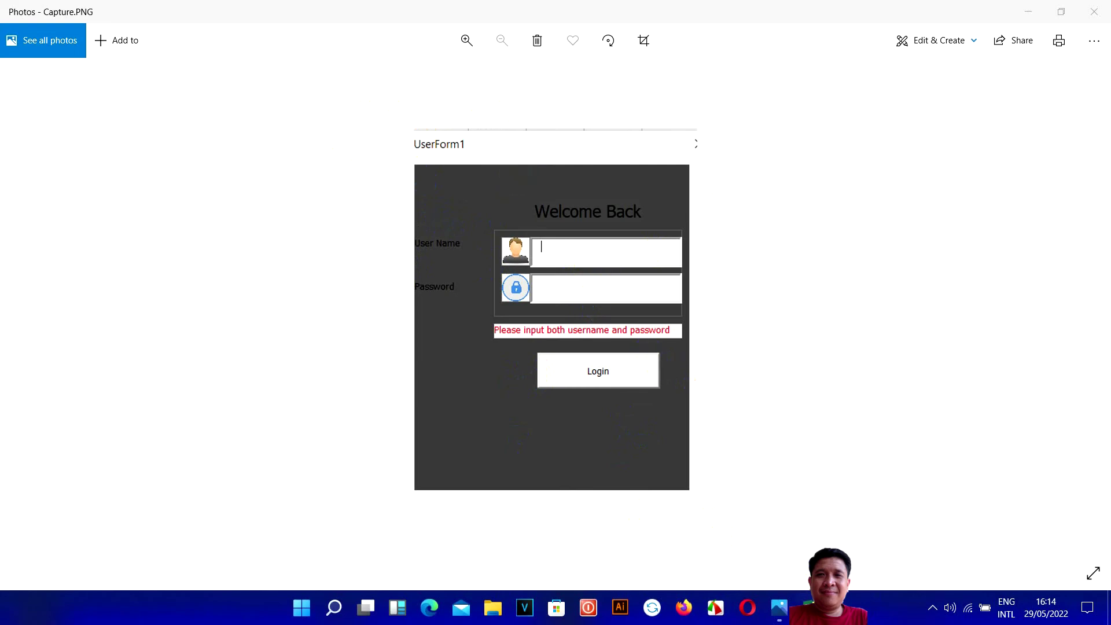
Switch from the Capture.PNG preview in Photos to the blank Excel workbook Book1
click(808, 608)
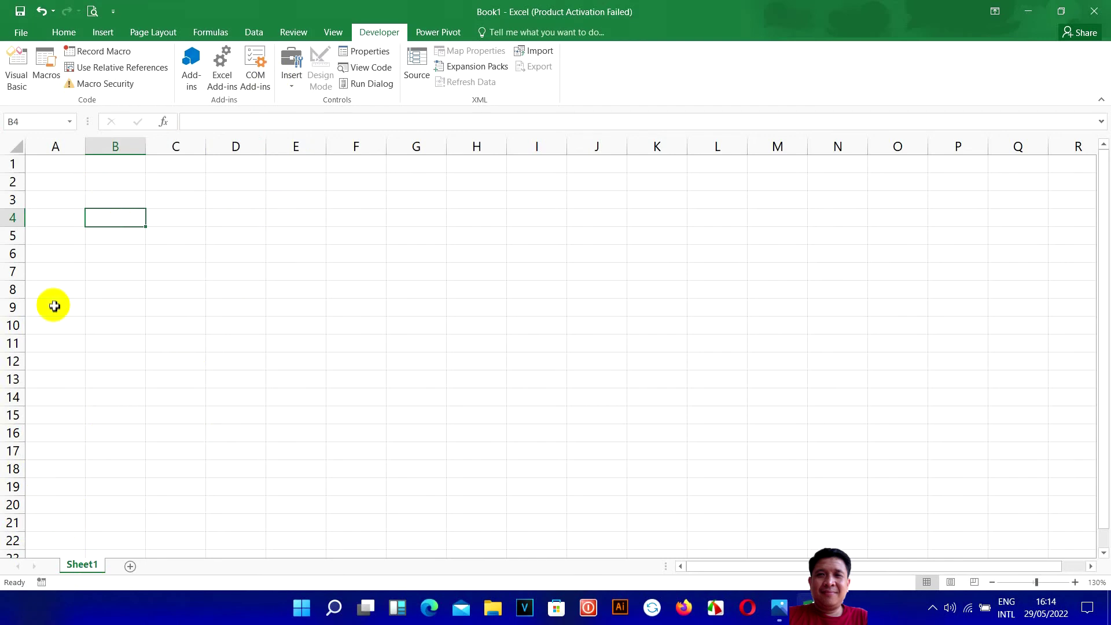
Rename Sheet1 to UserLogin, then bring up the Capture.PNG login mockup for reference
right_click(82, 565)
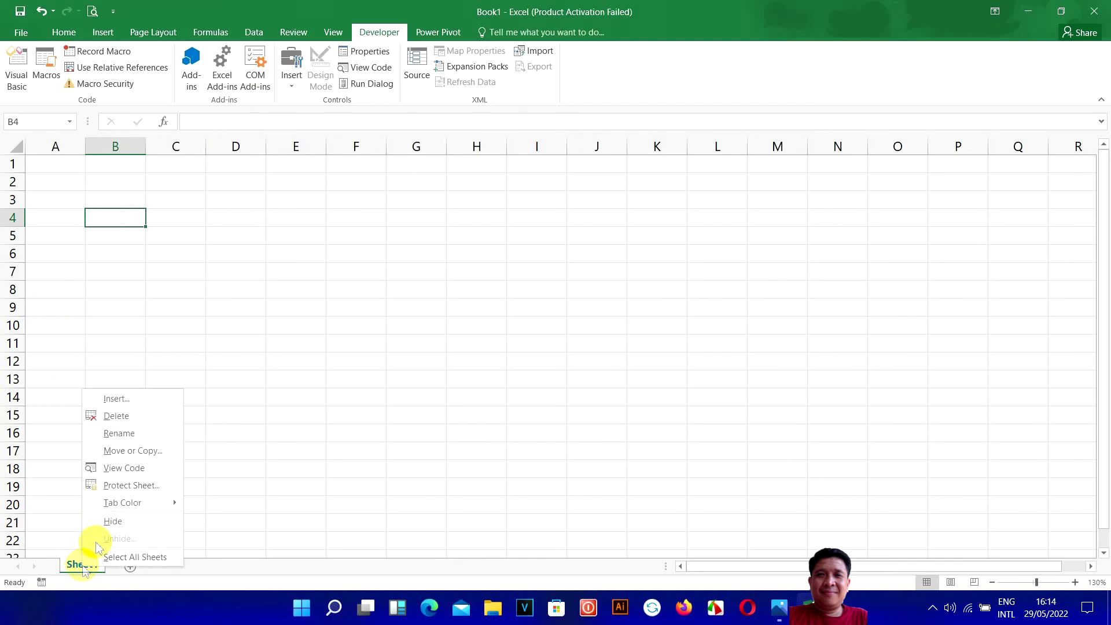
click(136, 433)
text(UserLogin)
key(Return)
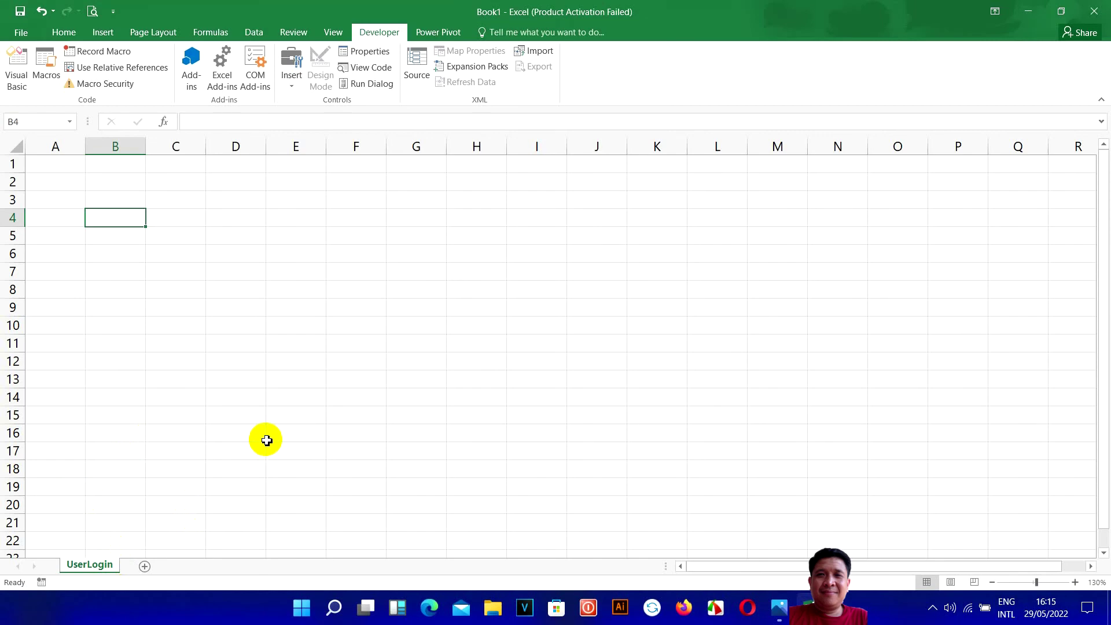
click(780, 608)
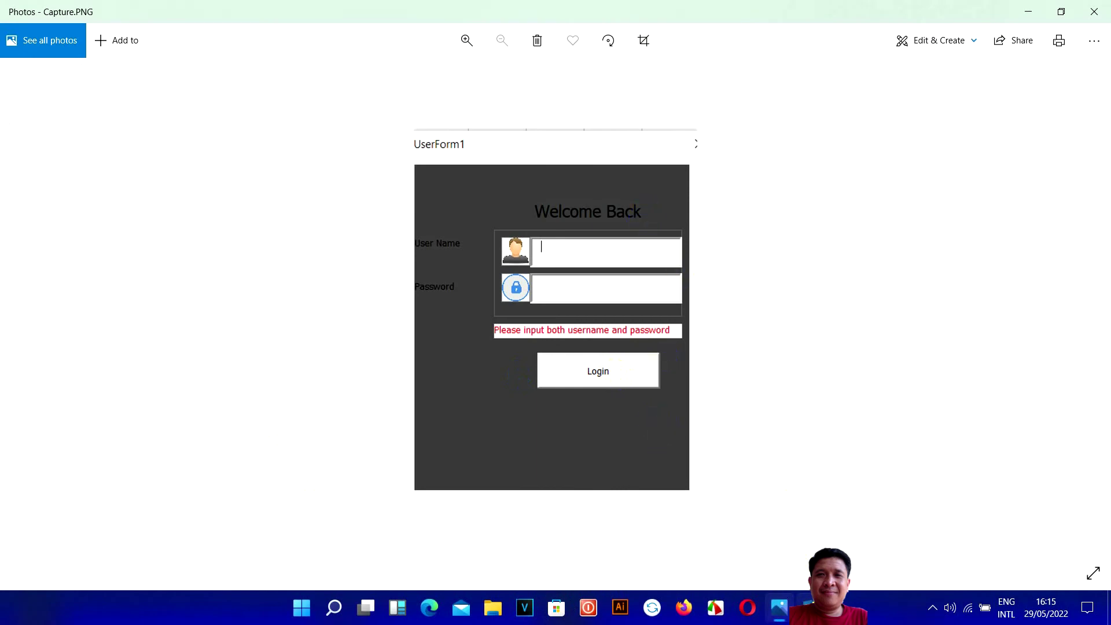
key(alt+Tab)
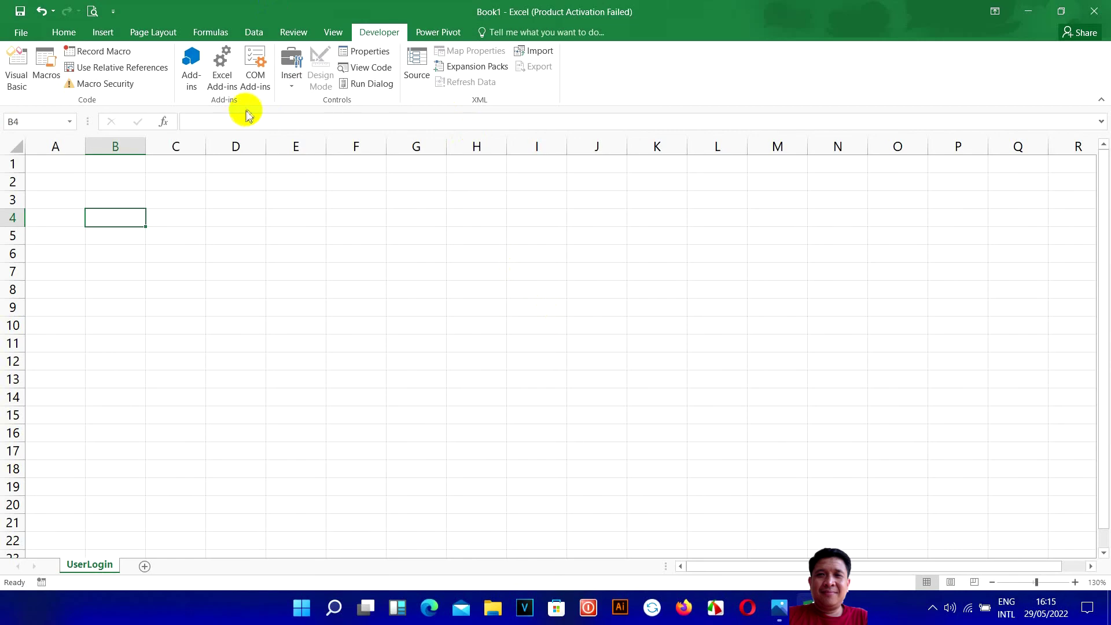
click(17, 60)
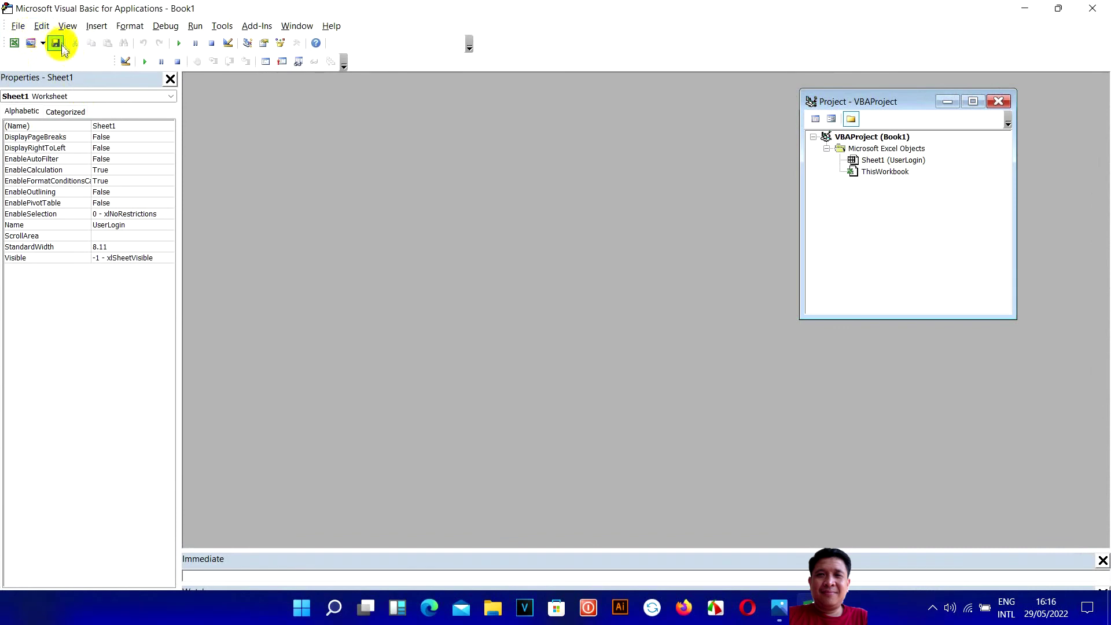
Insert a new UserForm, enlarge it, and move the Toolbox off the Properties list
click(96, 29)
click(122, 56)
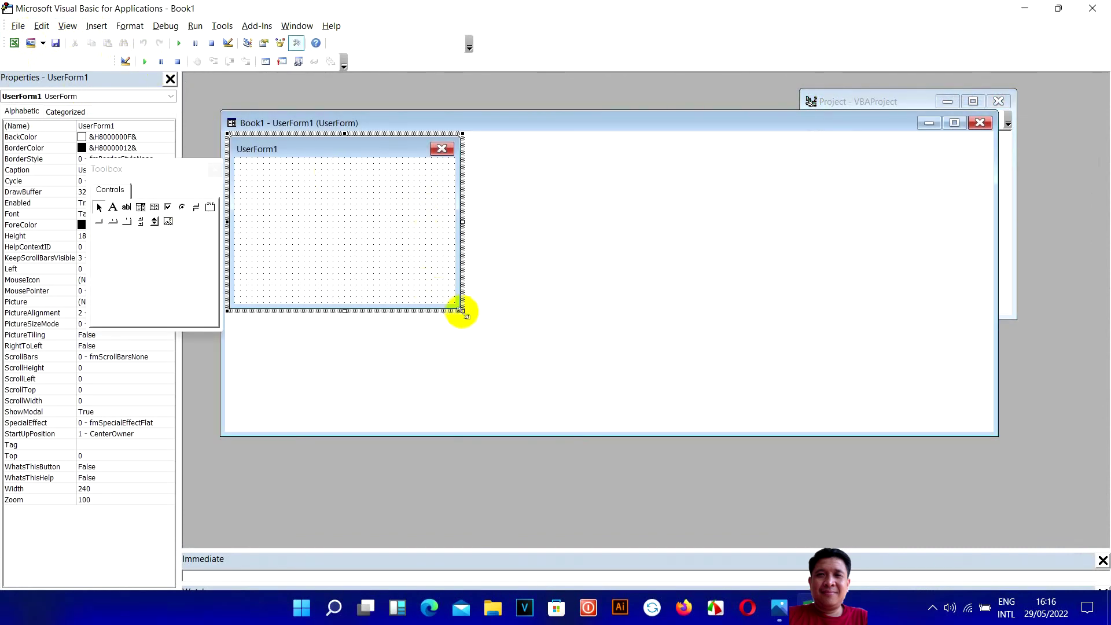
drag(462, 311, 472, 429)
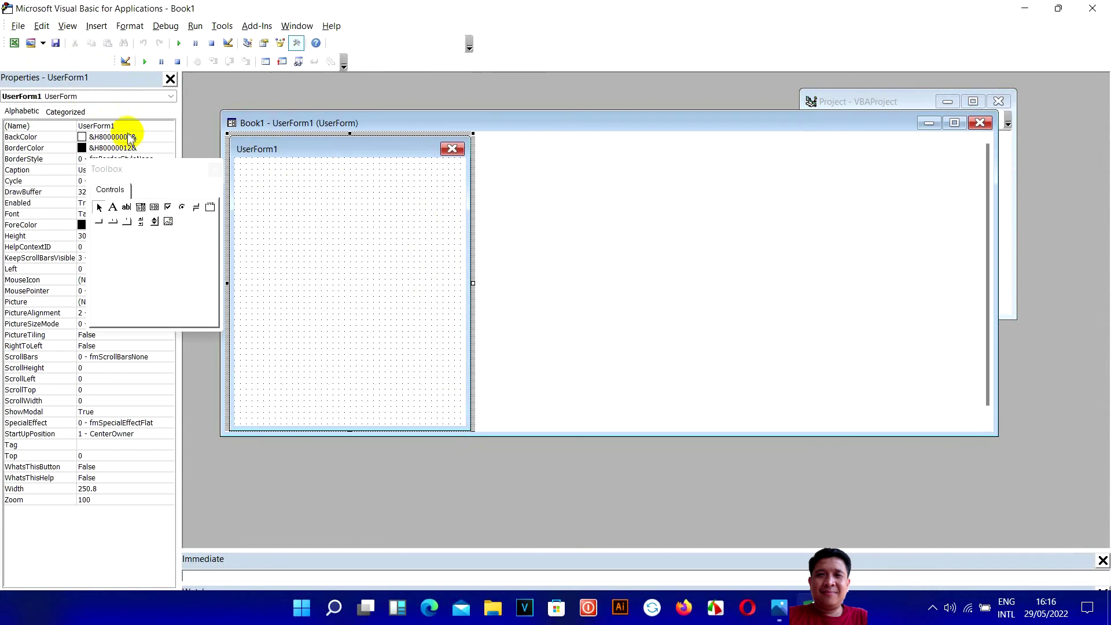
drag(152, 168, 394, 262)
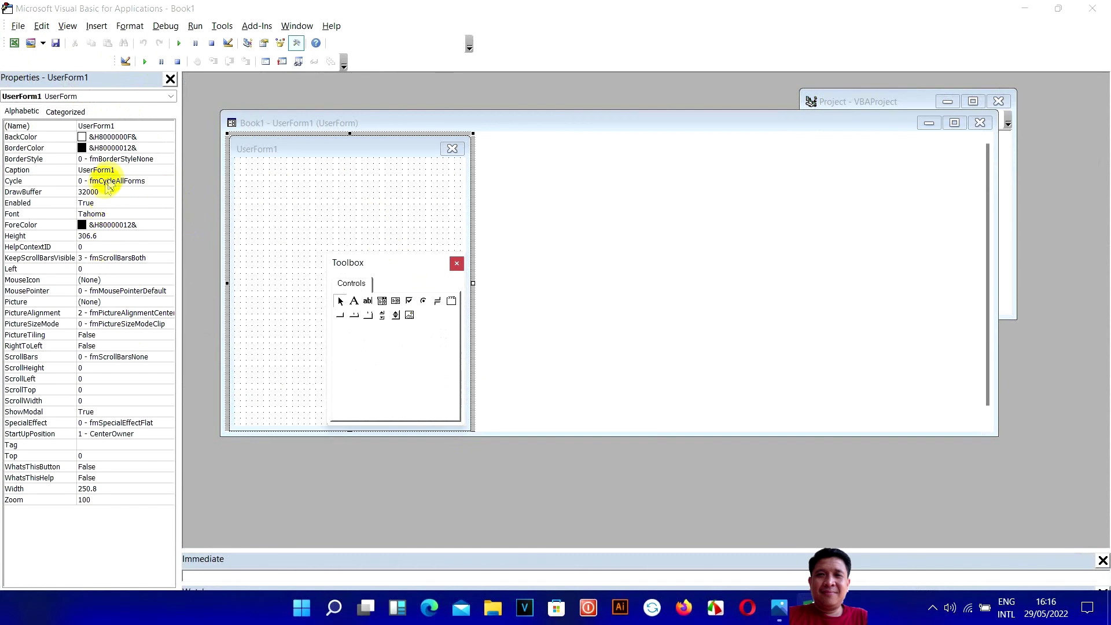
Set the UserForm's Caption to User Login
click(120, 169)
click(5, 169)
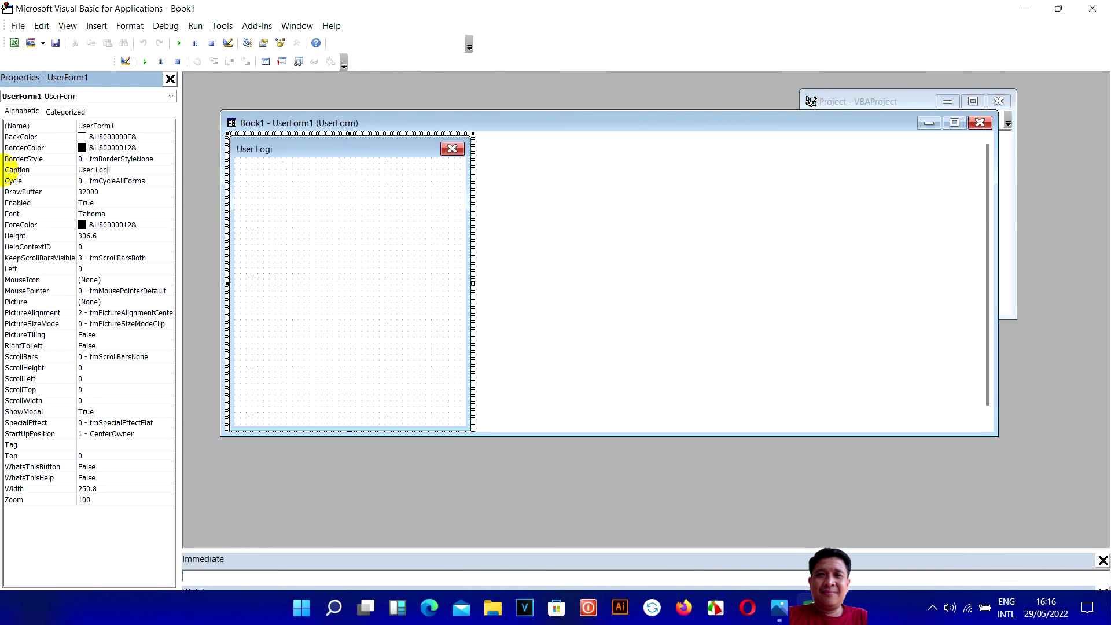
text(n)
key(Return)
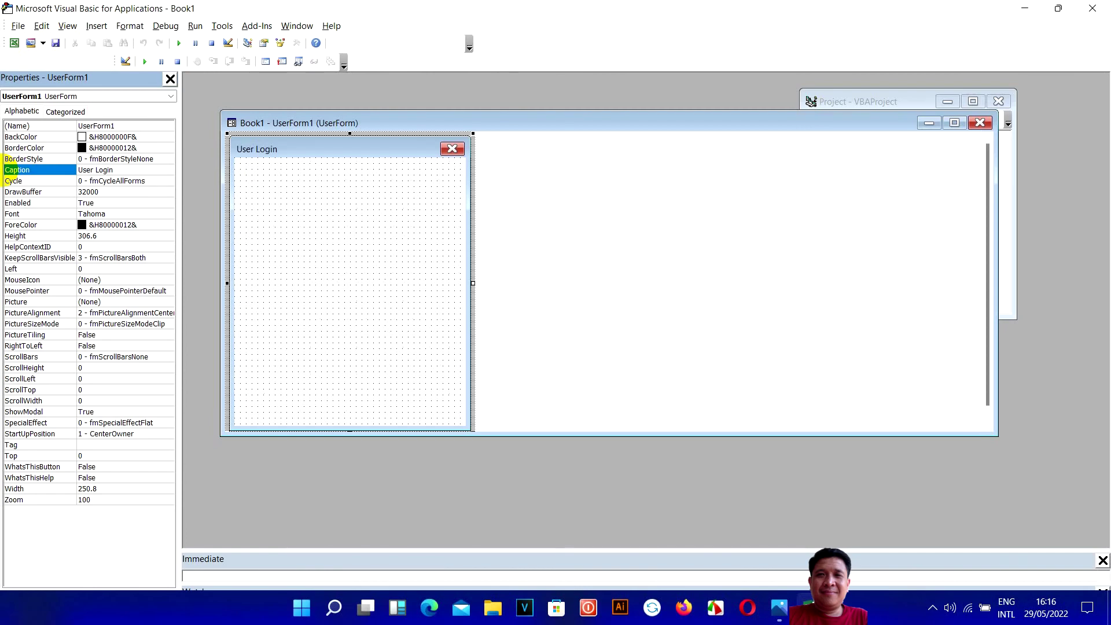
click(392, 308)
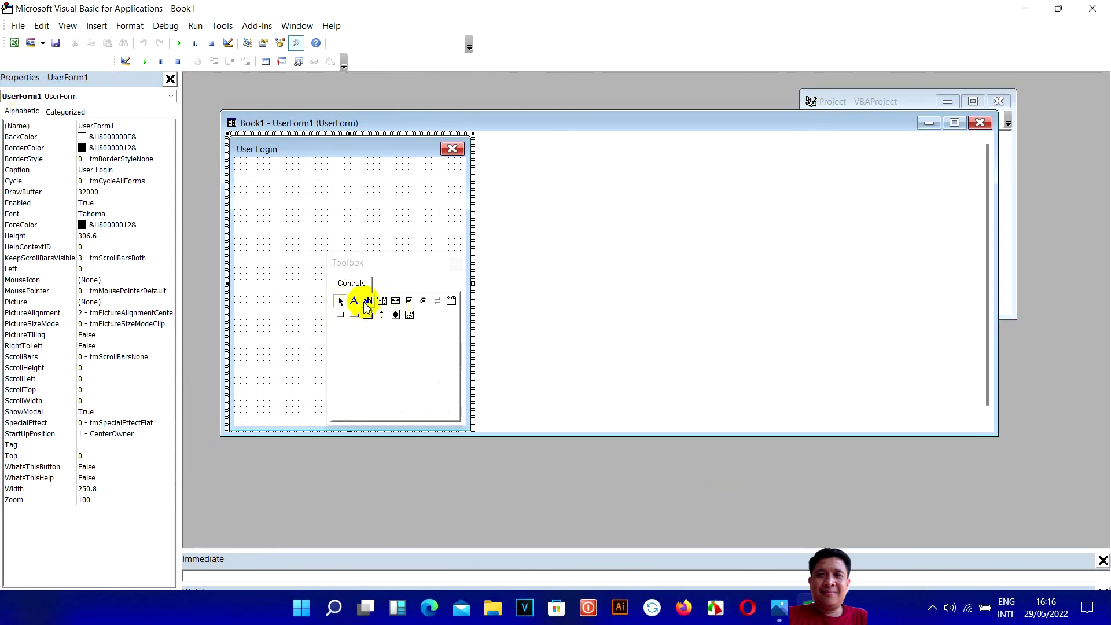
click(354, 302)
Draw a label across the top of the form captioned 'Weclome Back'
drag(255, 166, 445, 212)
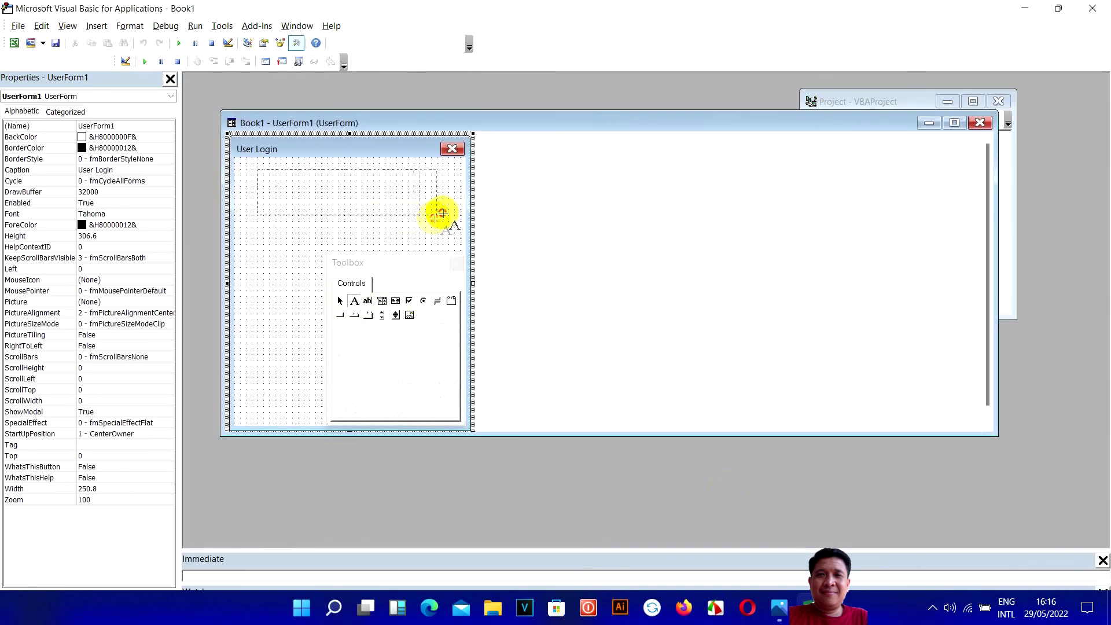
right_click(381, 199)
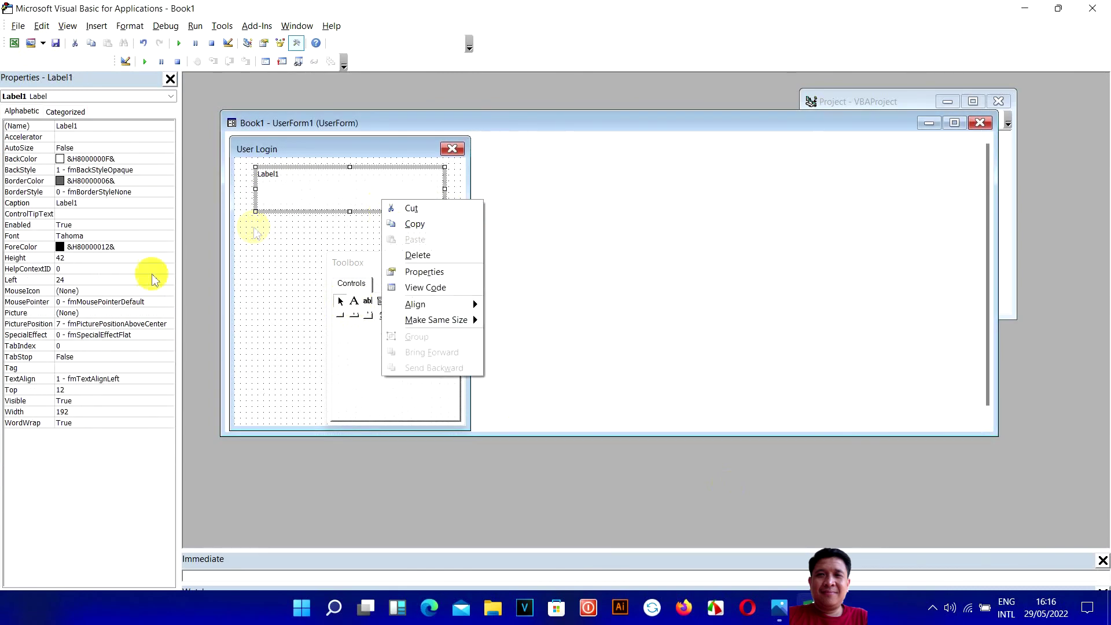
click(115, 201)
click(12, 202)
text(Weclome Ba)
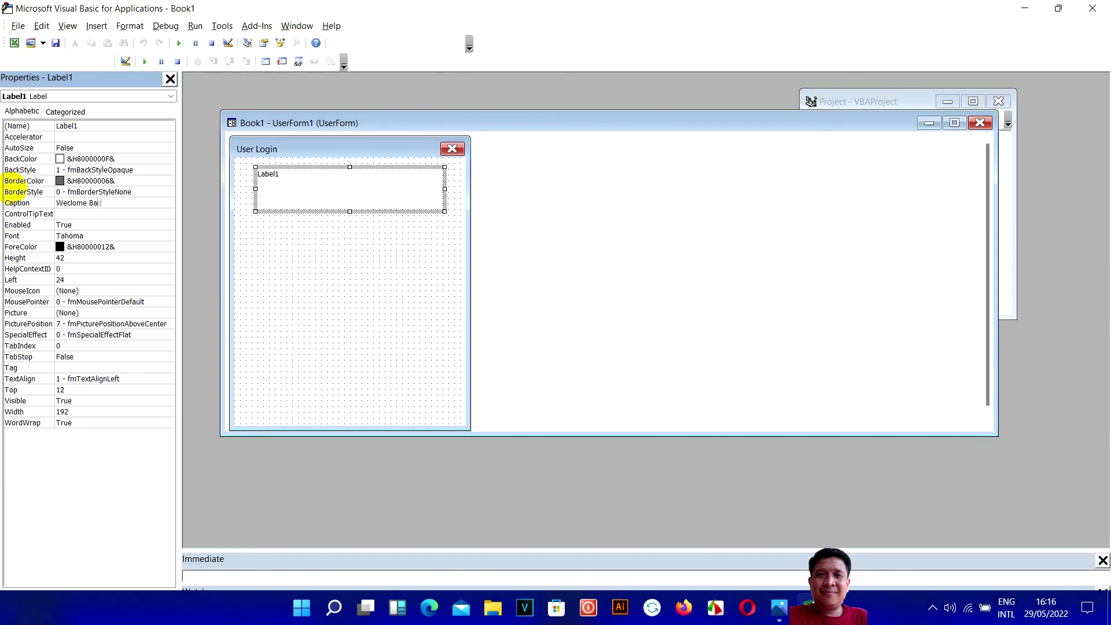
text(ck)
key(Return)
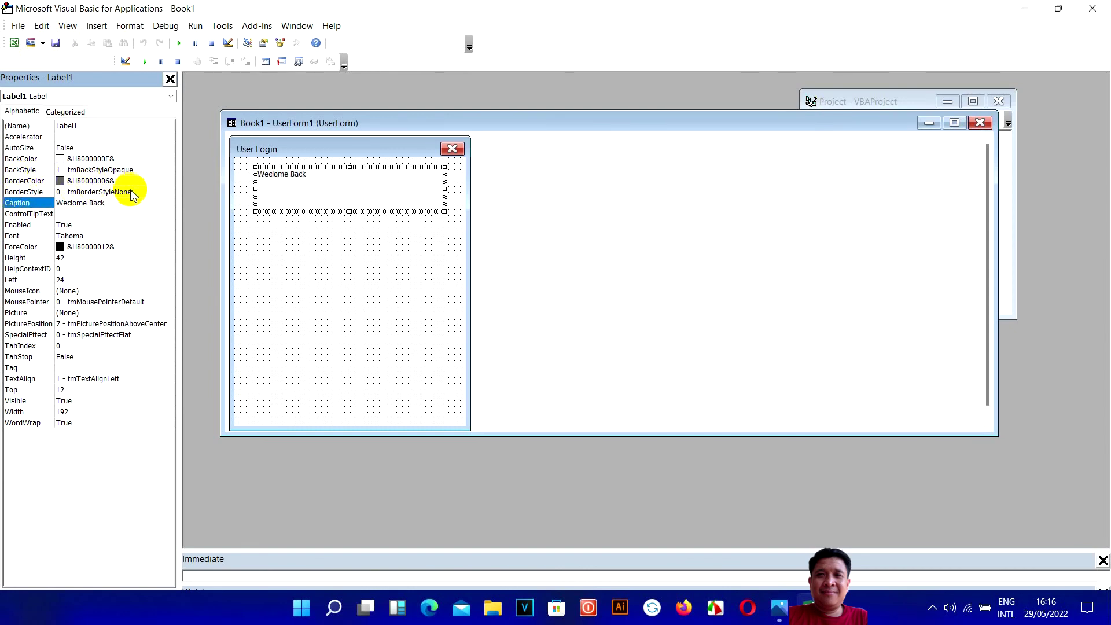
Give the heading label a larger font size and centre its text
click(149, 234)
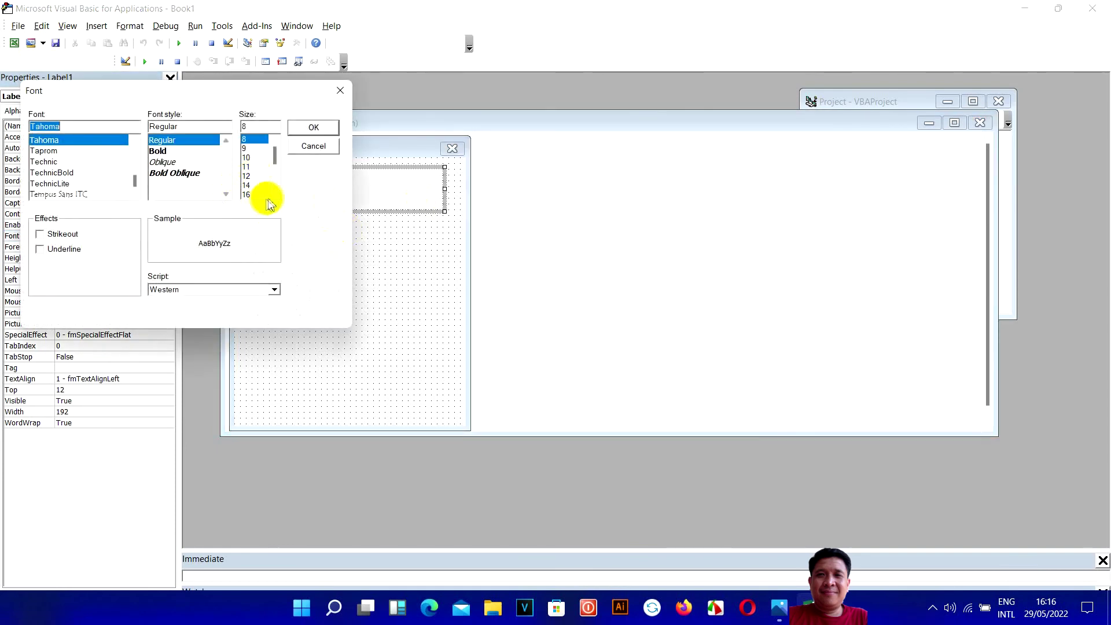
drag(276, 155, 269, 175)
click(248, 166)
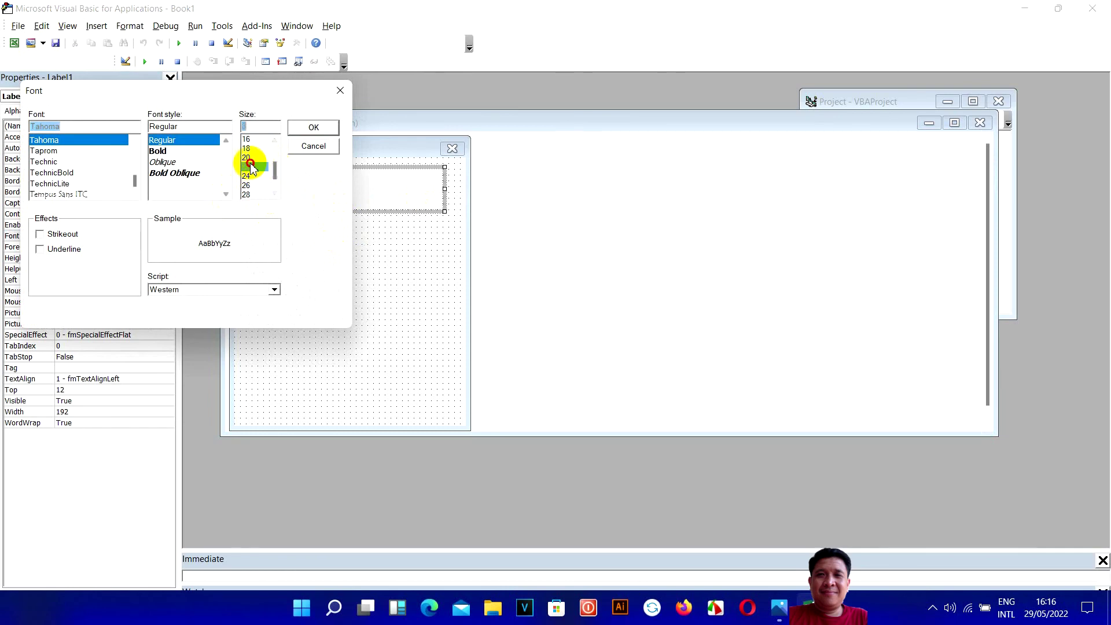
click(309, 128)
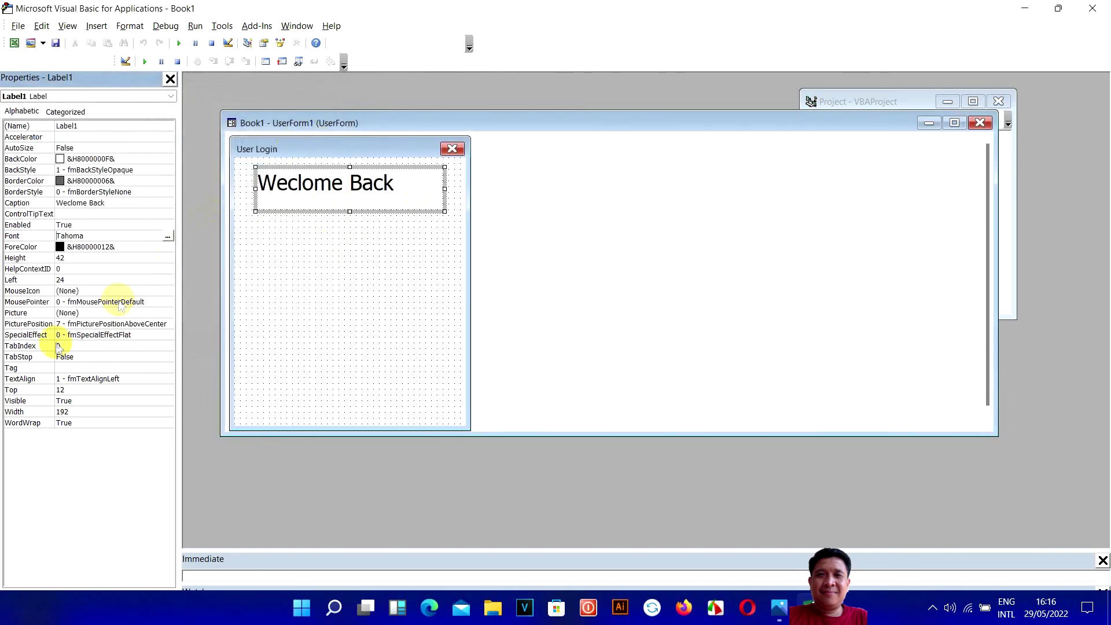
click(20, 379)
click(168, 379)
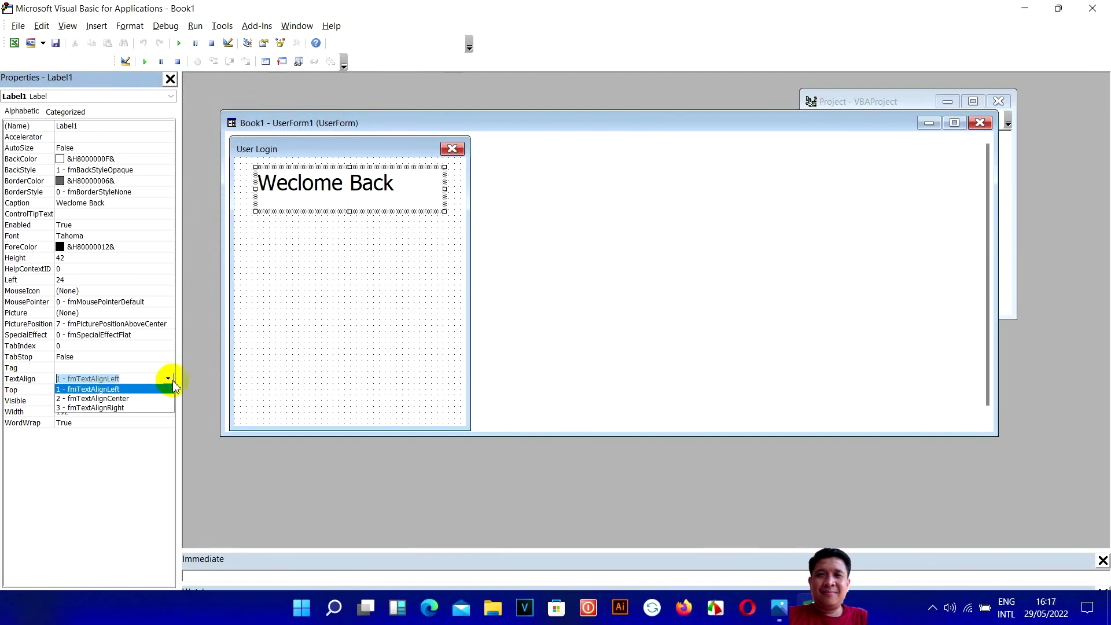
click(144, 398)
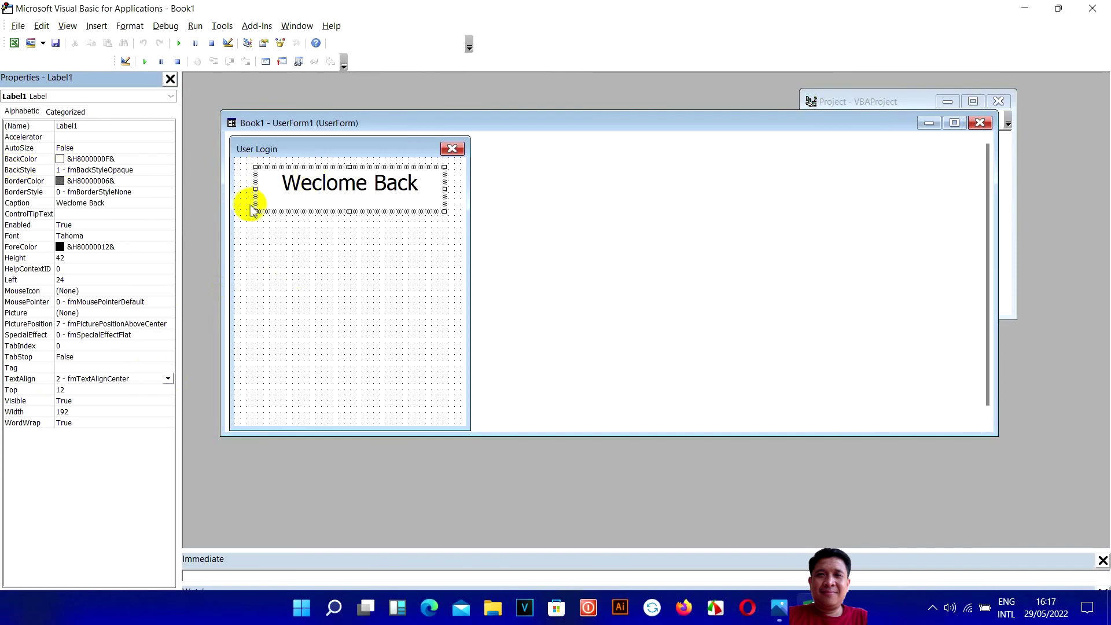
Make the heading background dark grey and reduce its height to 30
click(14, 160)
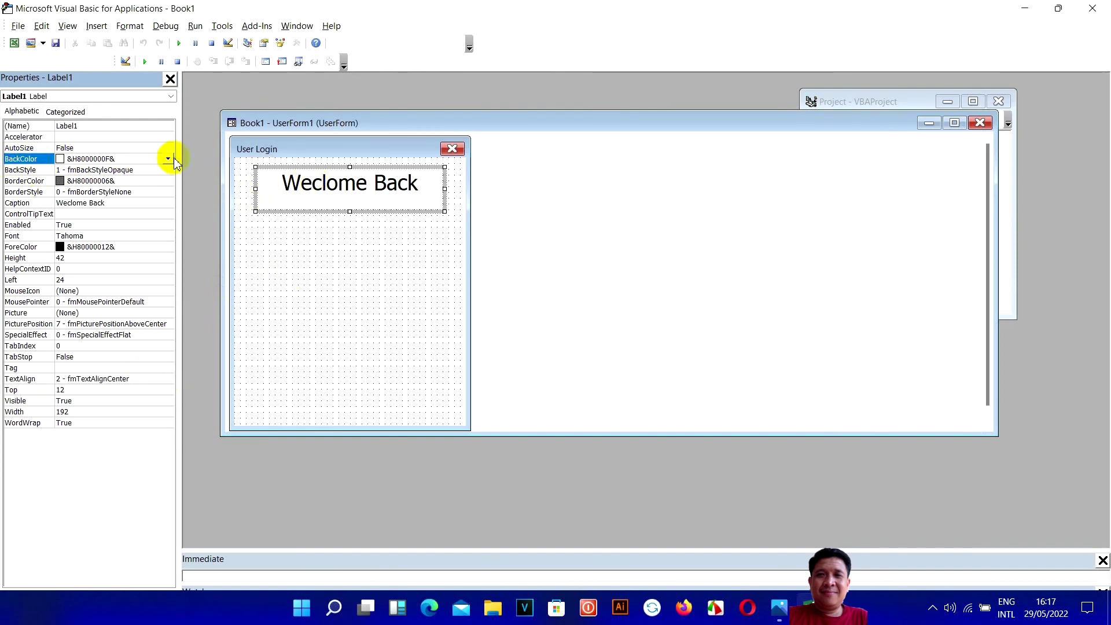
click(168, 158)
click(55, 173)
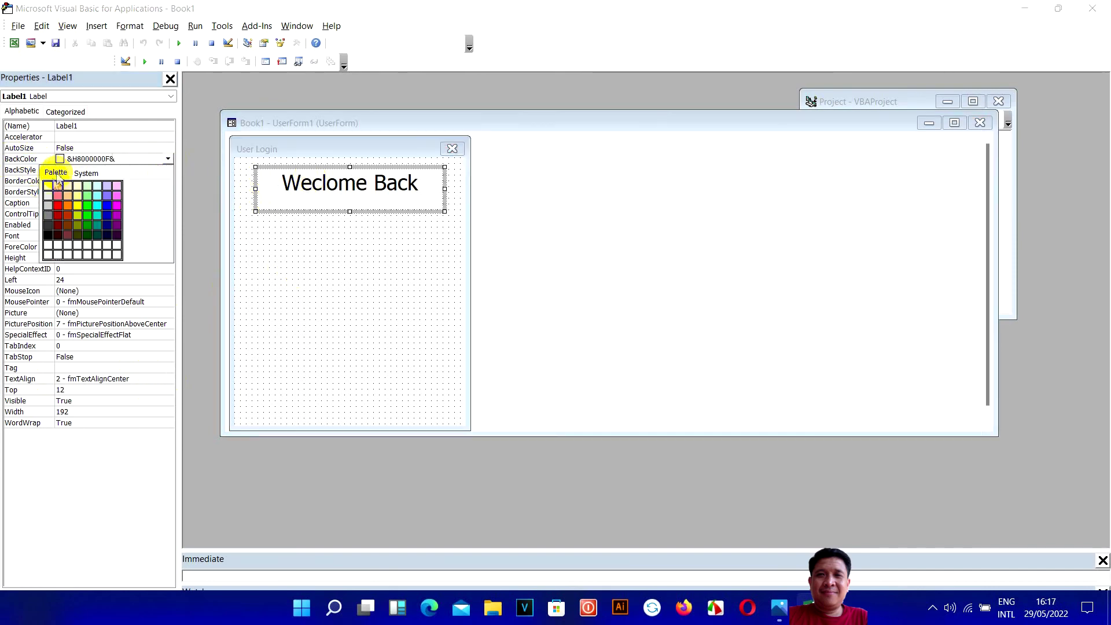
click(48, 225)
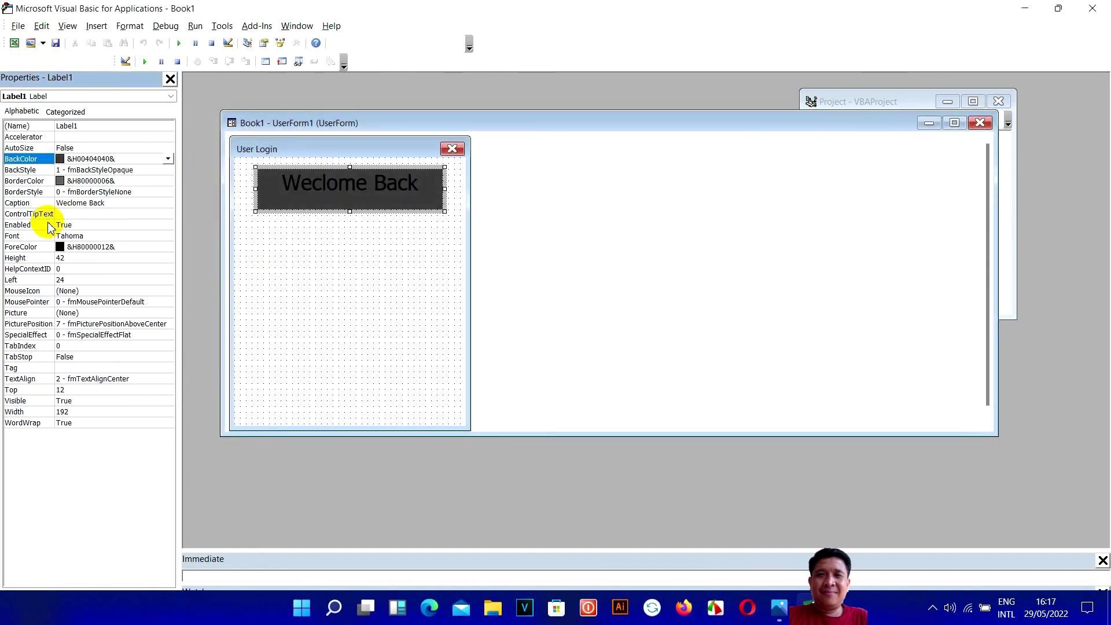
click(296, 207)
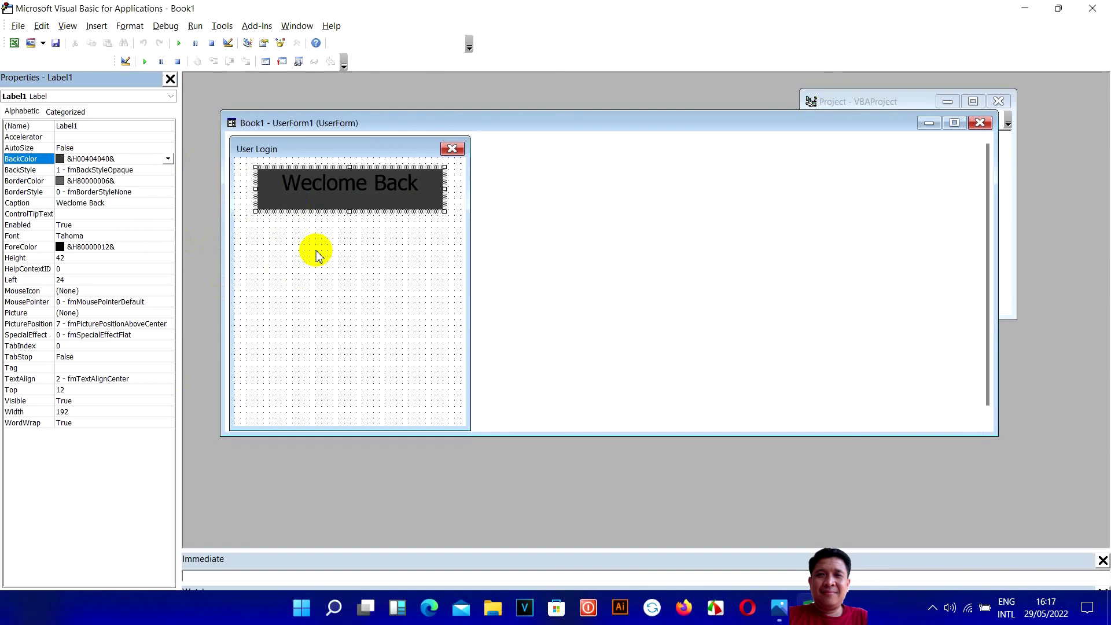
click(343, 211)
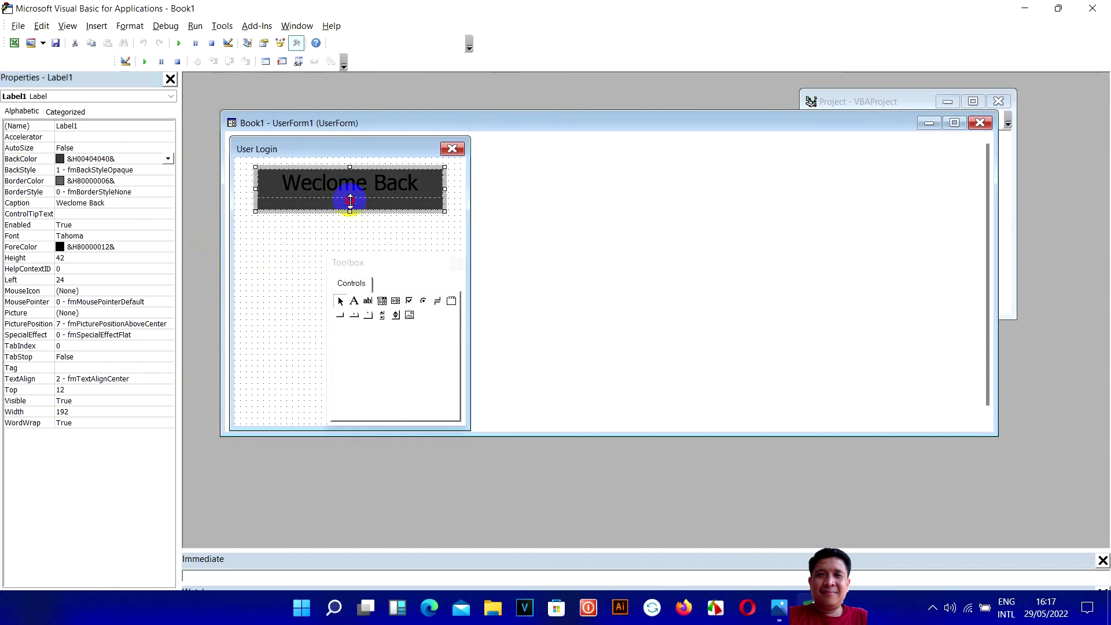
drag(350, 211, 350, 200)
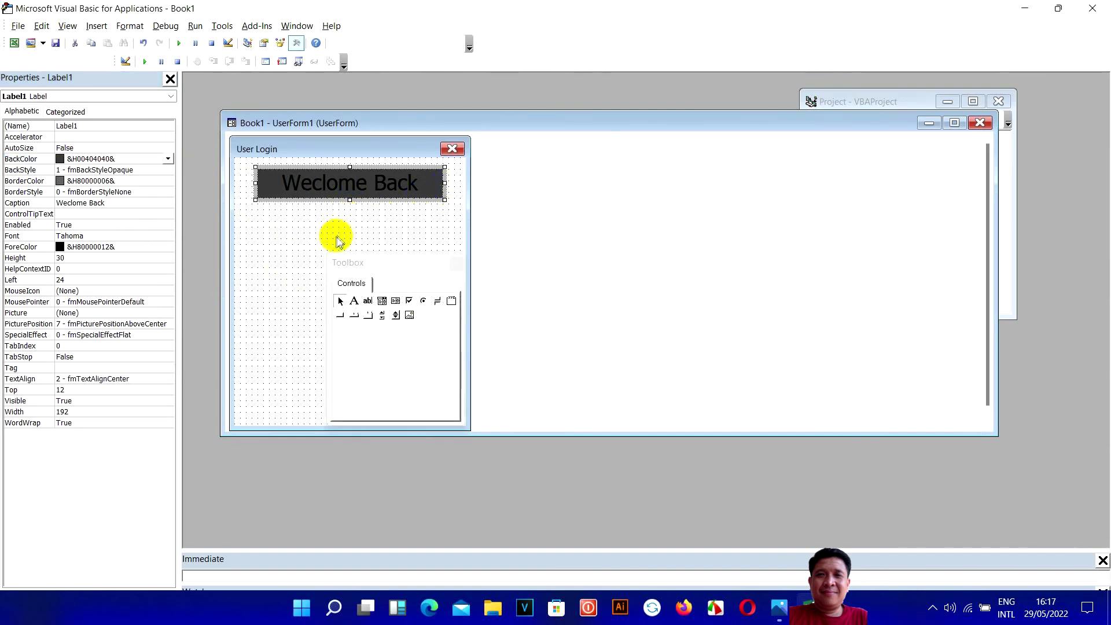
click(354, 300)
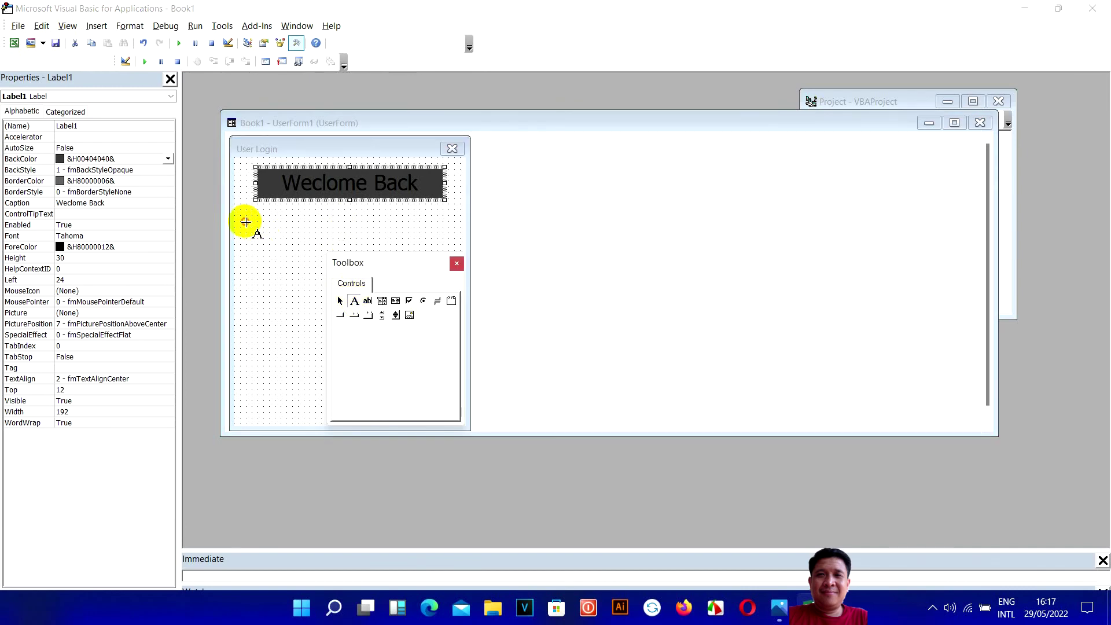
Draw two labels below the heading, captioned User Name and Password
drag(244, 219, 317, 246)
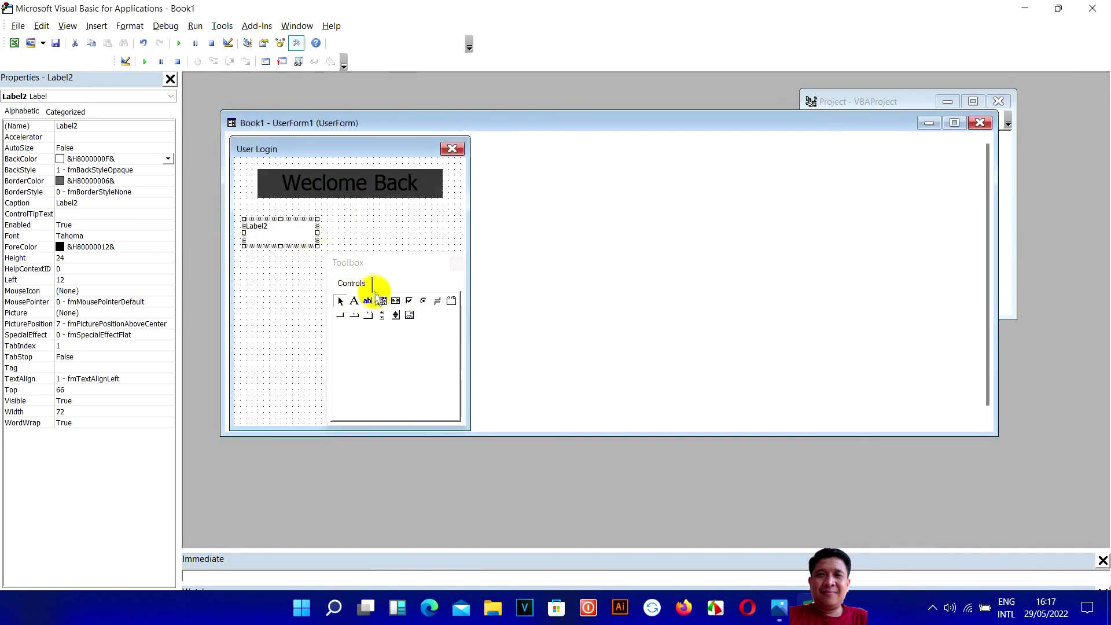
click(354, 300)
drag(244, 254, 322, 280)
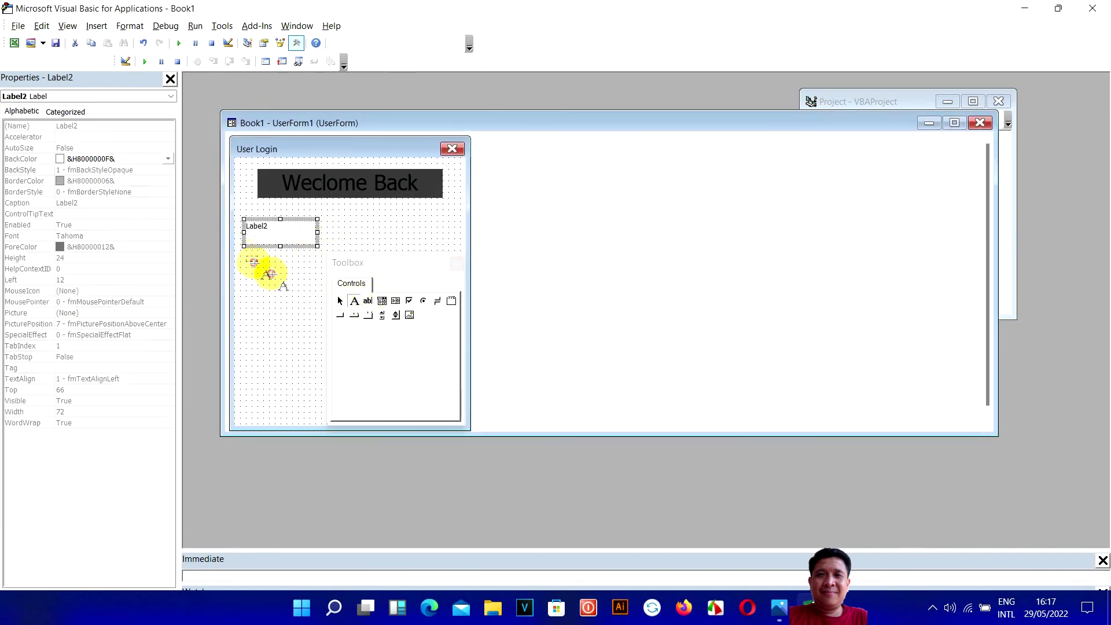
click(279, 229)
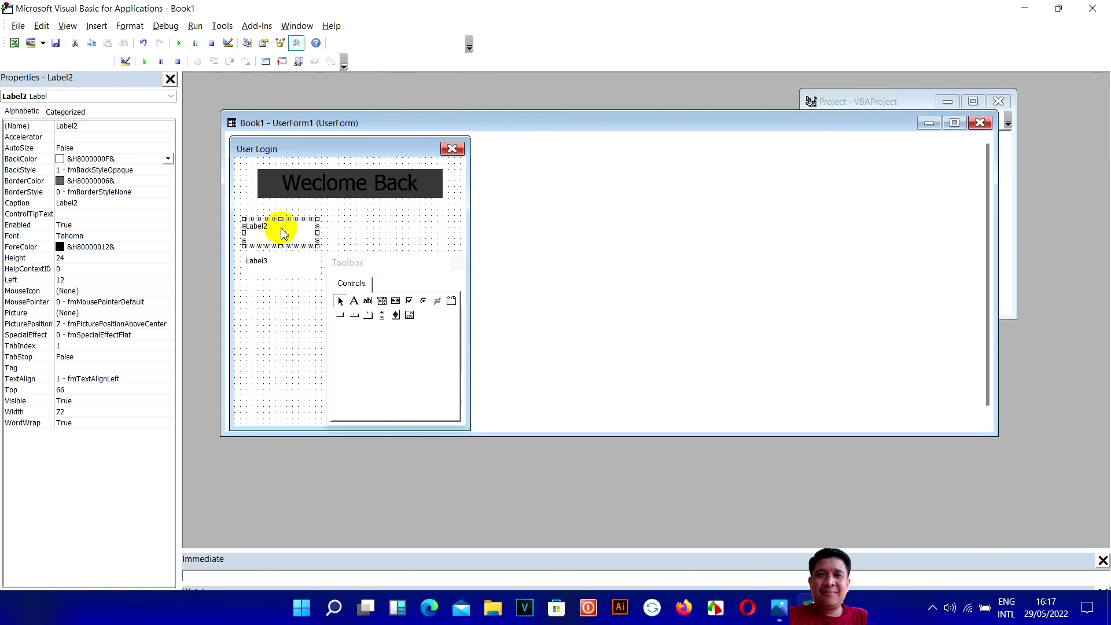
click(88, 206)
double_click(91, 206)
text(User Name)
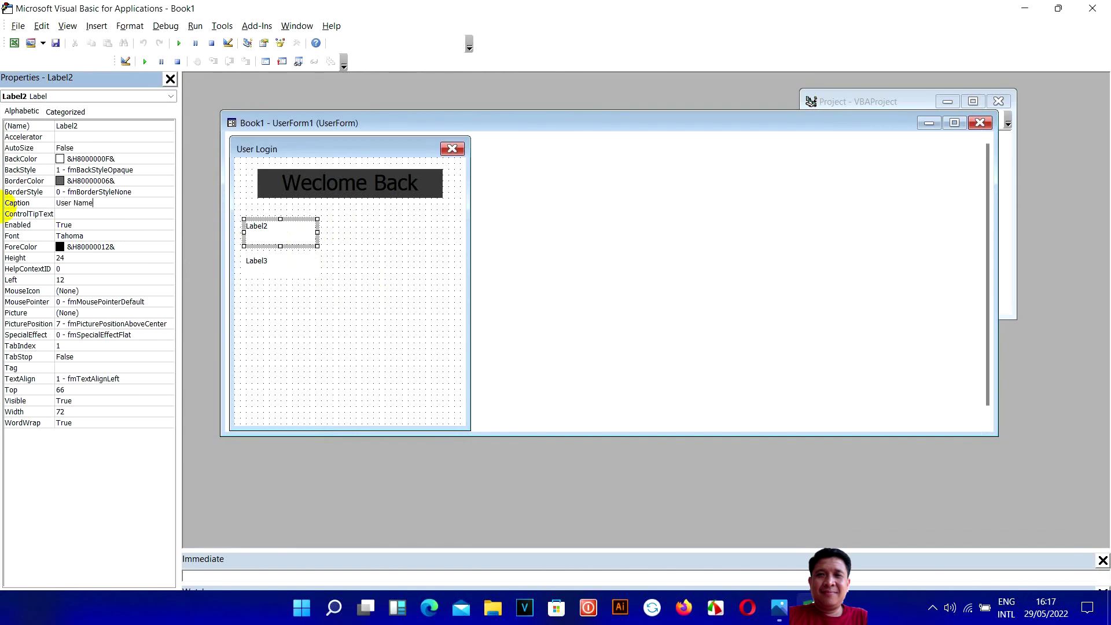
key(Return)
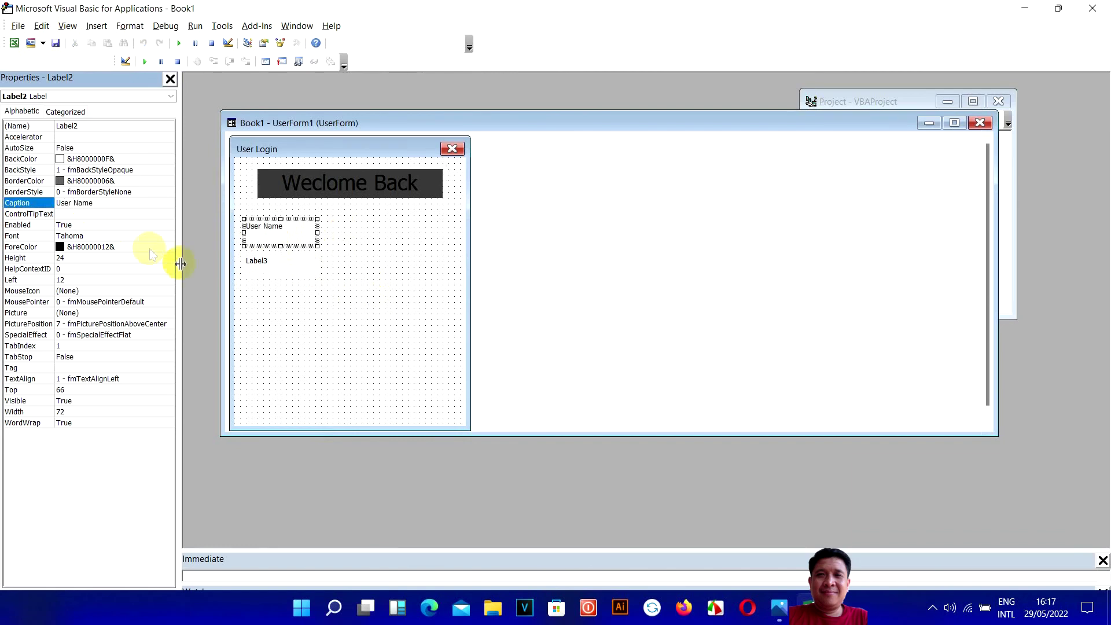
click(268, 266)
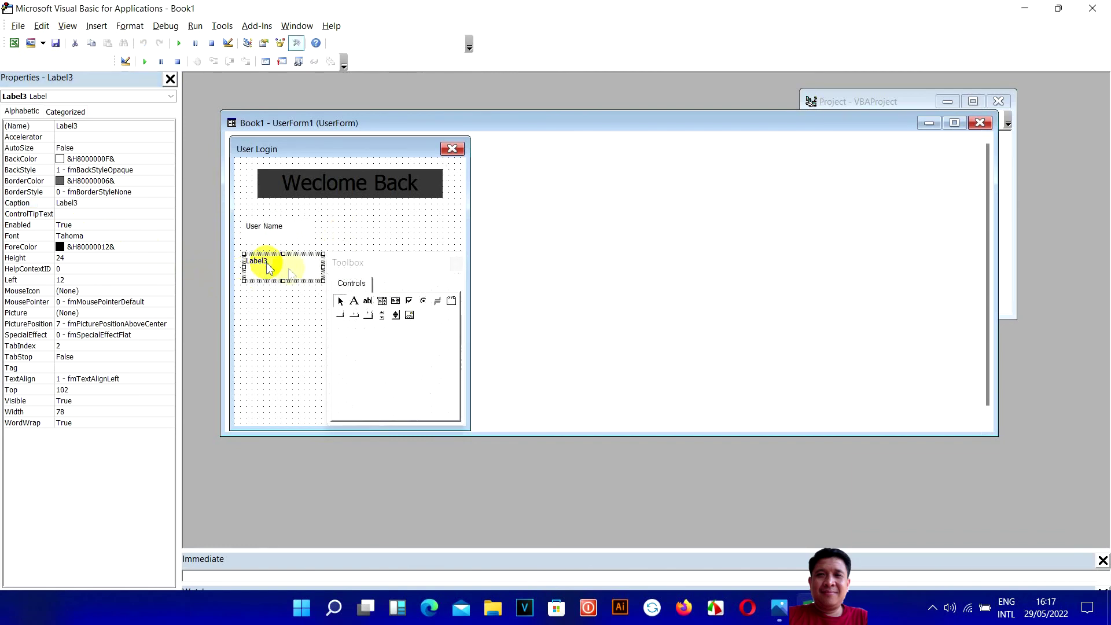
double_click(92, 203)
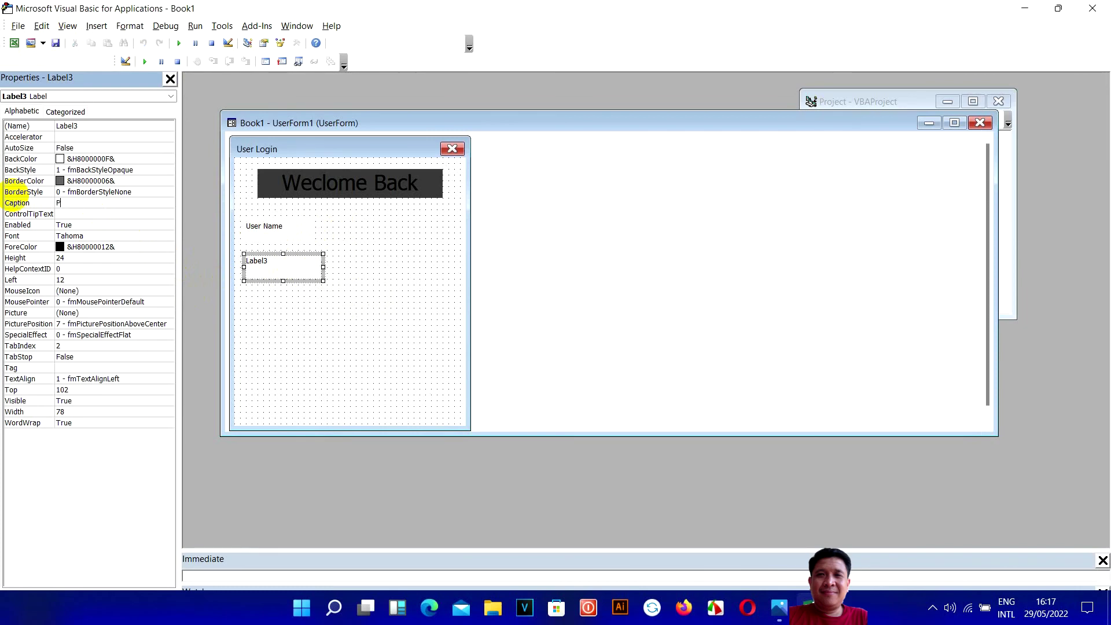
text(d)
key(Return)
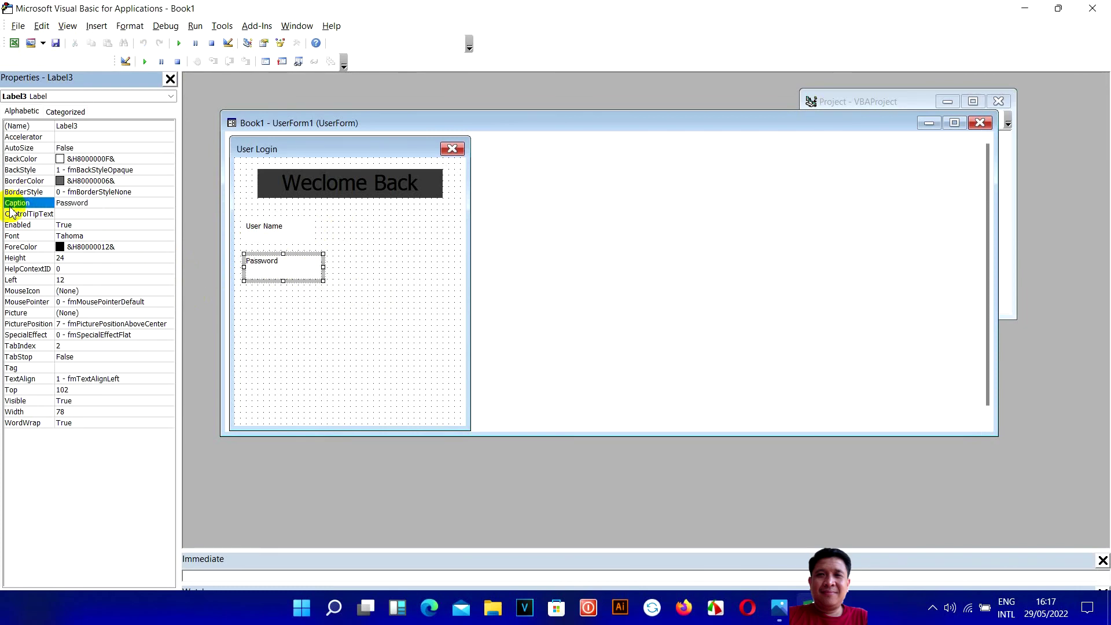
Draw text entry boxes beside the User Name and Password labels
click(448, 311)
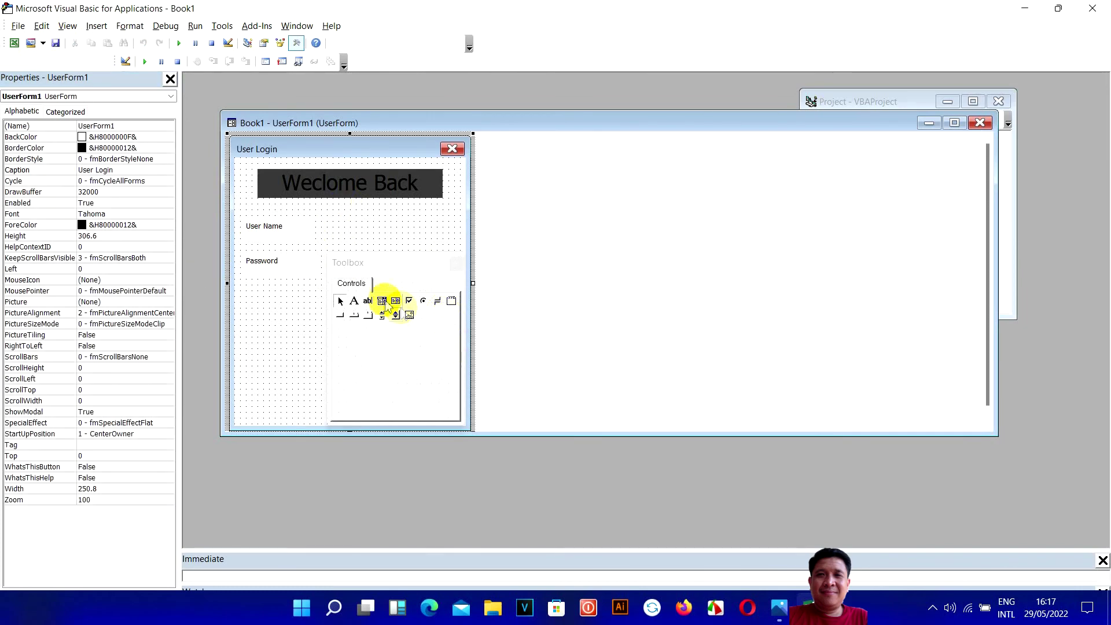
click(368, 301)
drag(327, 216, 456, 245)
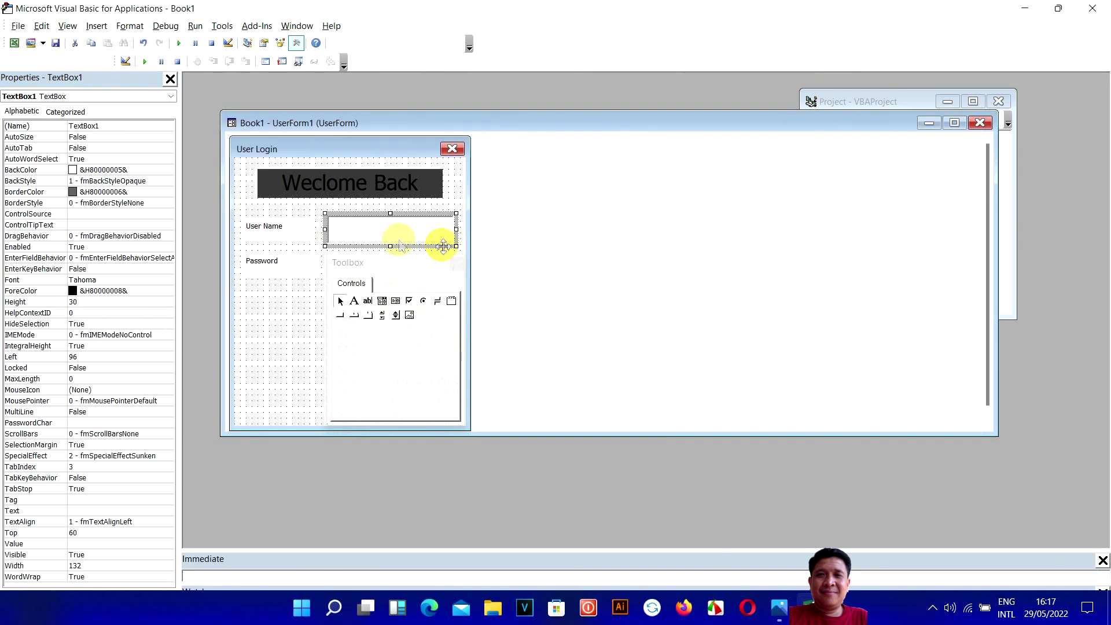
drag(360, 229, 360, 229)
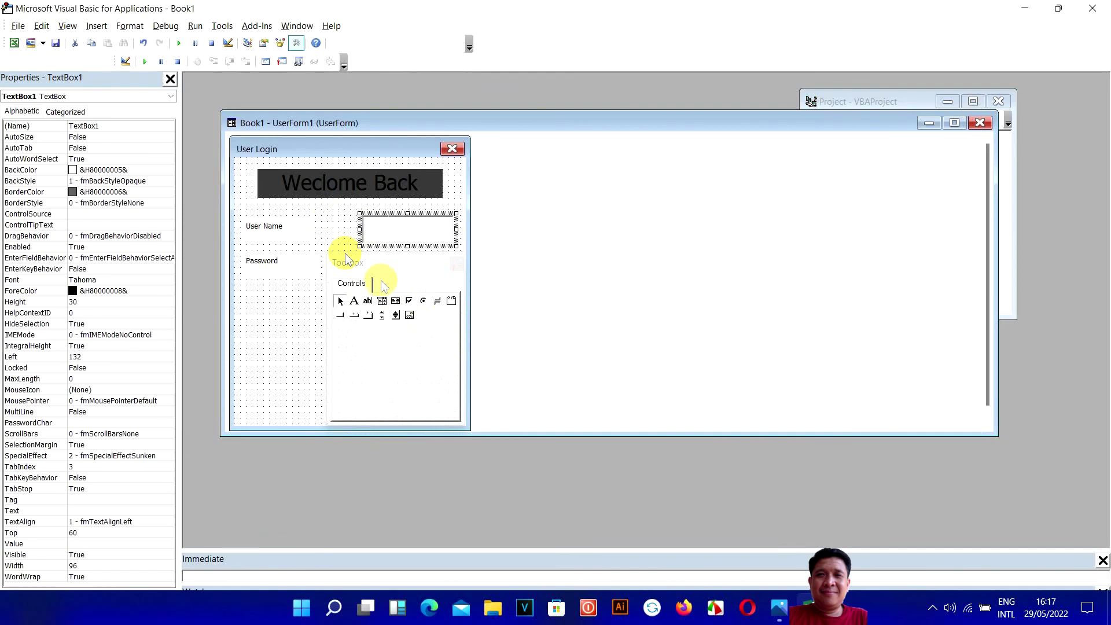
click(368, 302)
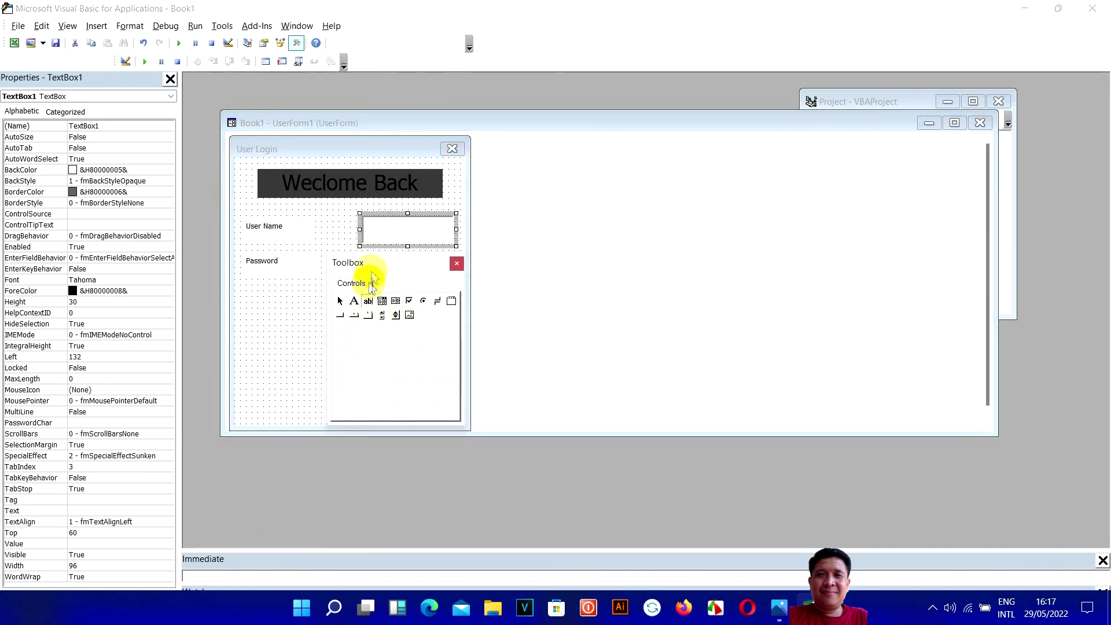
drag(406, 262, 407, 314)
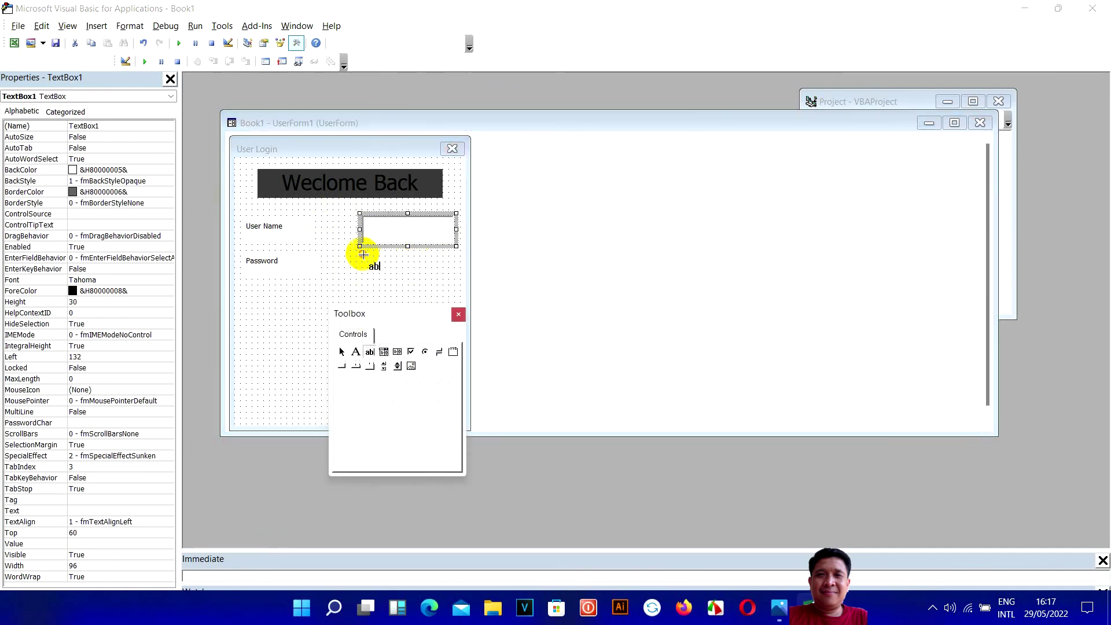
drag(360, 254, 462, 286)
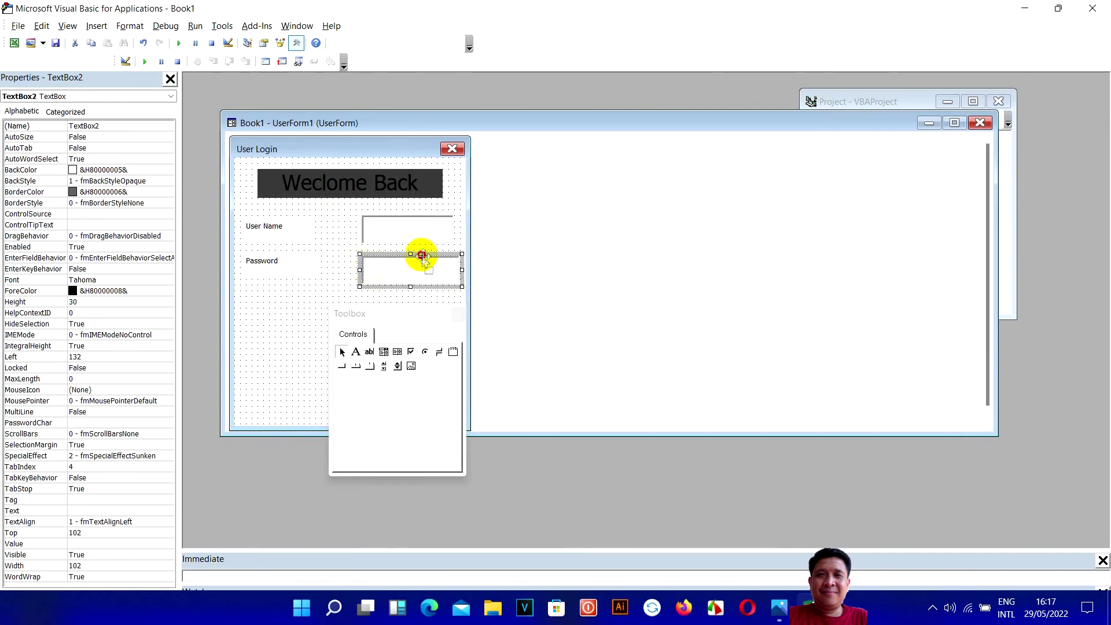
drag(423, 256, 423, 250)
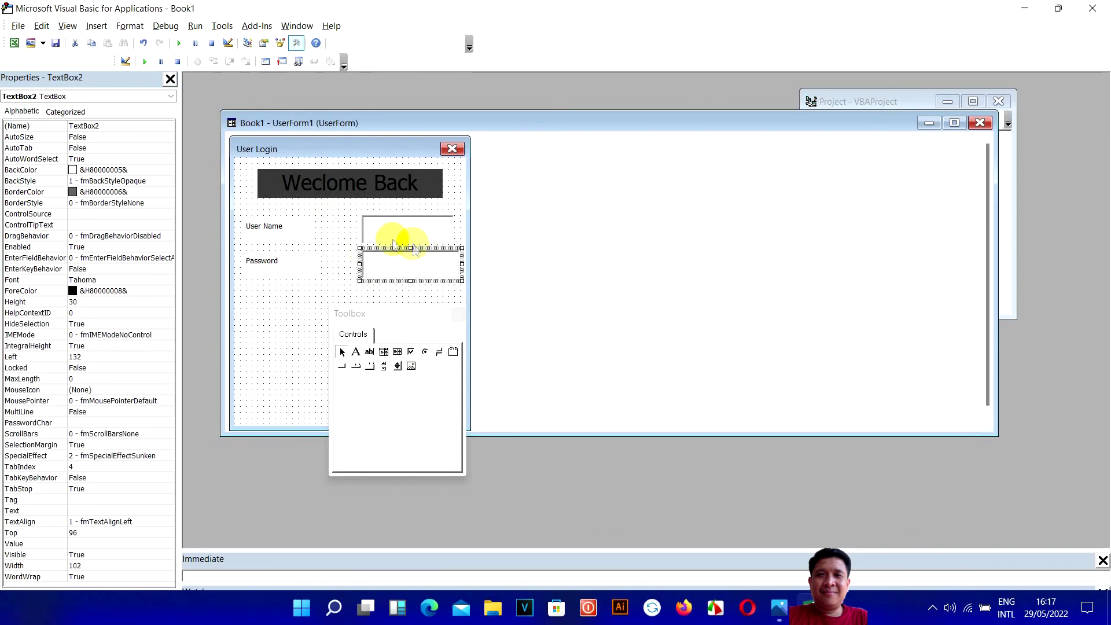
Check the form against the Capture.PNG mockup, then return to the VBA editor
click(412, 366)
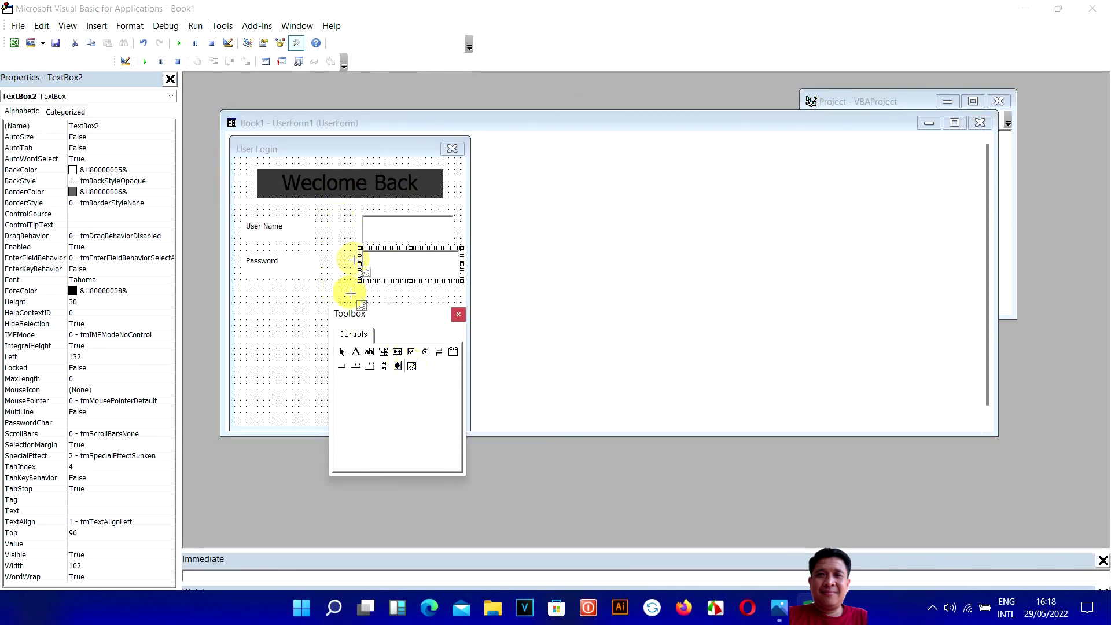
click(779, 608)
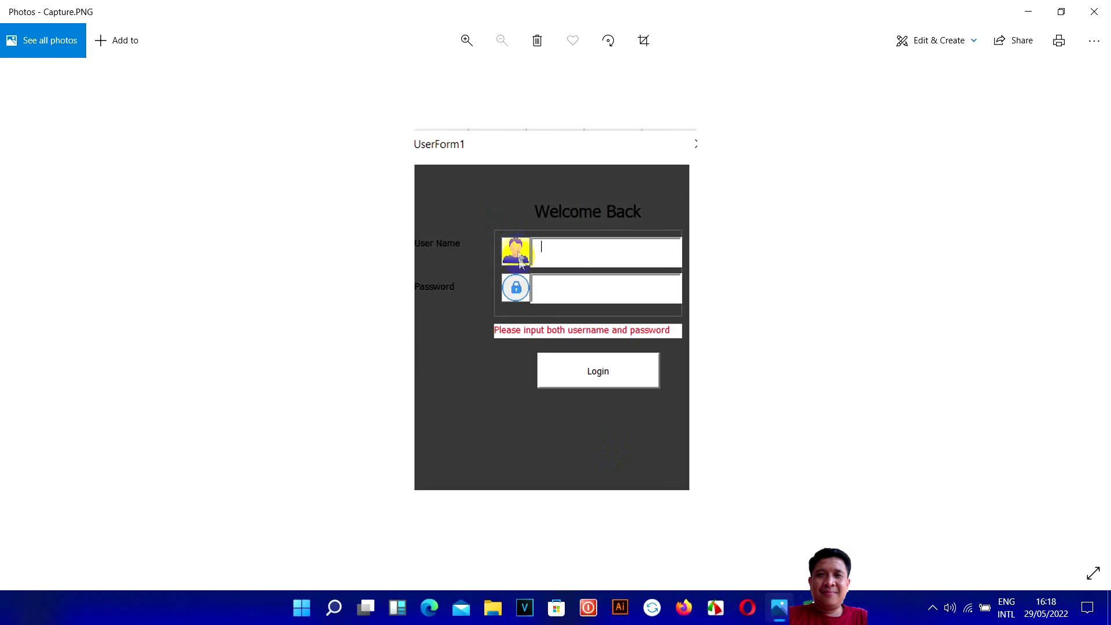
click(809, 607)
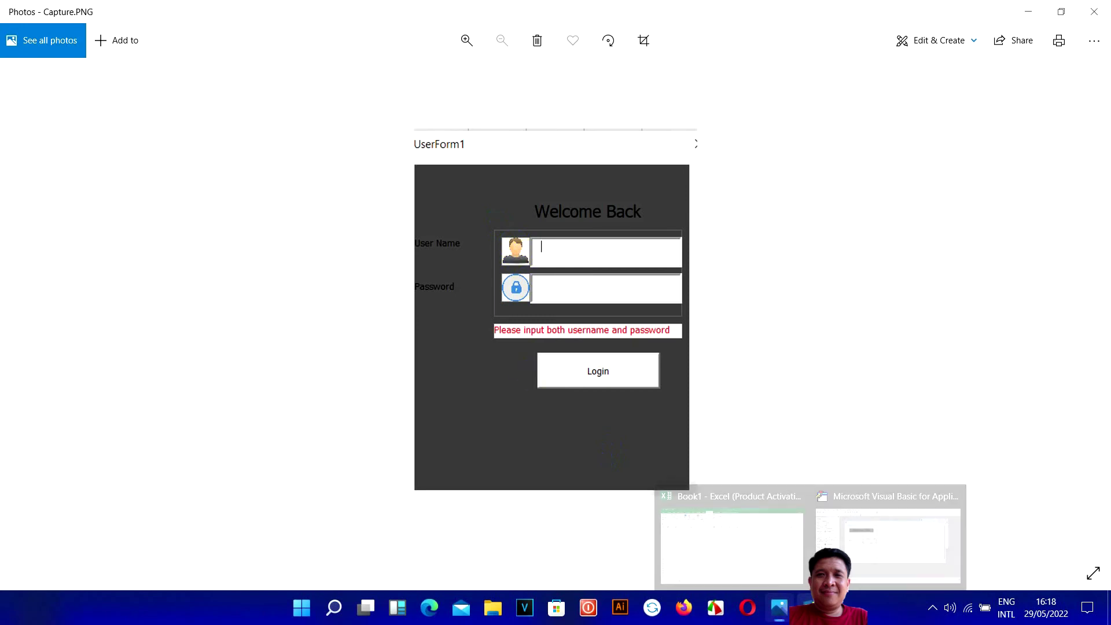
click(895, 561)
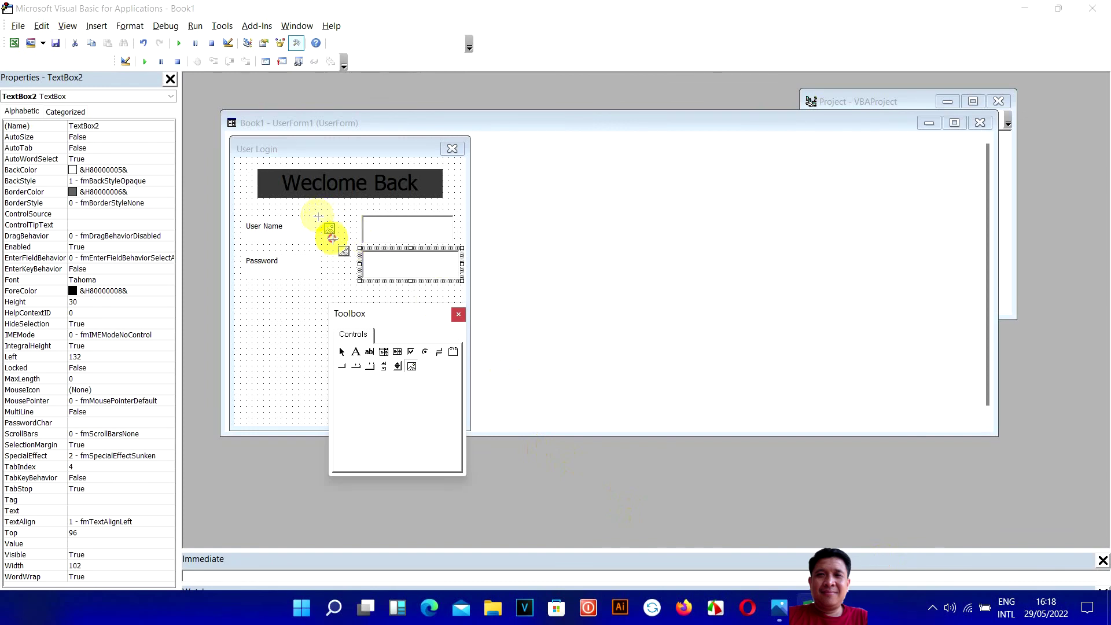
Draw an Image control beside User Name, load the username picture, and stretch it to fit
drag(313, 214, 352, 258)
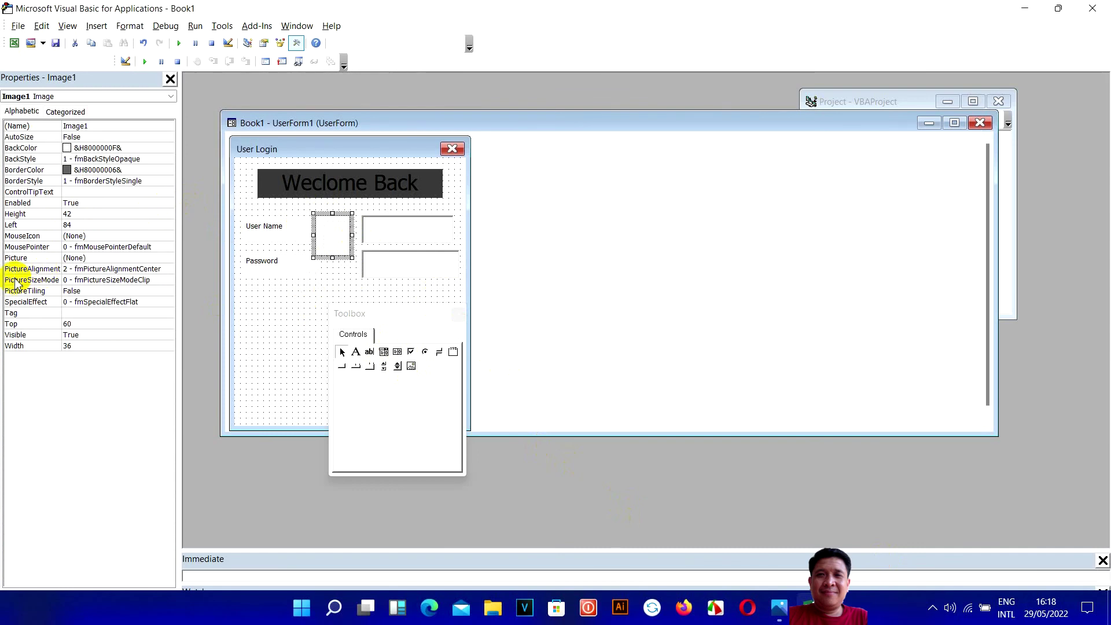
click(13, 257)
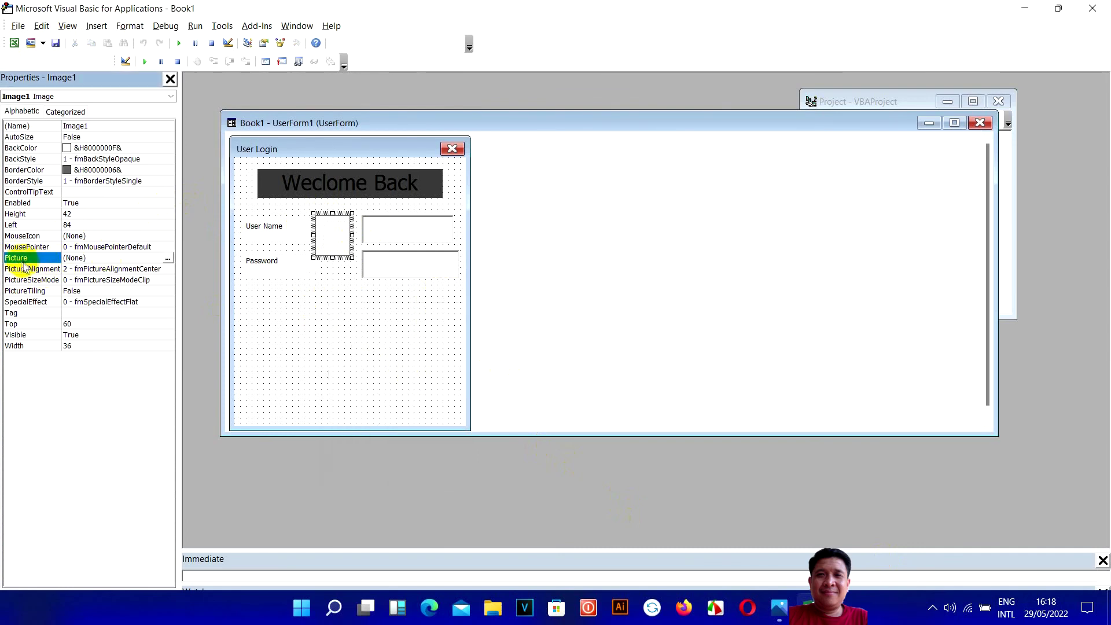
click(168, 259)
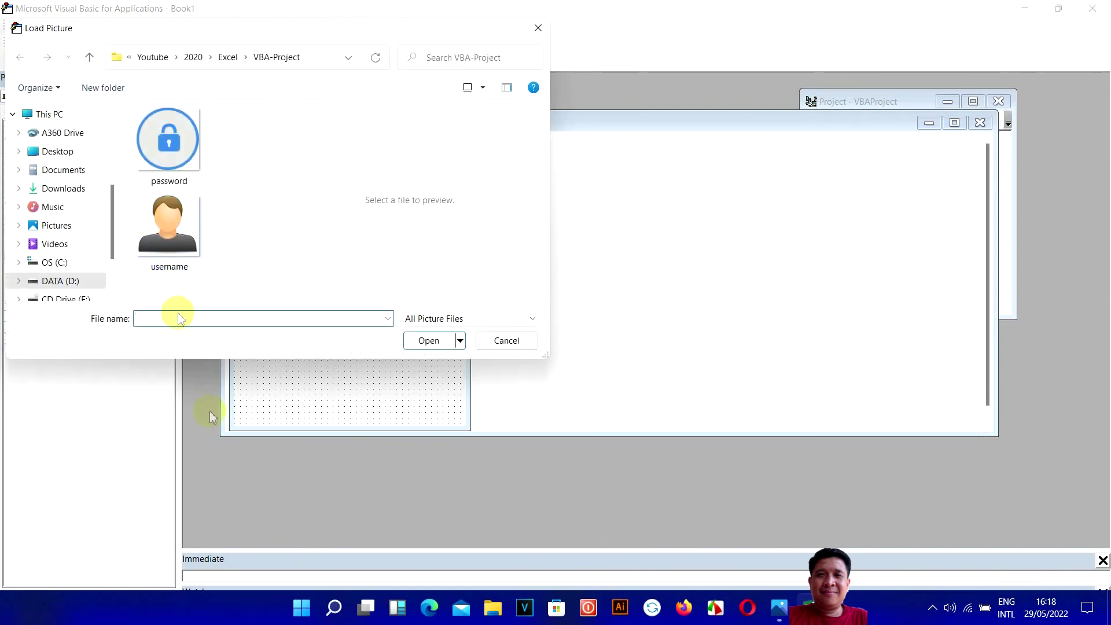
double_click(168, 227)
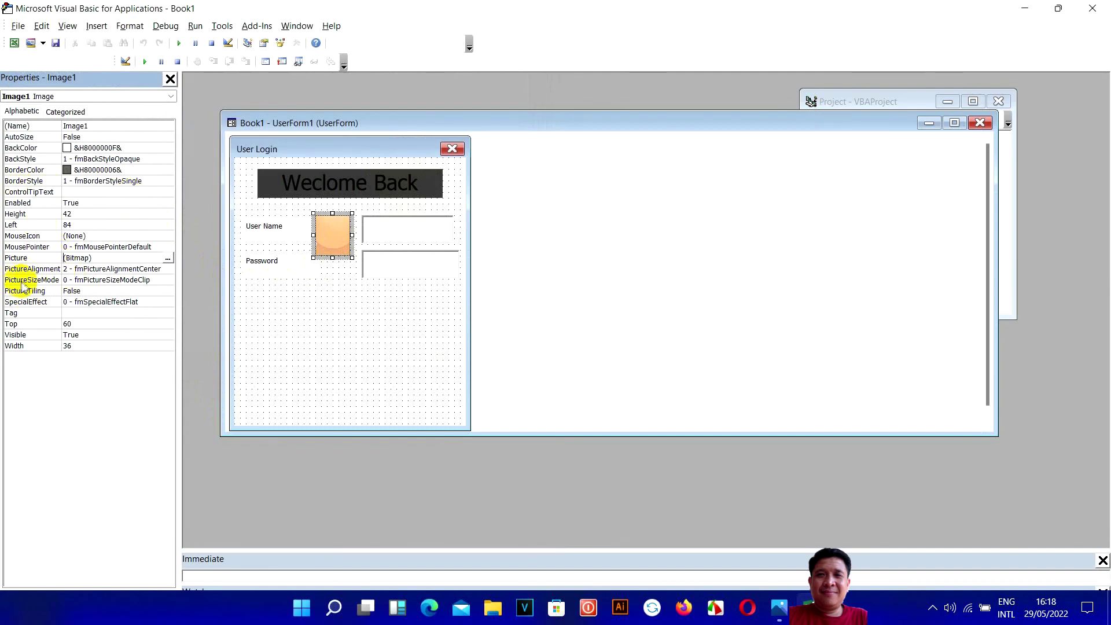
click(165, 280)
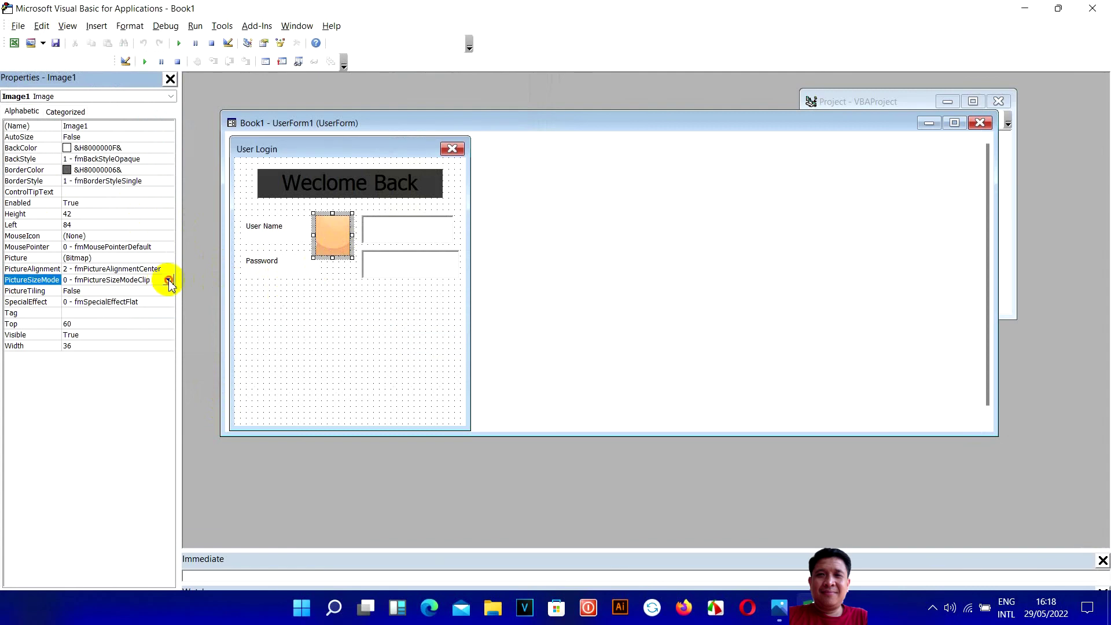
click(168, 280)
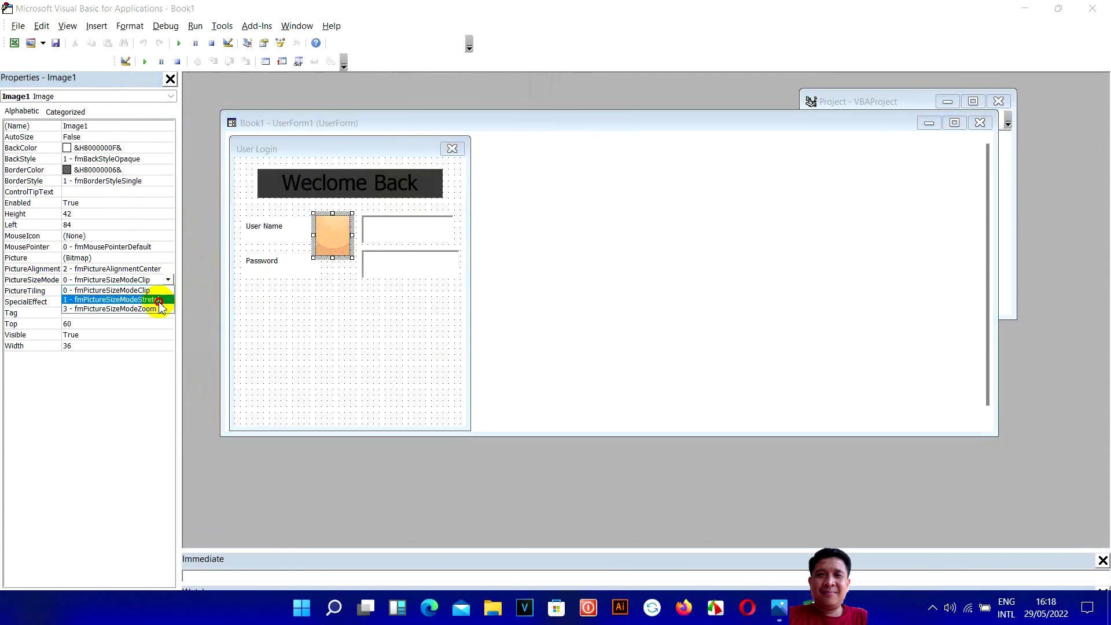
click(159, 300)
Shrink the person icon to 24 by 24 and move it next to the User Name box
click(353, 257)
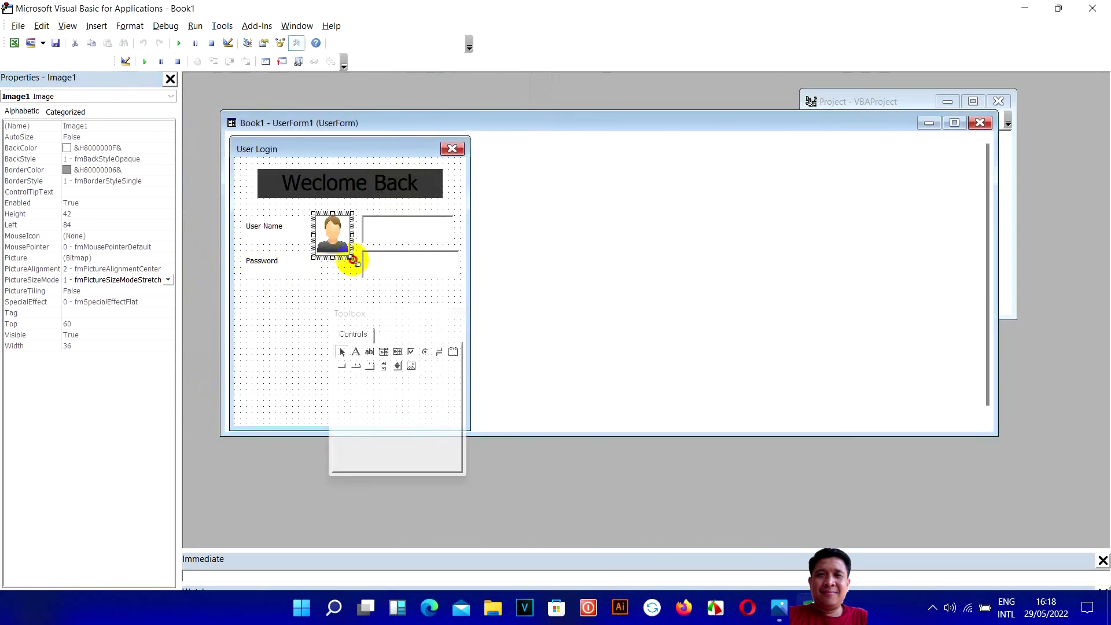
drag(362, 248, 321, 215)
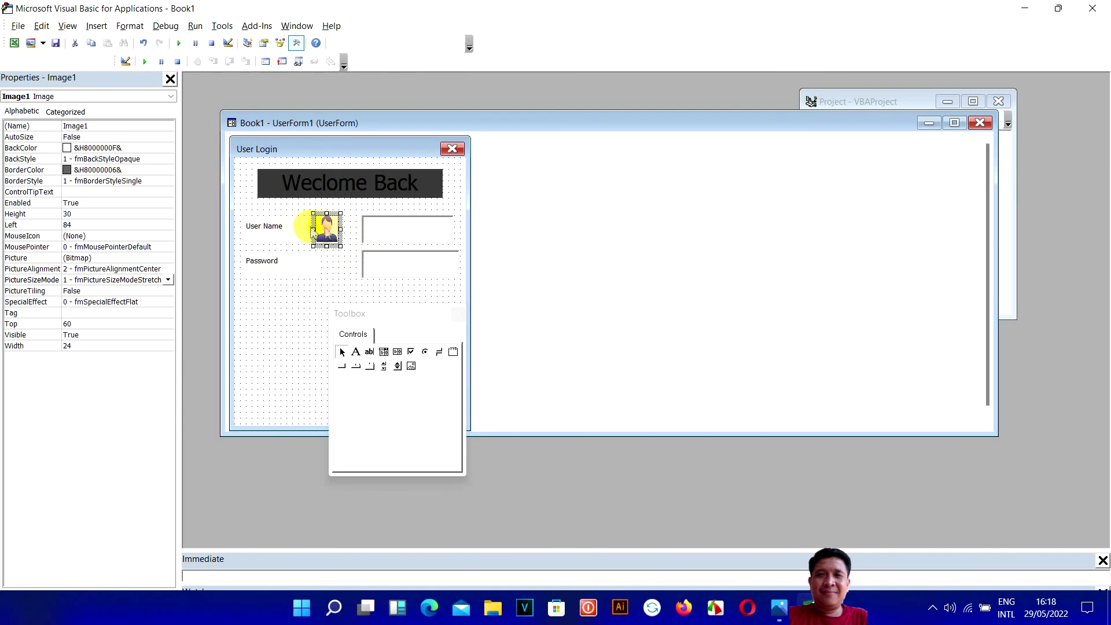
mouse_move(322, 218)
mouse_down()
mouse_move(311, 218)
mouse_move(317, 240)
mouse_up()
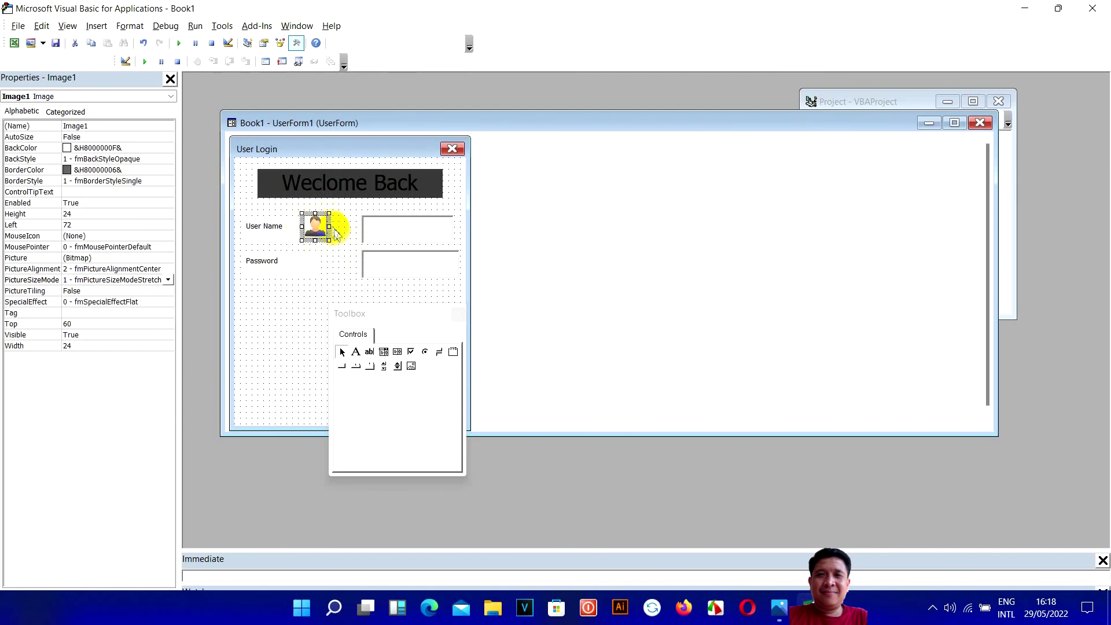
click(382, 230)
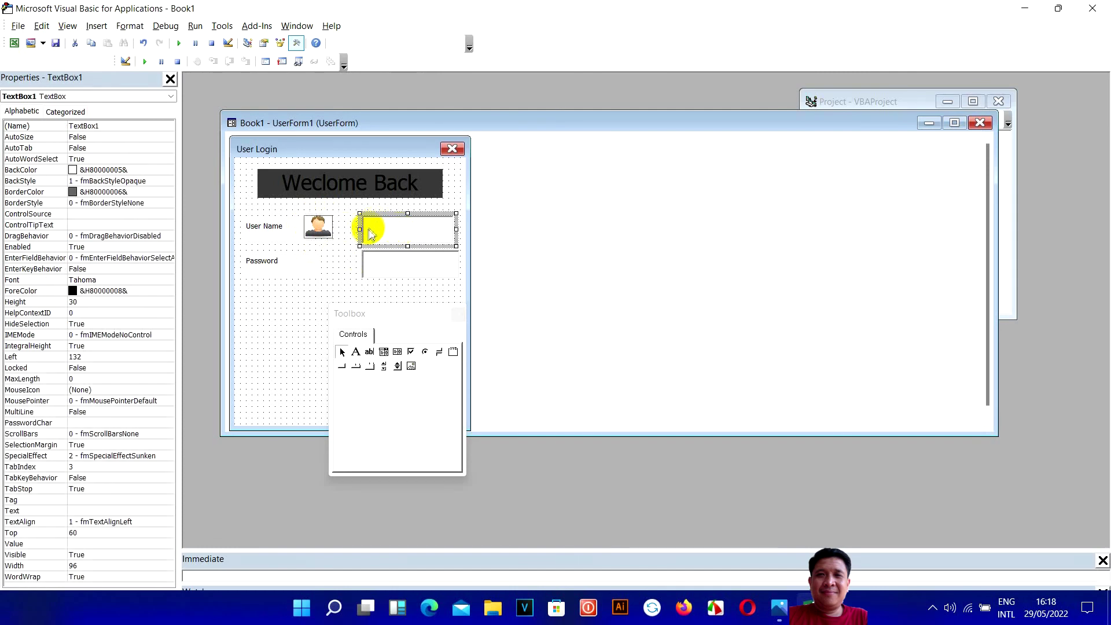
Extend the User Name and Password boxes leftward to the icons, Password at Left 102, width 132
drag(334, 227, 331, 228)
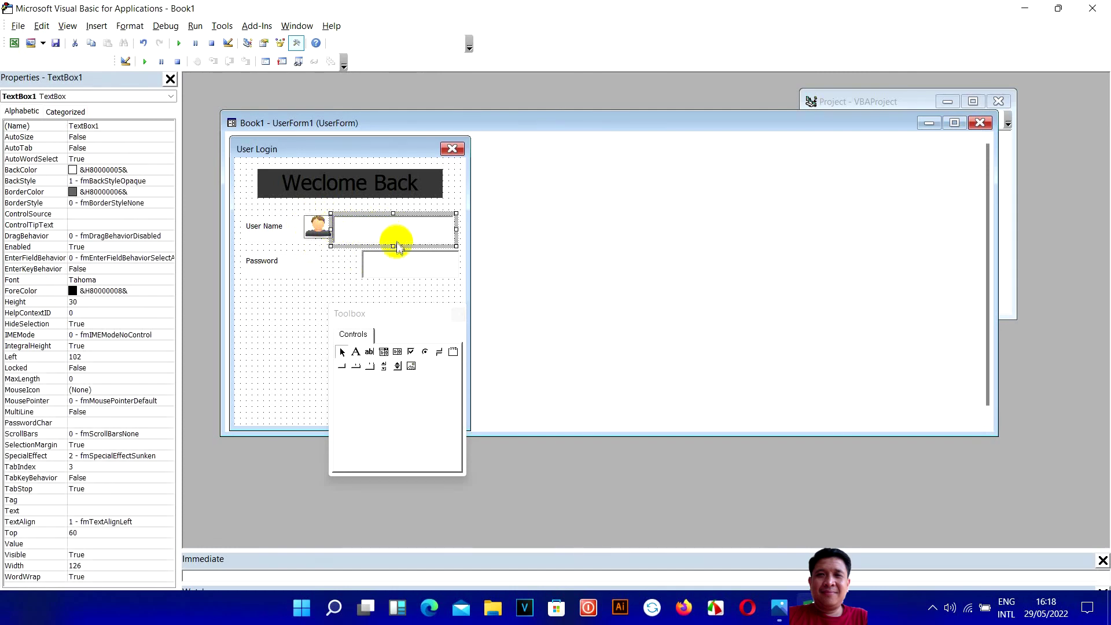
click(316, 223)
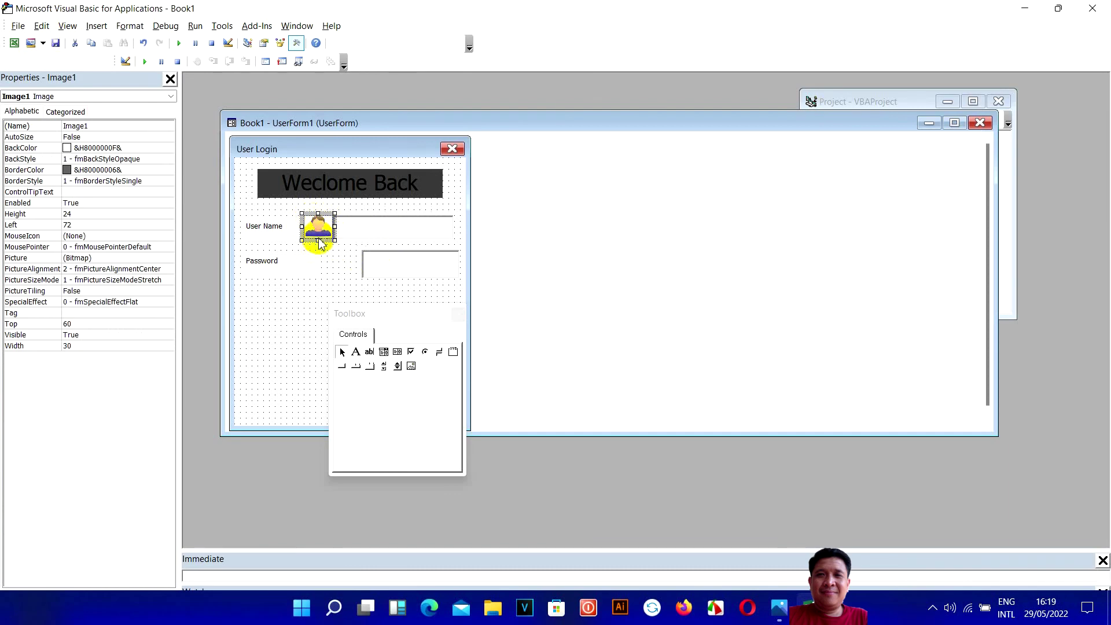
click(368, 267)
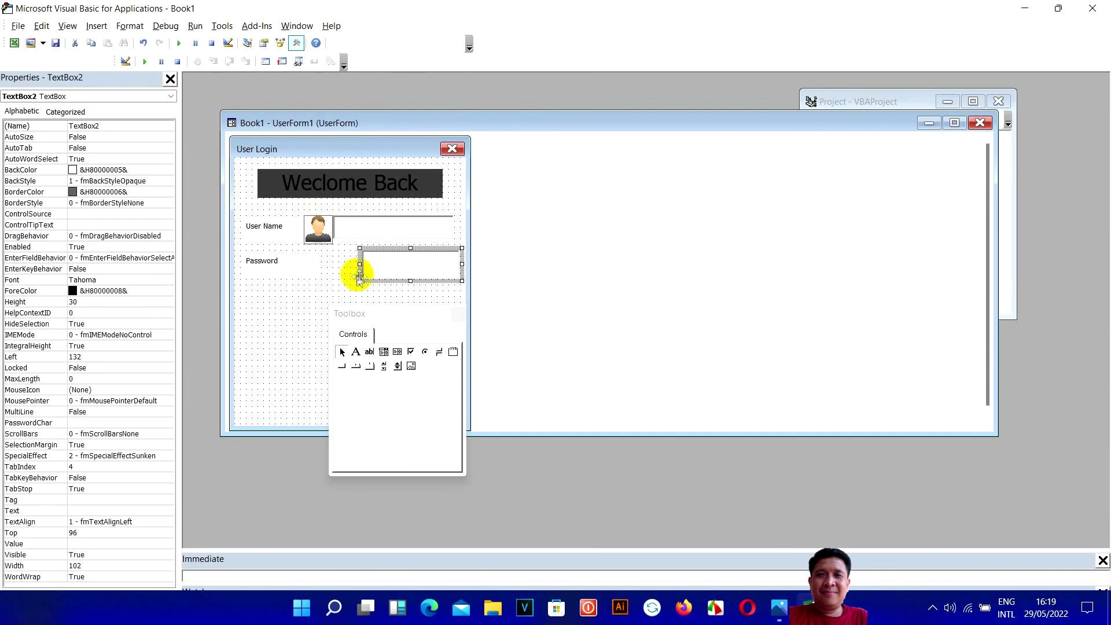
click(350, 228)
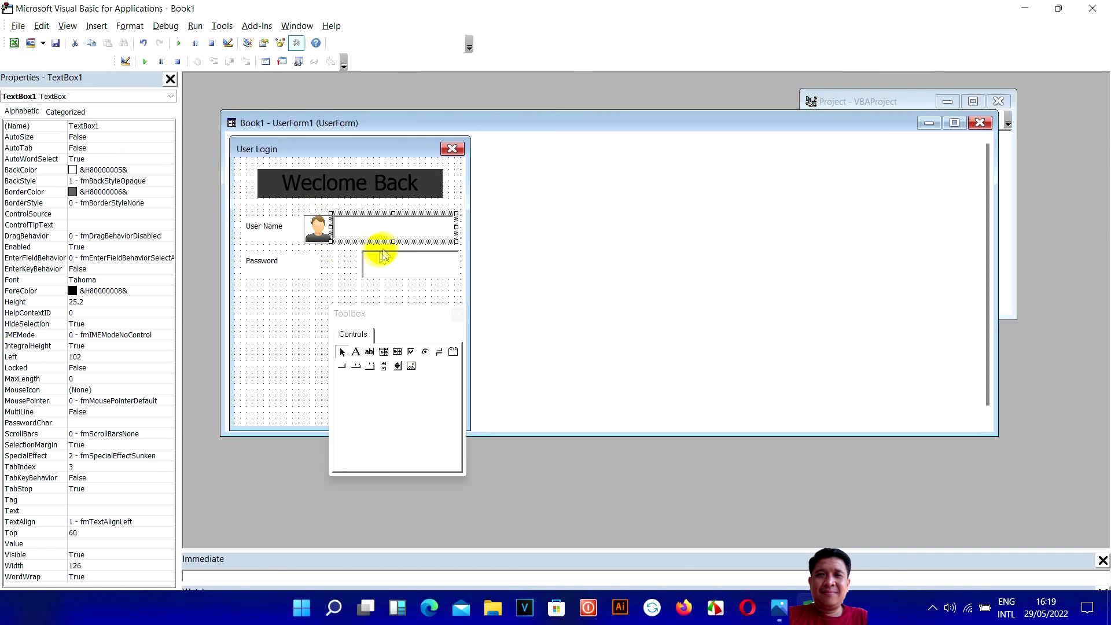
click(326, 240)
key(Tab)
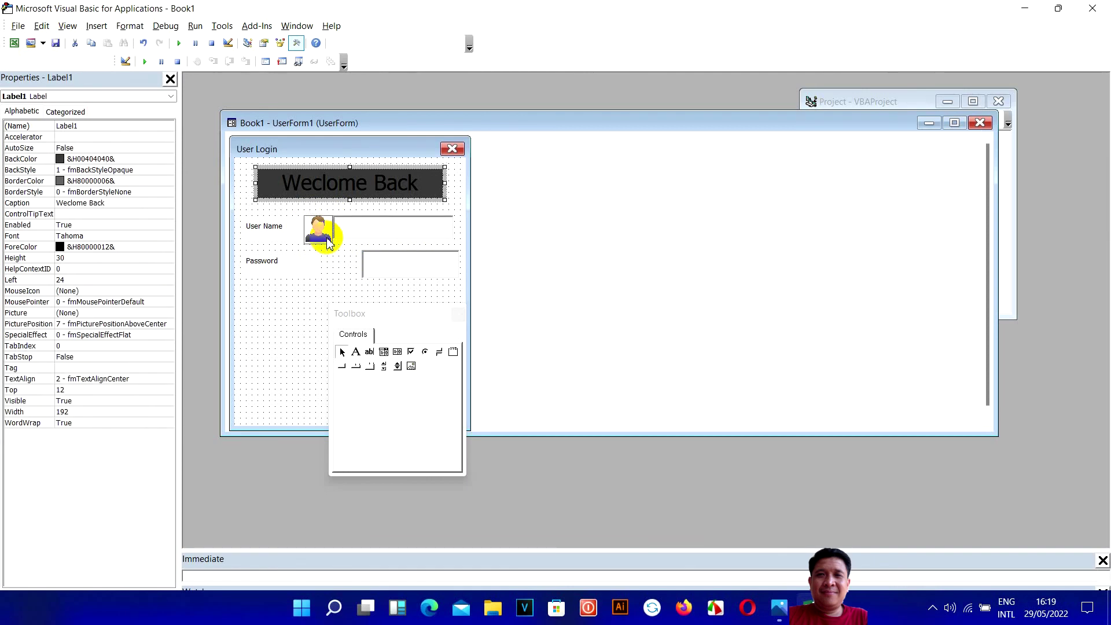
click(379, 241)
click(373, 264)
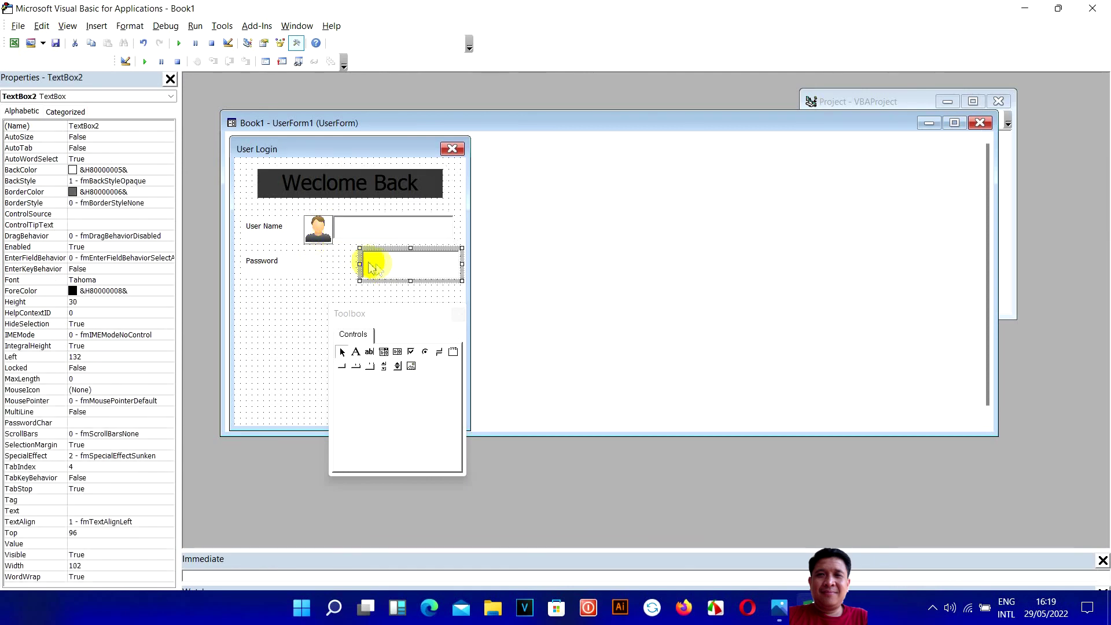
drag(354, 264, 331, 264)
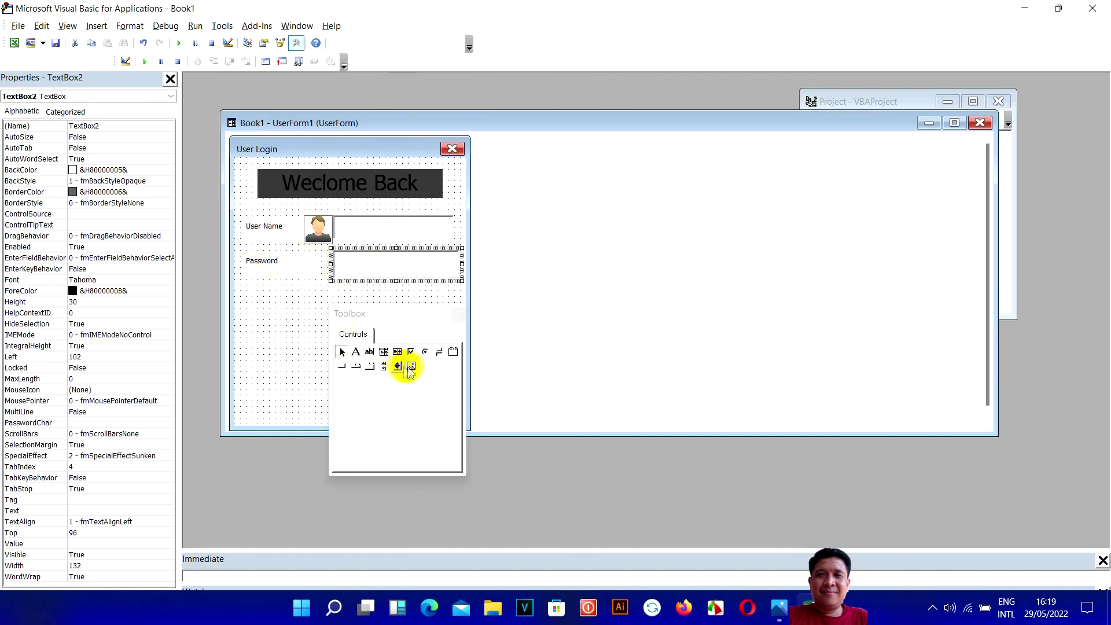
Add an Image control beside Password, load the lock picture, and stretch it to fit
click(411, 366)
click(303, 259)
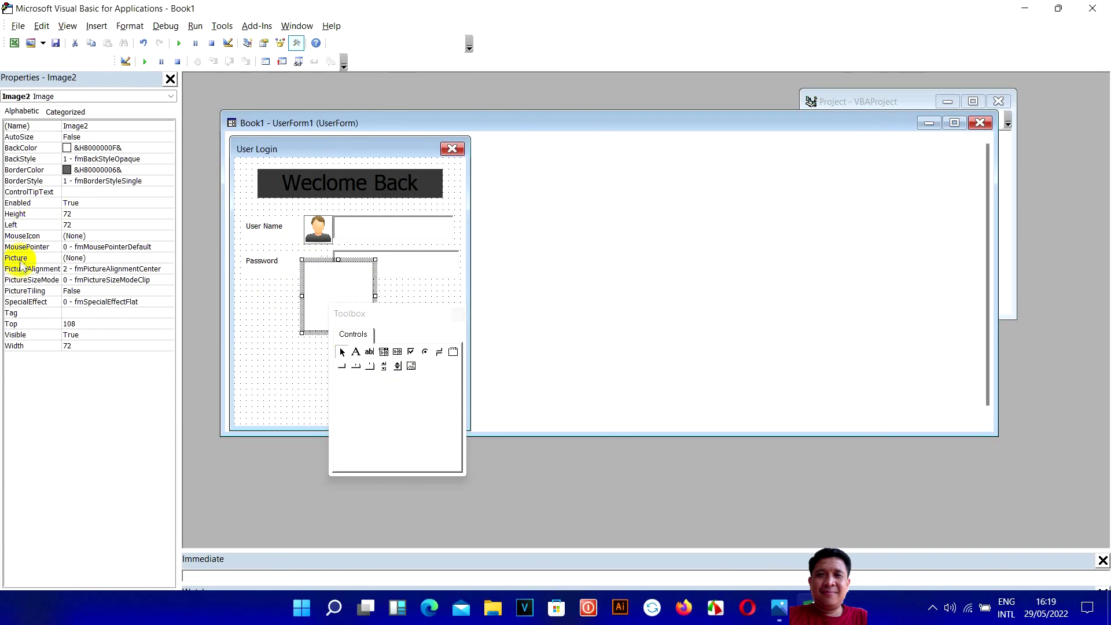
click(12, 258)
click(171, 258)
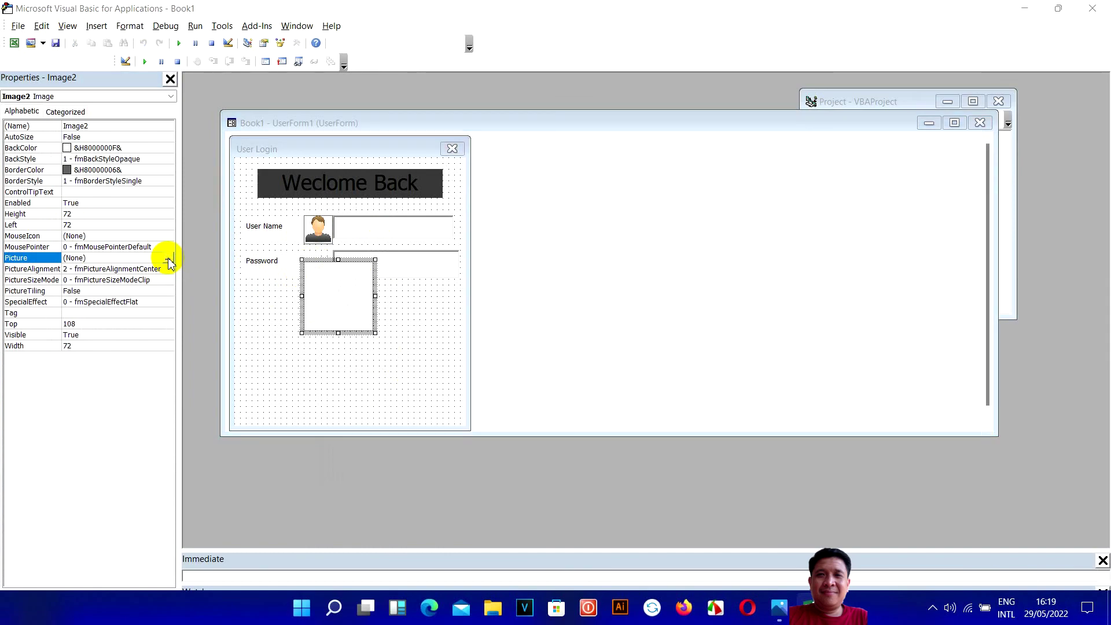
click(193, 164)
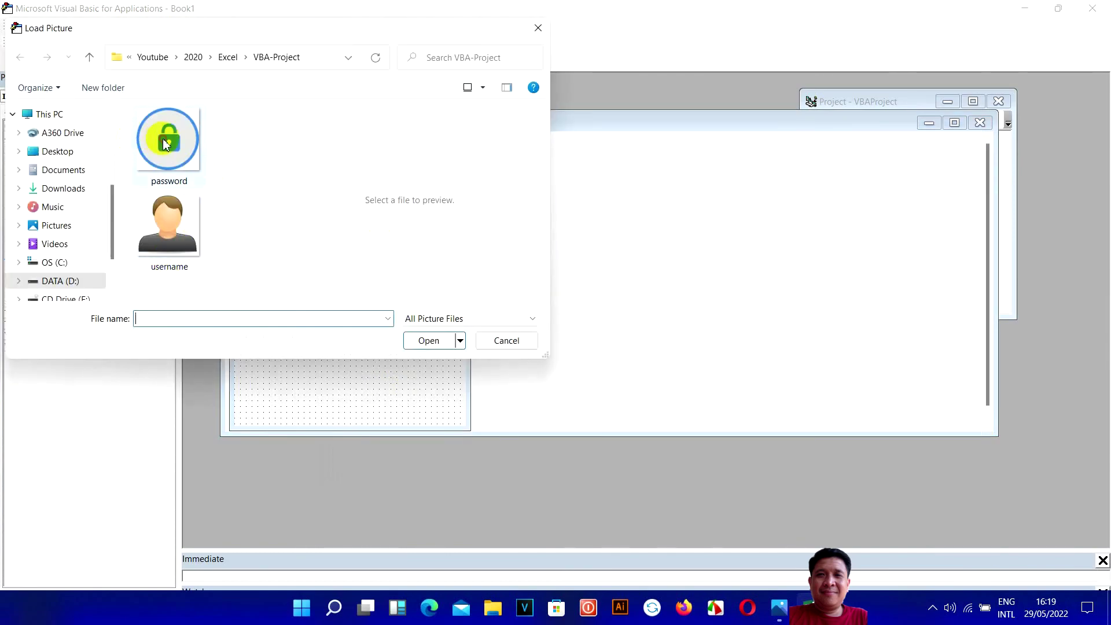
double_click(174, 147)
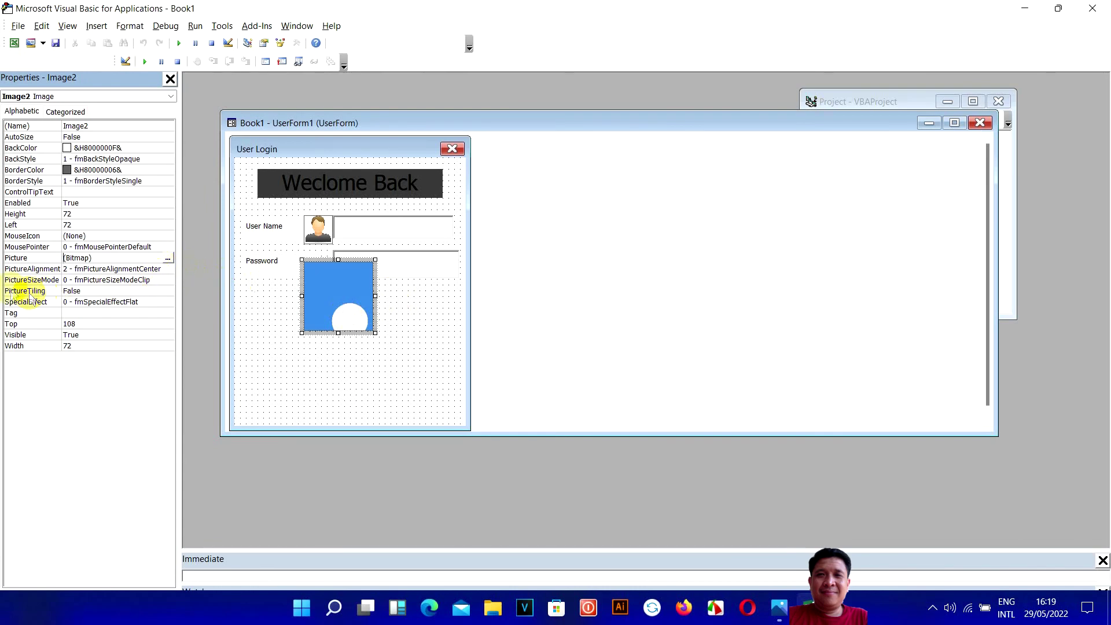
click(95, 279)
click(168, 280)
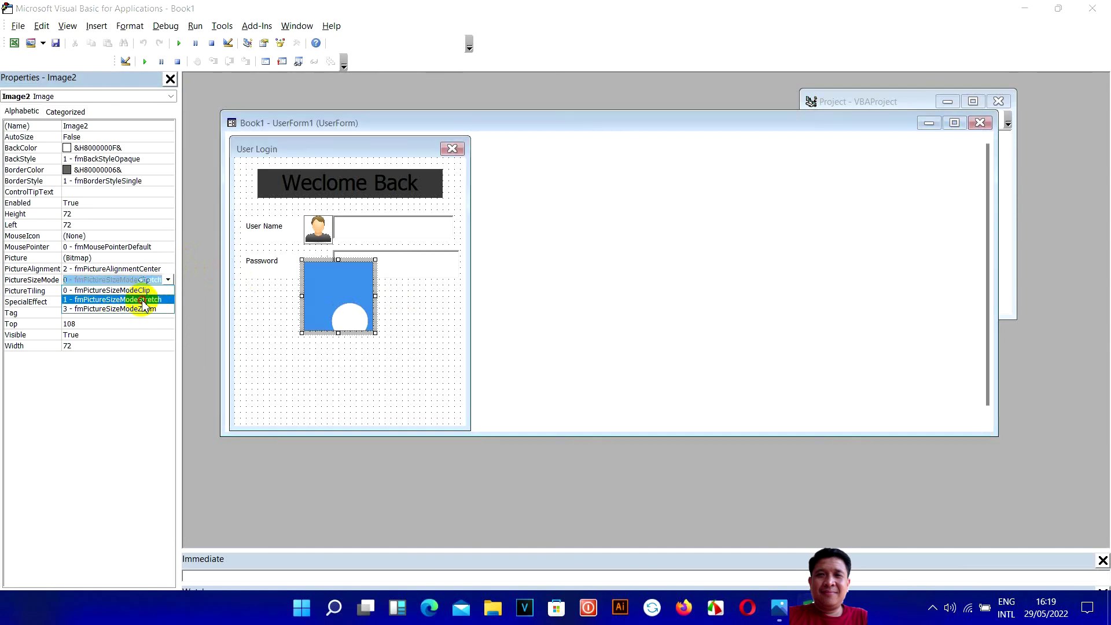
click(134, 299)
Resize the lock icon to 30 by 30 and position it beside the Password box
click(373, 334)
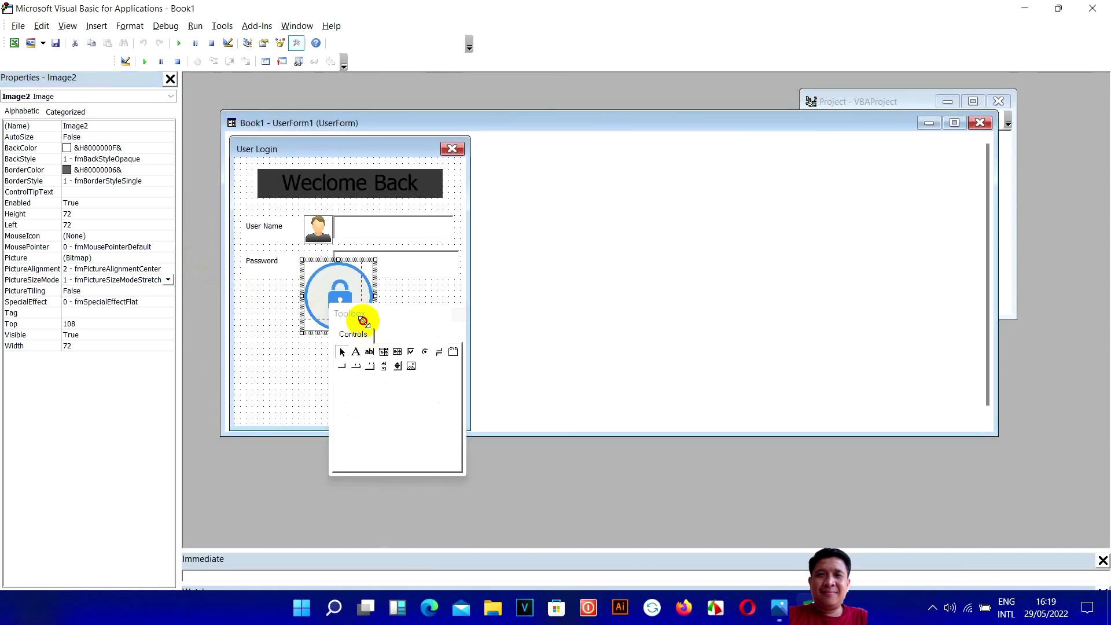
drag(331, 291, 334, 292)
click(306, 329)
click(319, 271)
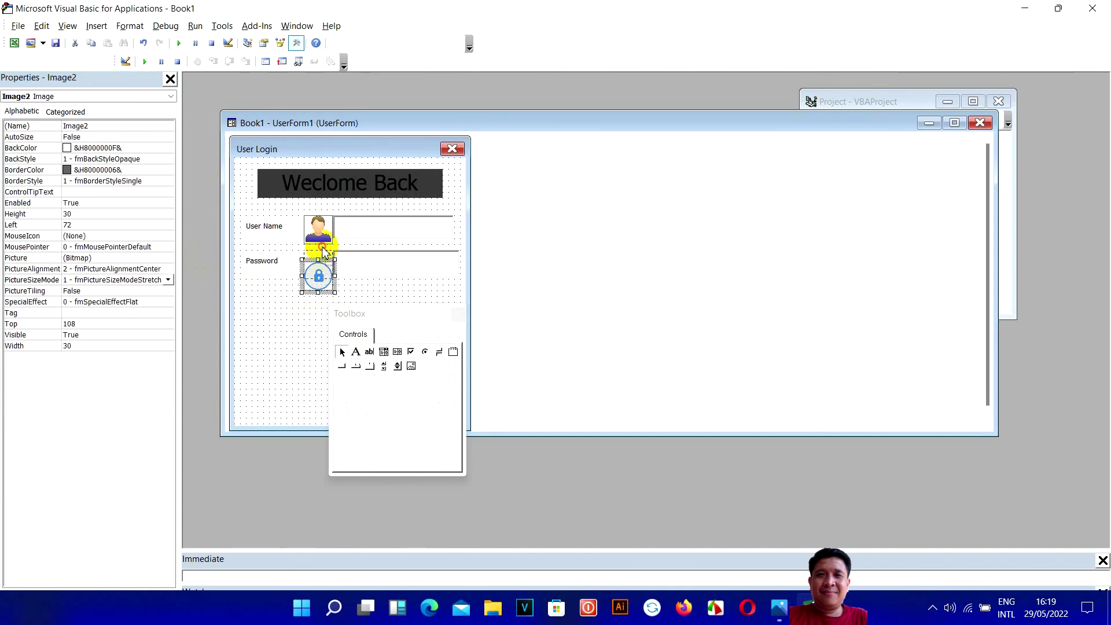
drag(323, 249, 322, 253)
click(295, 314)
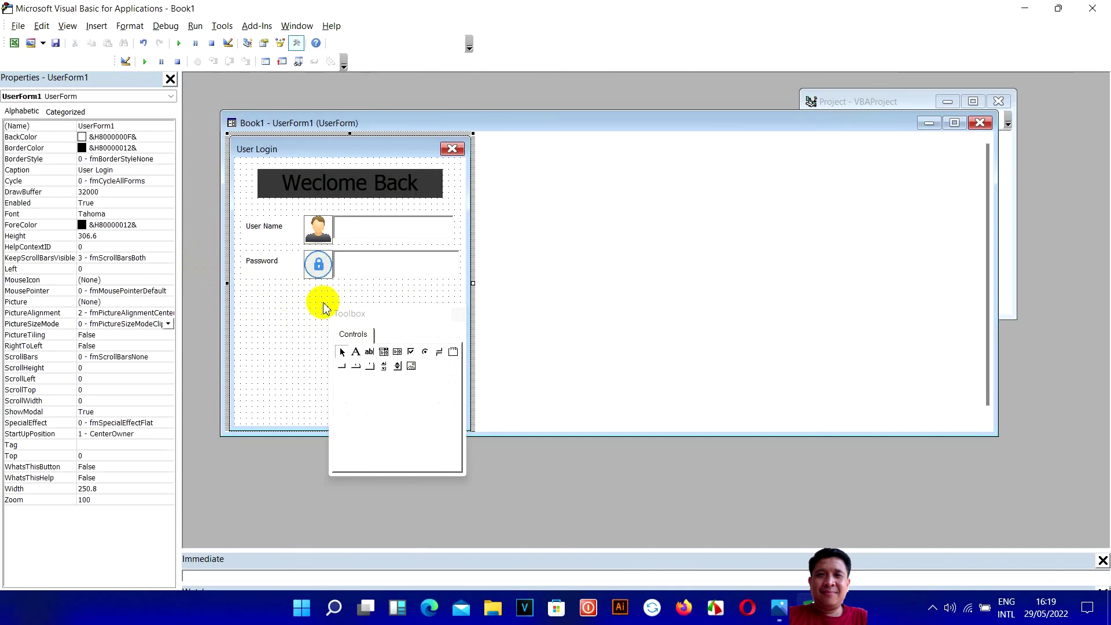
click(323, 307)
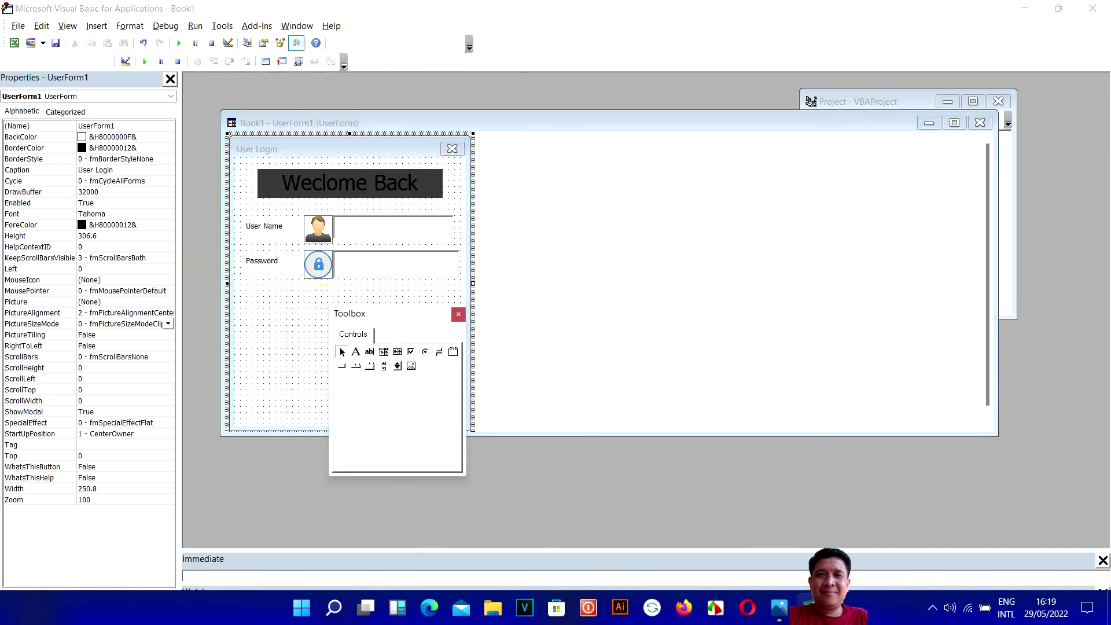
Compare the form with the Capture.PNG mockup and return to the VBA editor
click(779, 608)
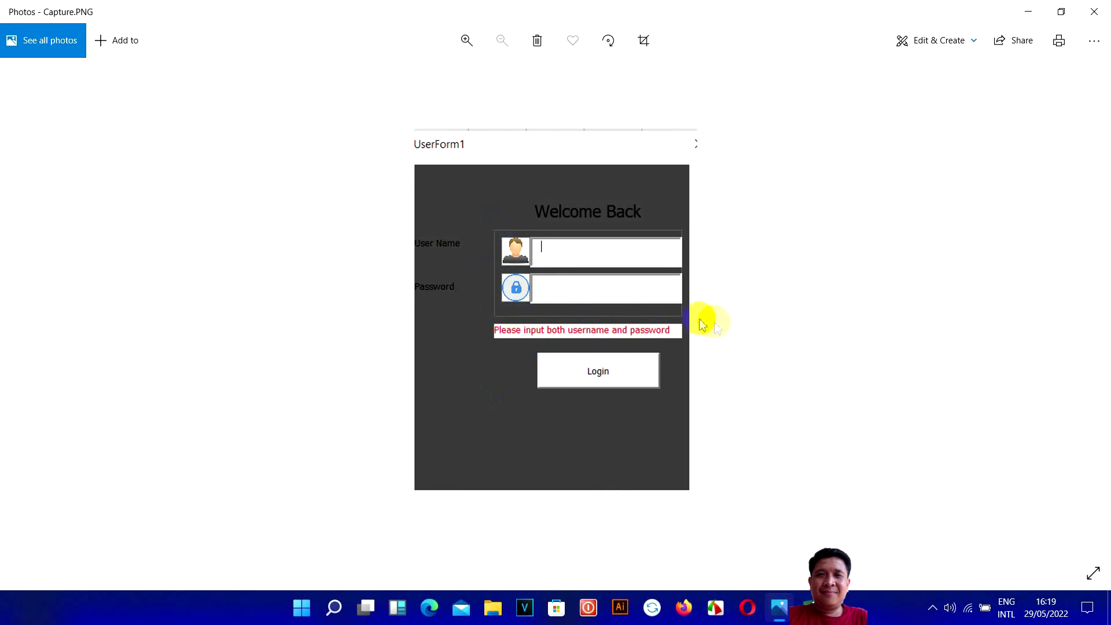
click(808, 608)
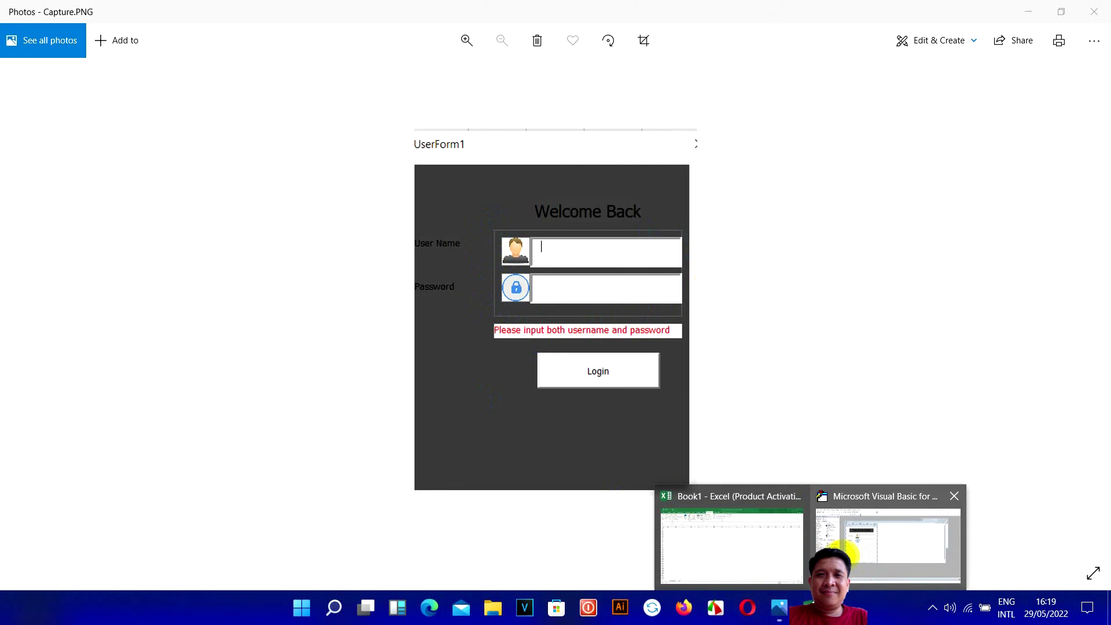
click(851, 542)
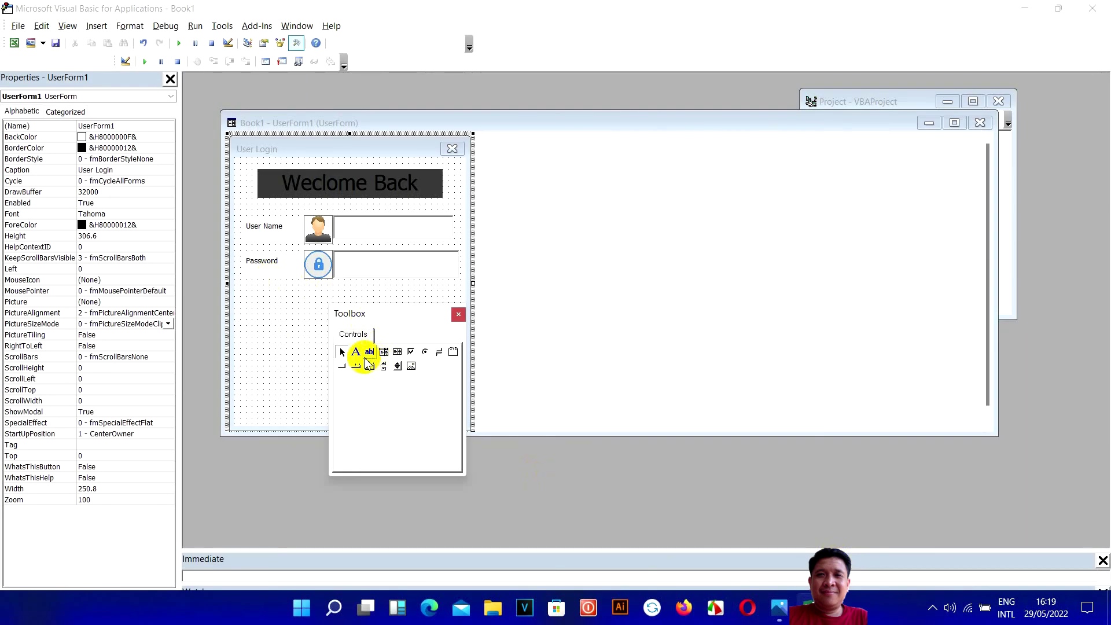
Draw a label around both input rows, clear its caption, and give it a single border
click(356, 352)
drag(292, 204, 460, 297)
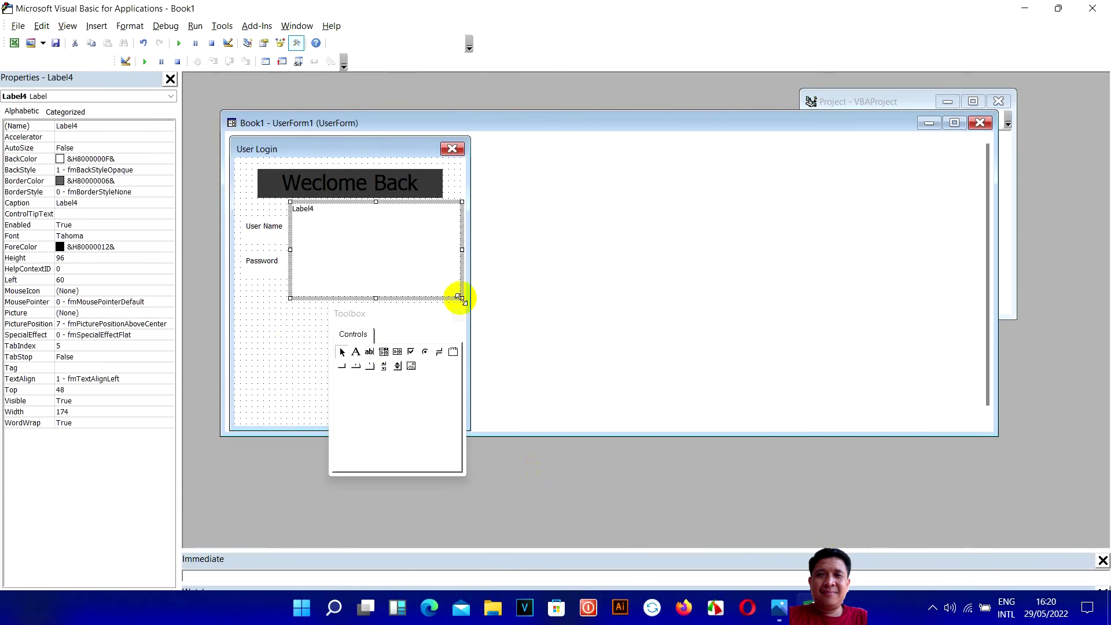
click(91, 203)
drag(90, 203, 3, 199)
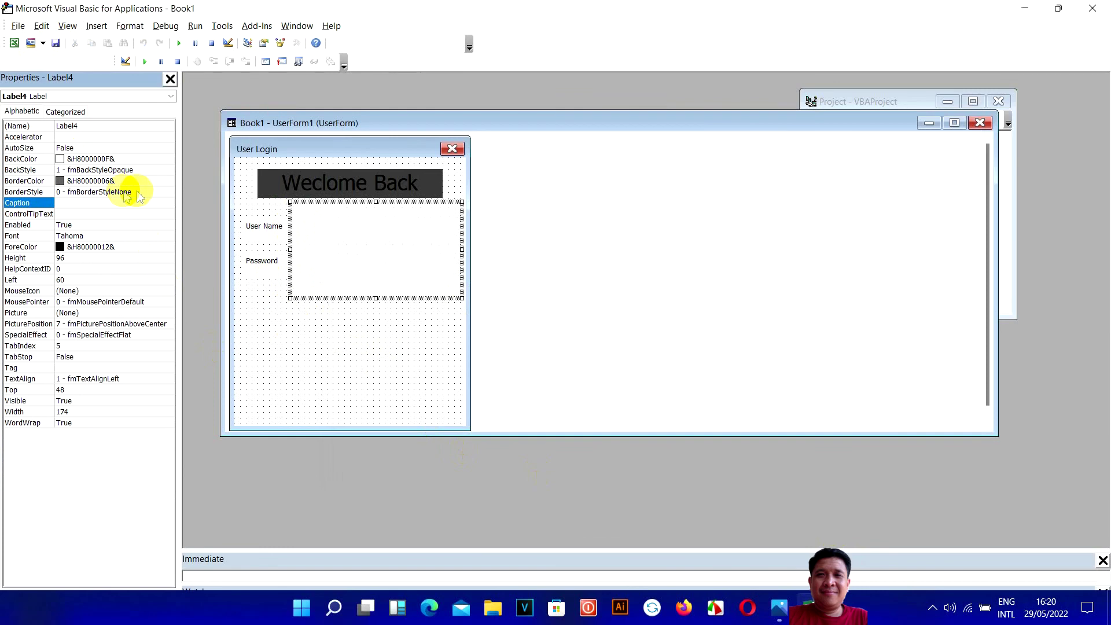
click(149, 192)
click(169, 192)
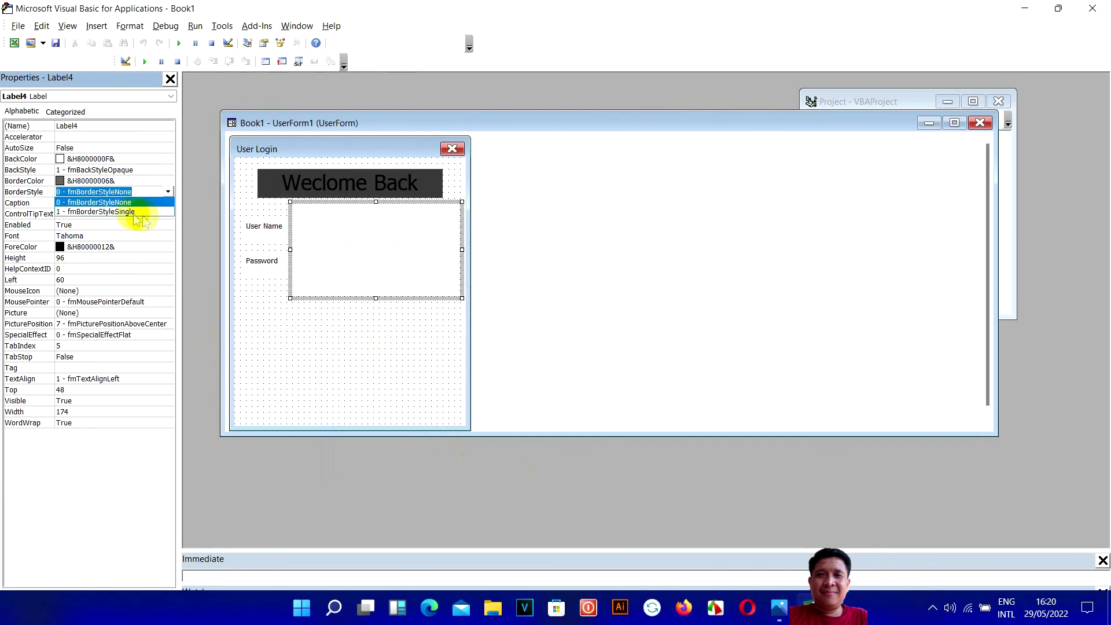
click(117, 213)
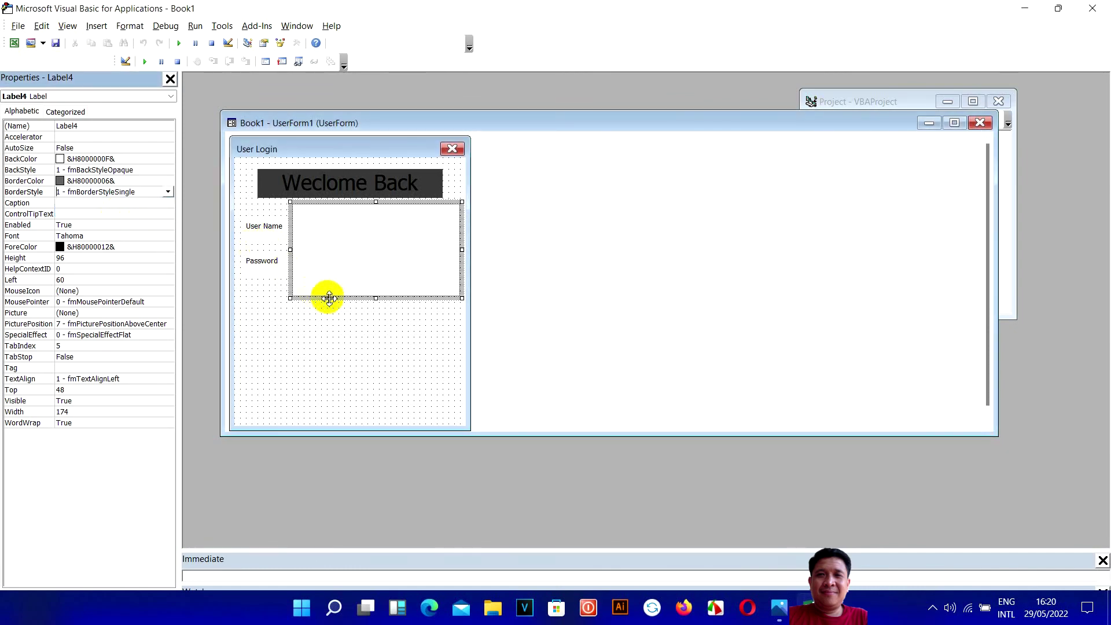
Send the frame label backward behind both icons and entry boxes
right_click(329, 298)
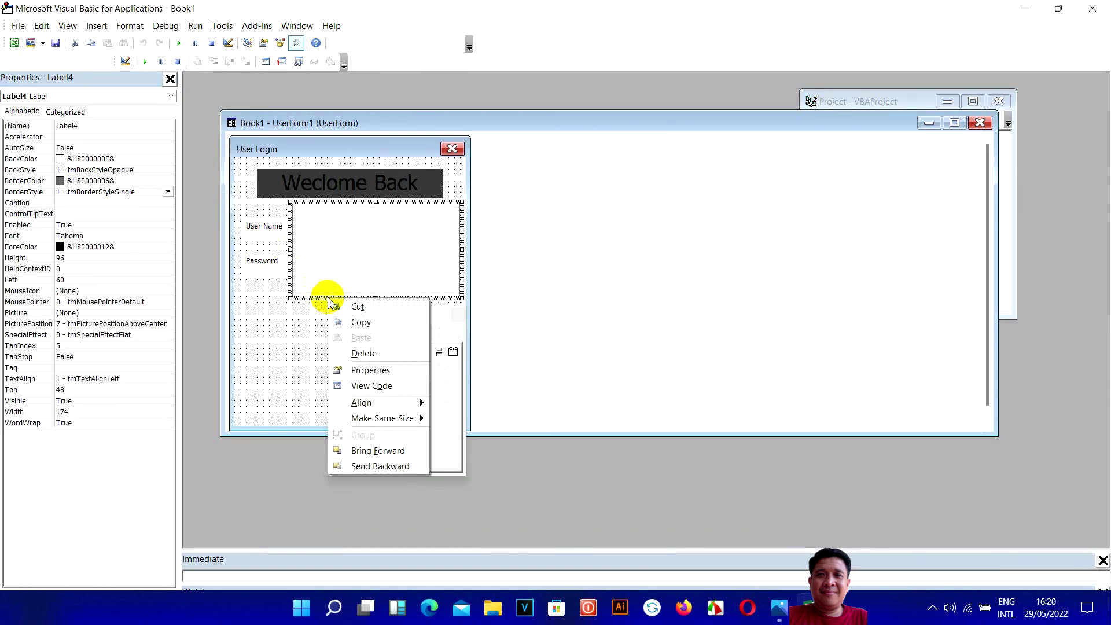
click(385, 468)
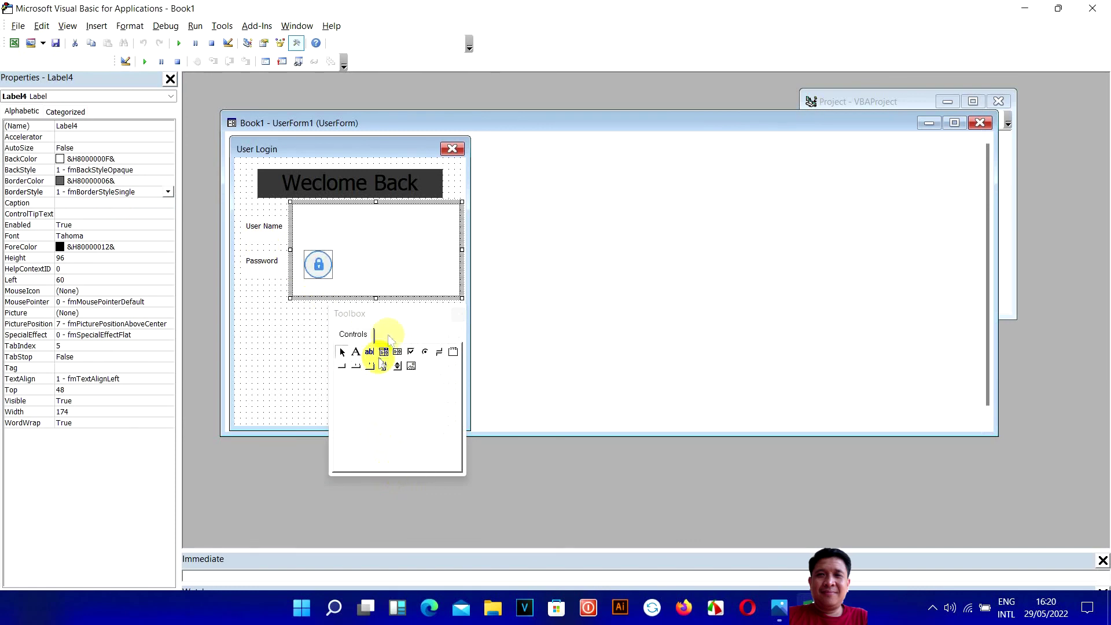
right_click(440, 299)
click(491, 467)
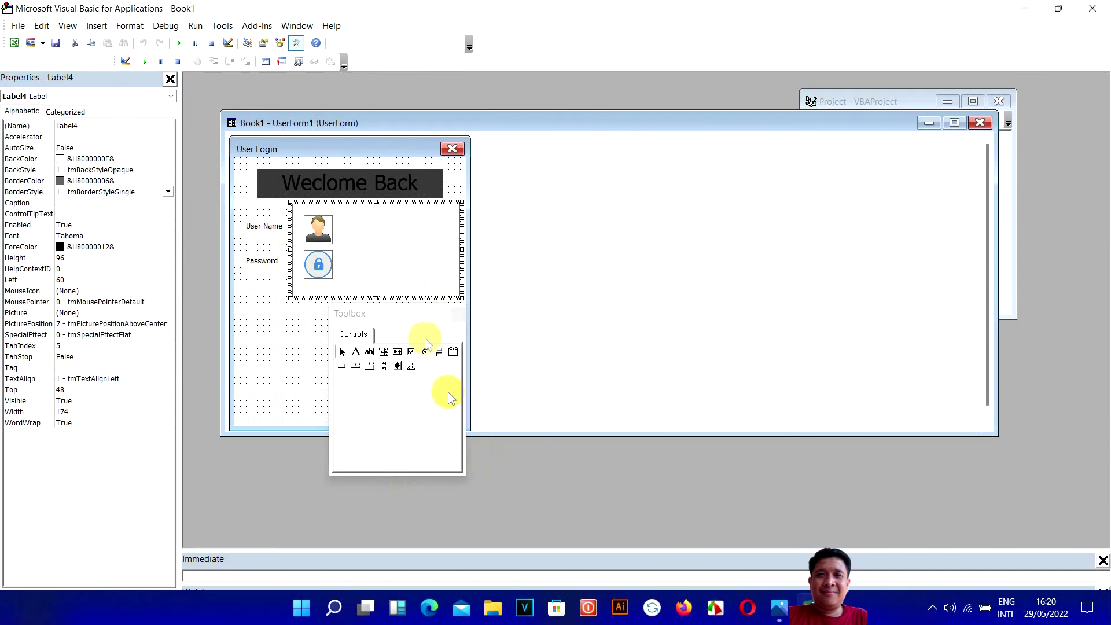
right_click(435, 299)
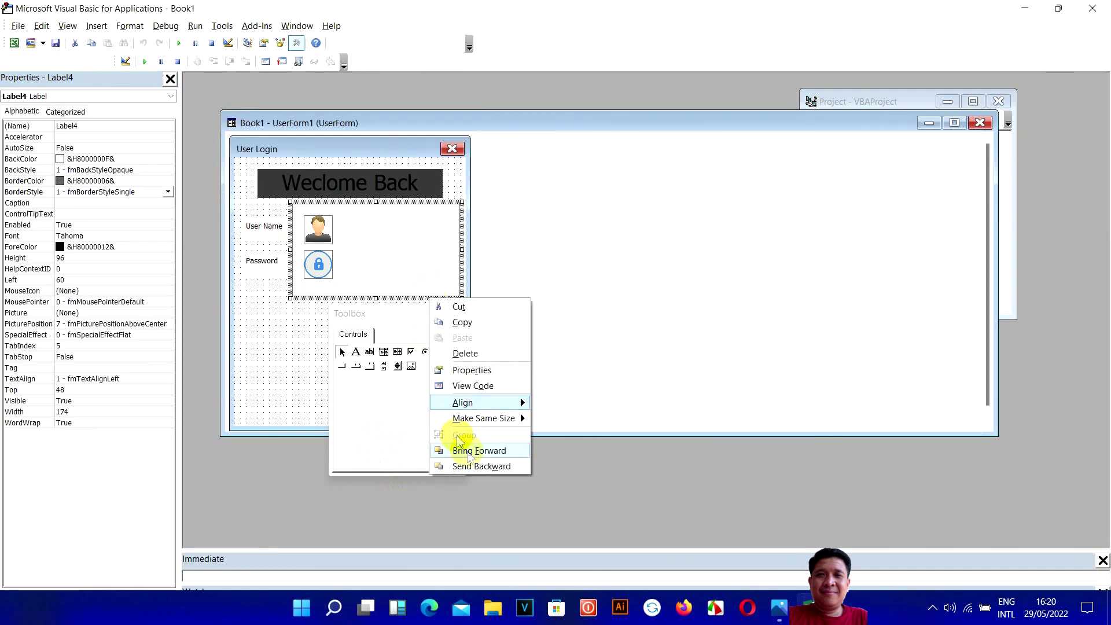
click(481, 467)
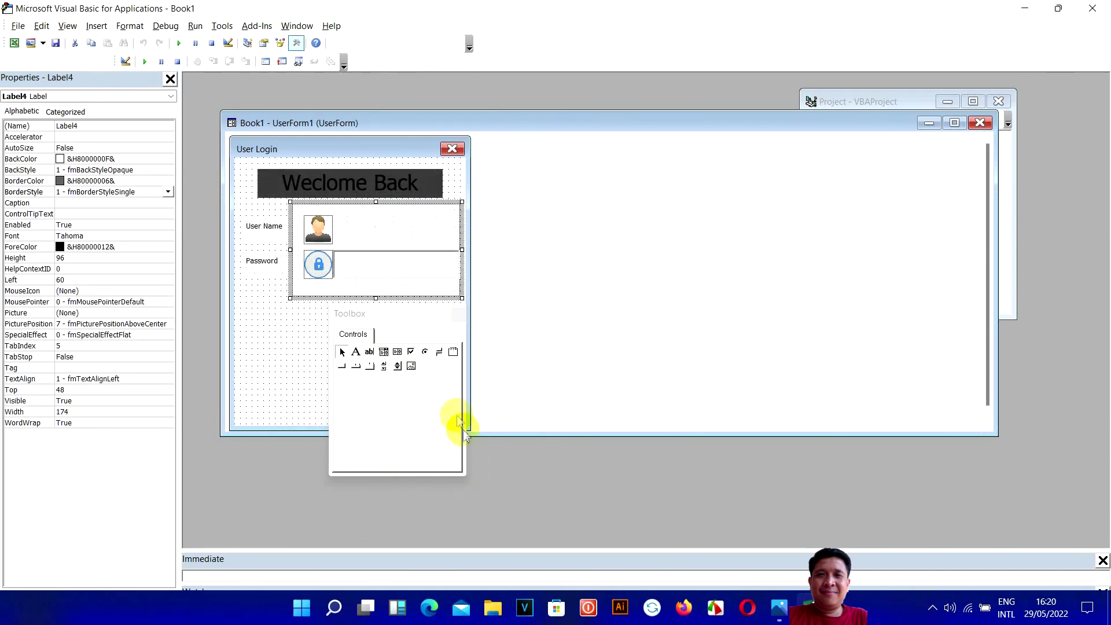
right_click(410, 298)
click(457, 466)
click(294, 354)
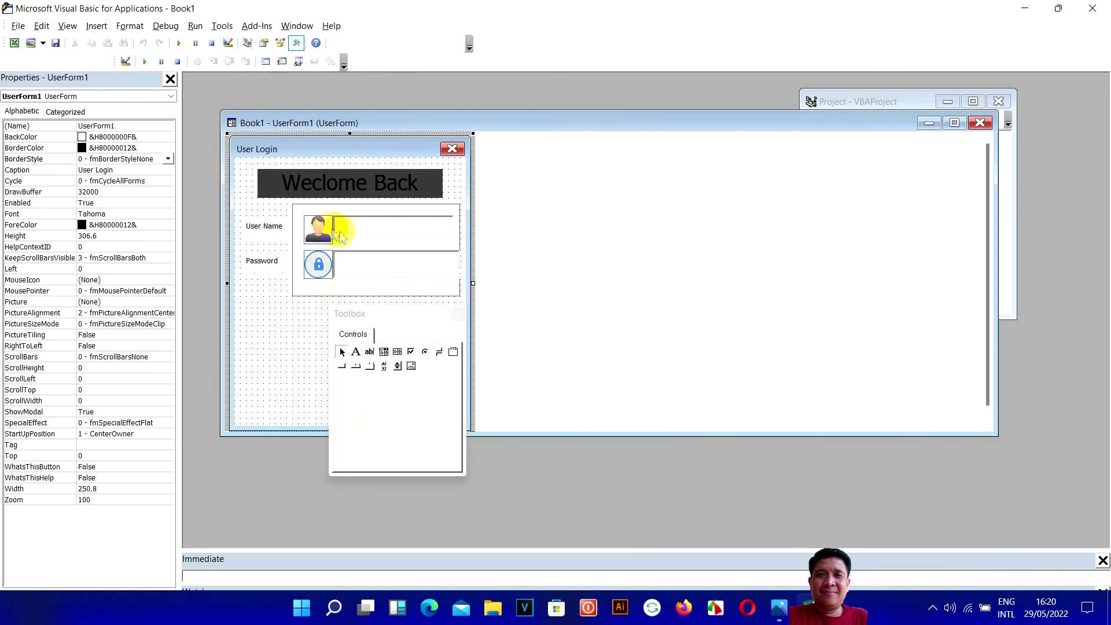
Widen the frame slightly to the right, to 174 by 96
click(457, 238)
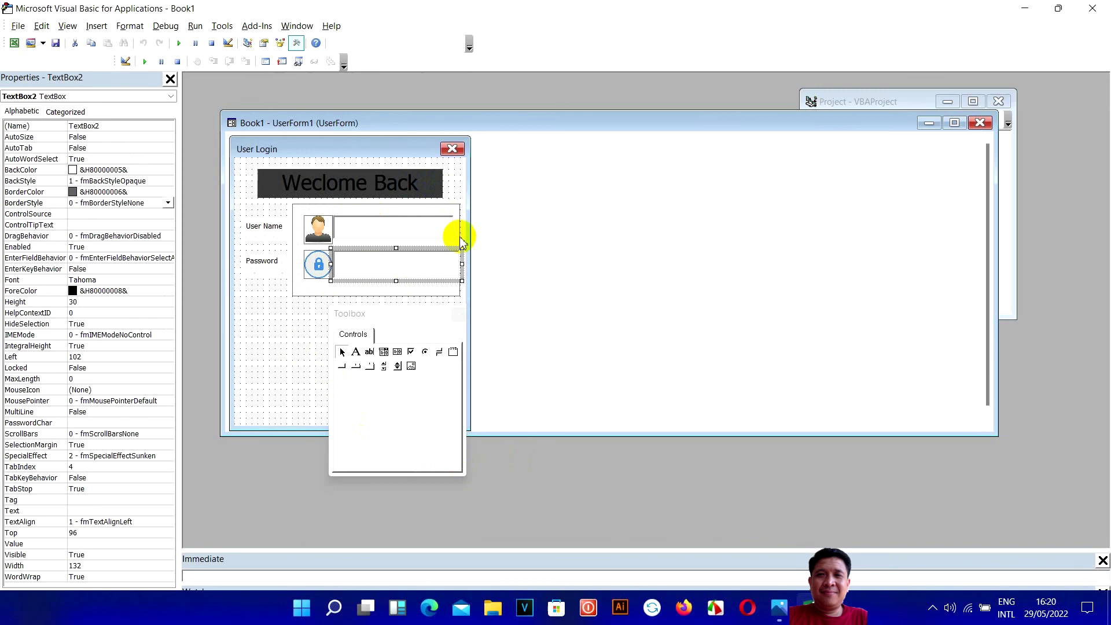
click(461, 231)
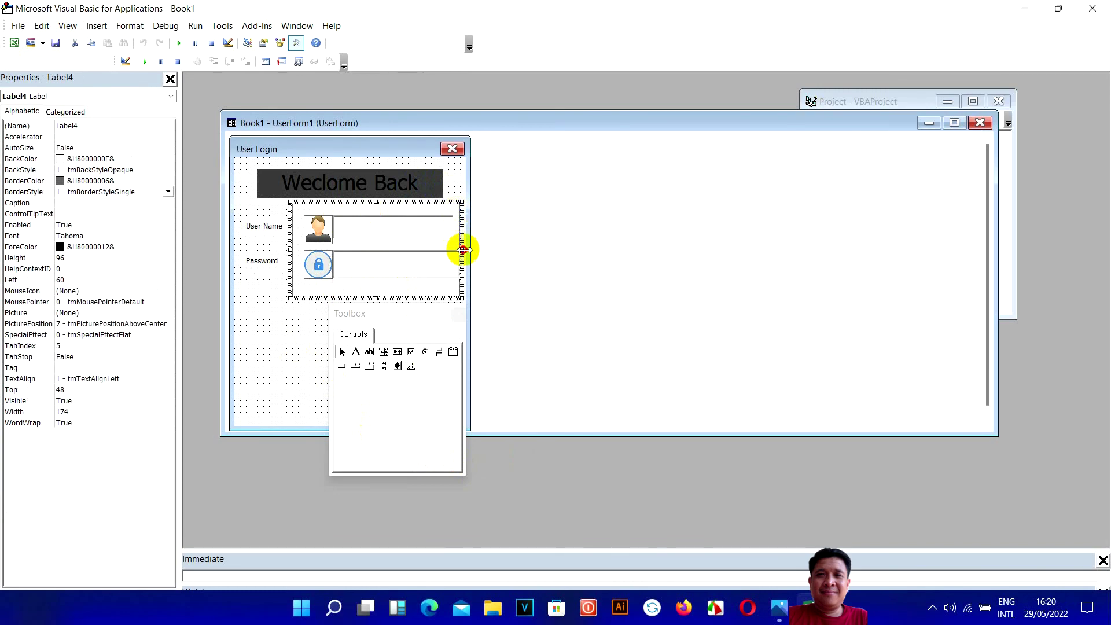
drag(468, 249, 471, 249)
click(276, 357)
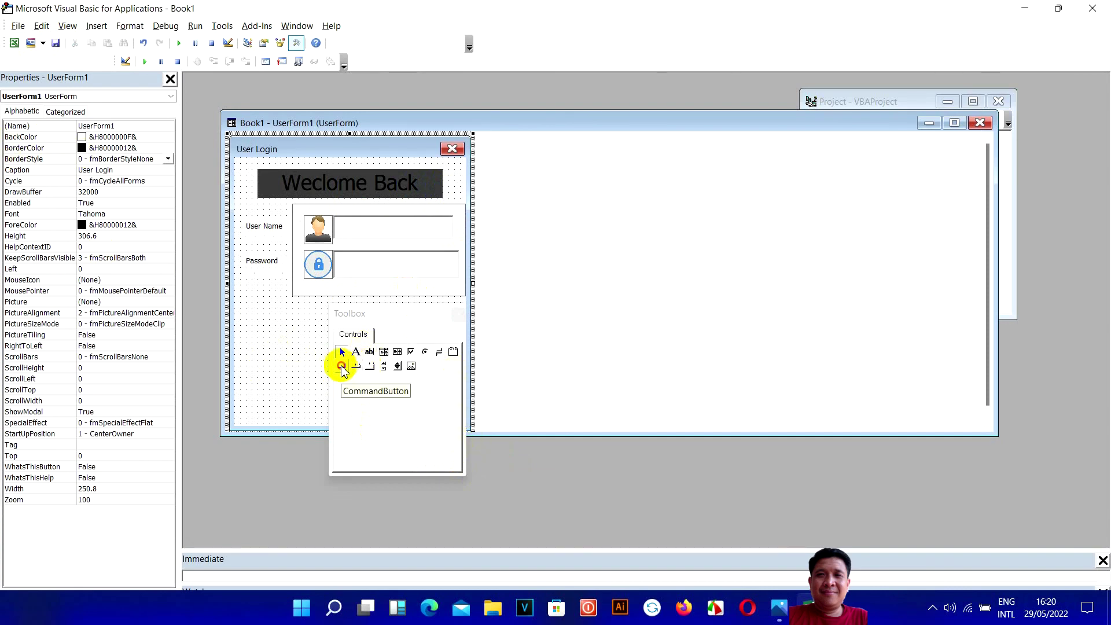
Draw a command button centred below the username and password frame
click(342, 368)
mouse_move(307, 325)
mouse_down()
mouse_move(388, 363)
mouse_move(387, 351)
mouse_up()
drag(415, 313, 544, 310)
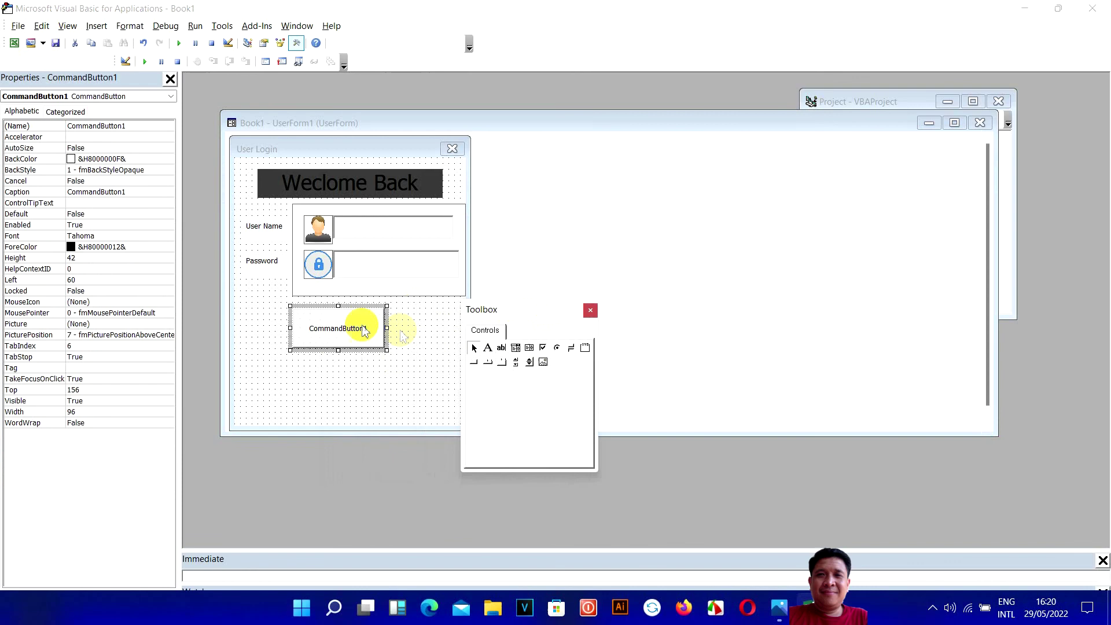
drag(370, 329, 399, 322)
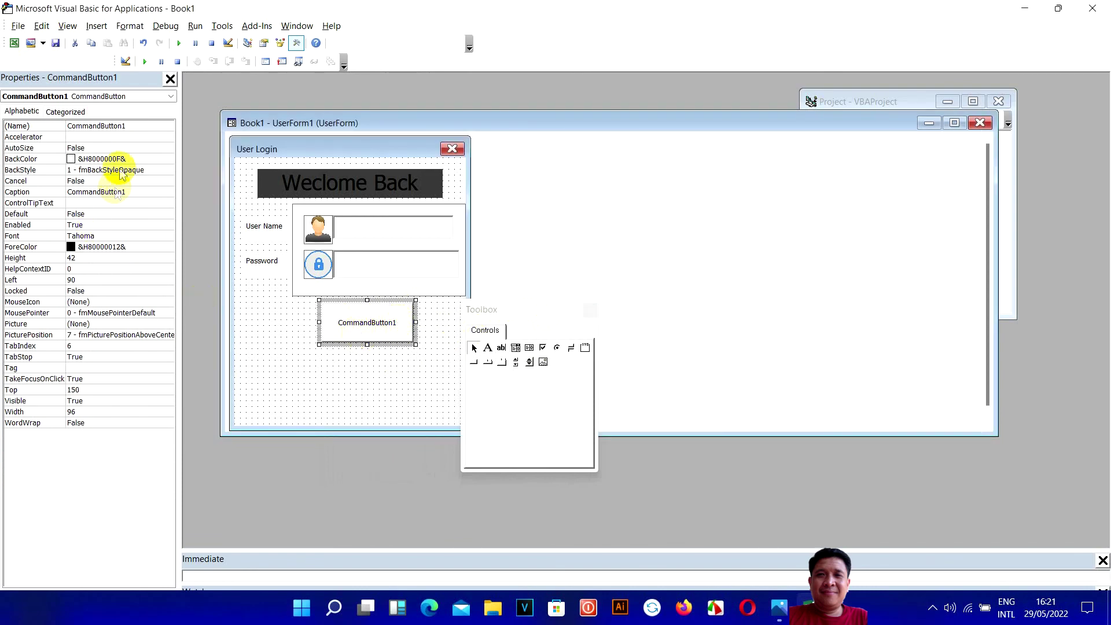
Name the button cmdLogin and set its caption to Login
click(129, 126)
text(cmdLogin)
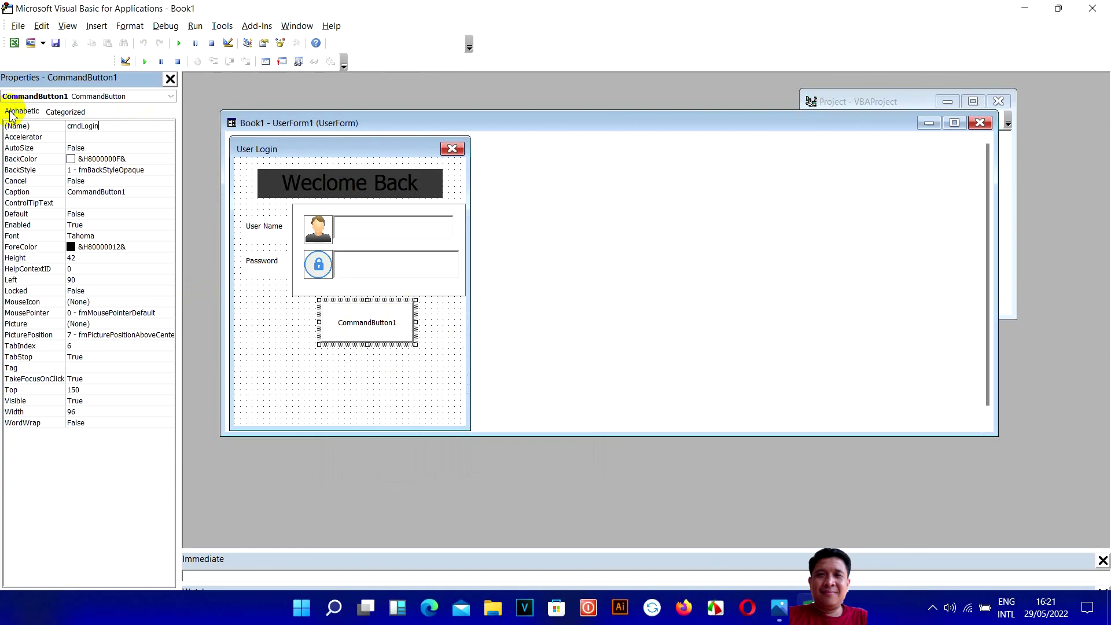
key(Return)
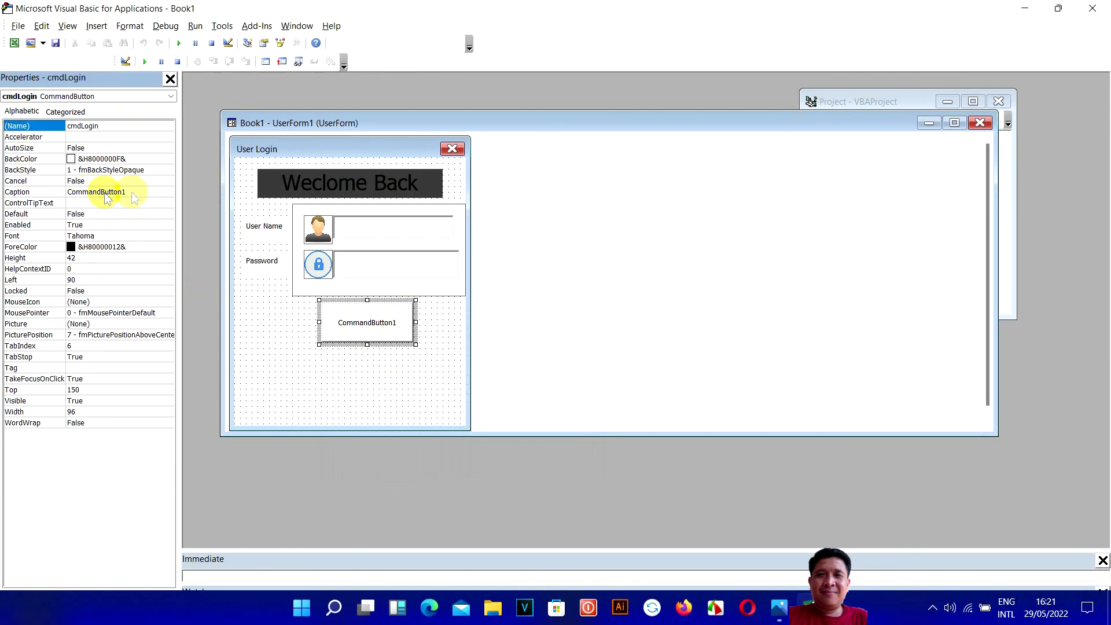
click(138, 192)
text(Login)
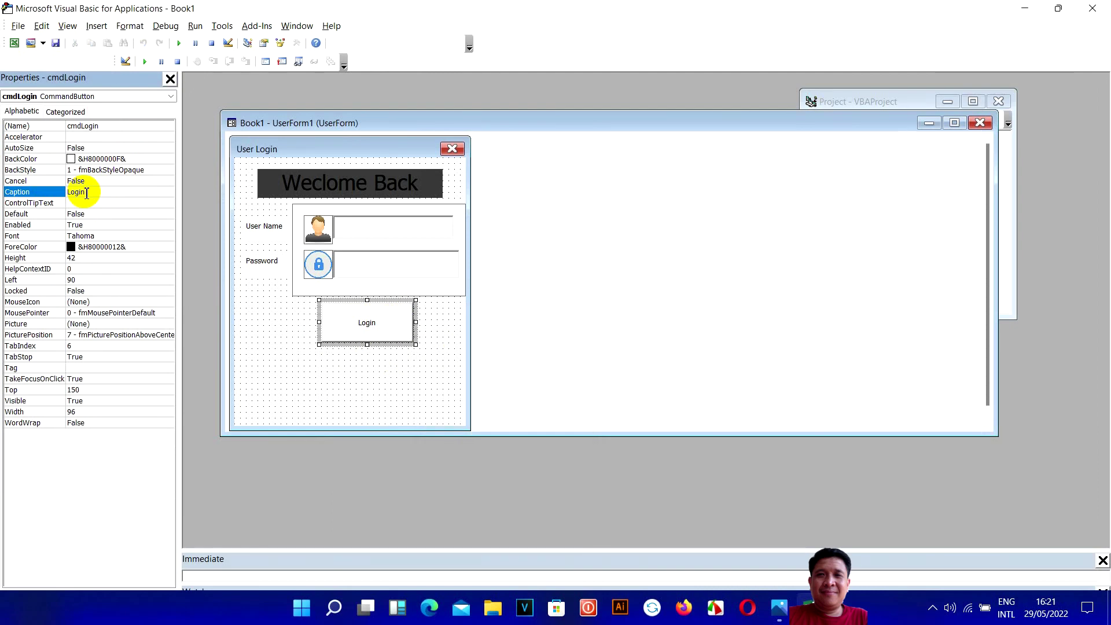
click(339, 374)
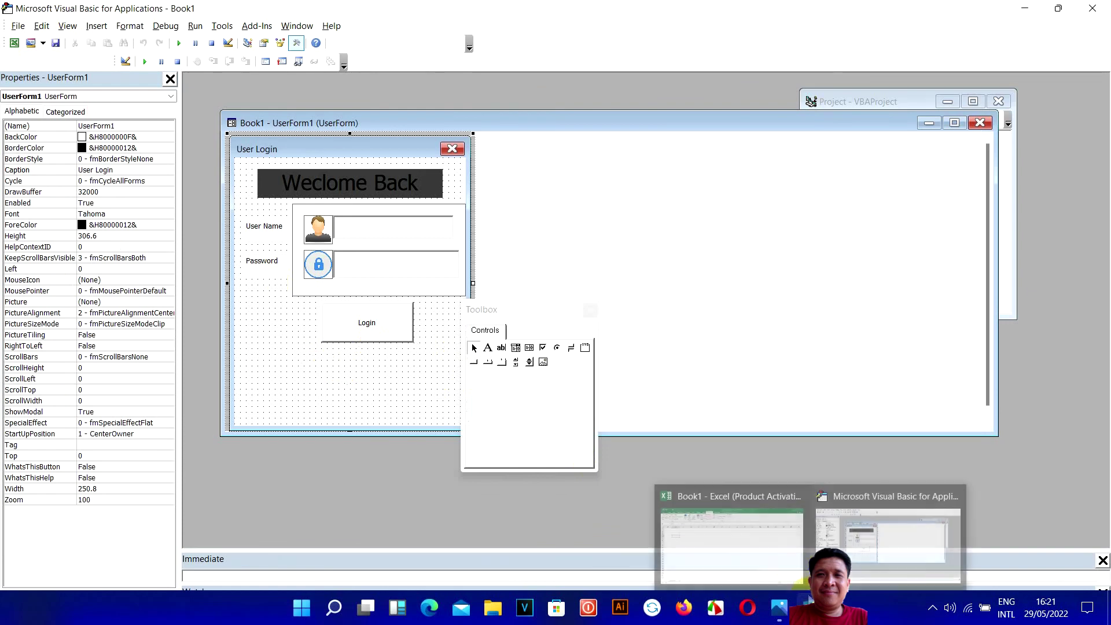
click(811, 599)
Check the finished login-form screenshot in Photos, then go back to the User Login form design
click(779, 608)
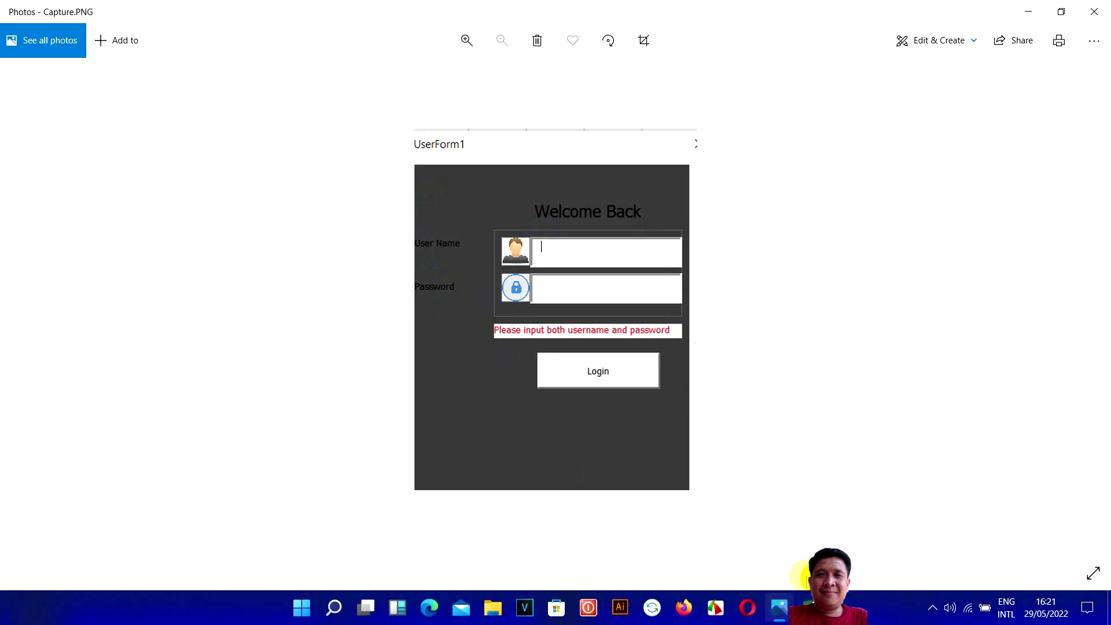
mouse_move(779, 607)
click(869, 550)
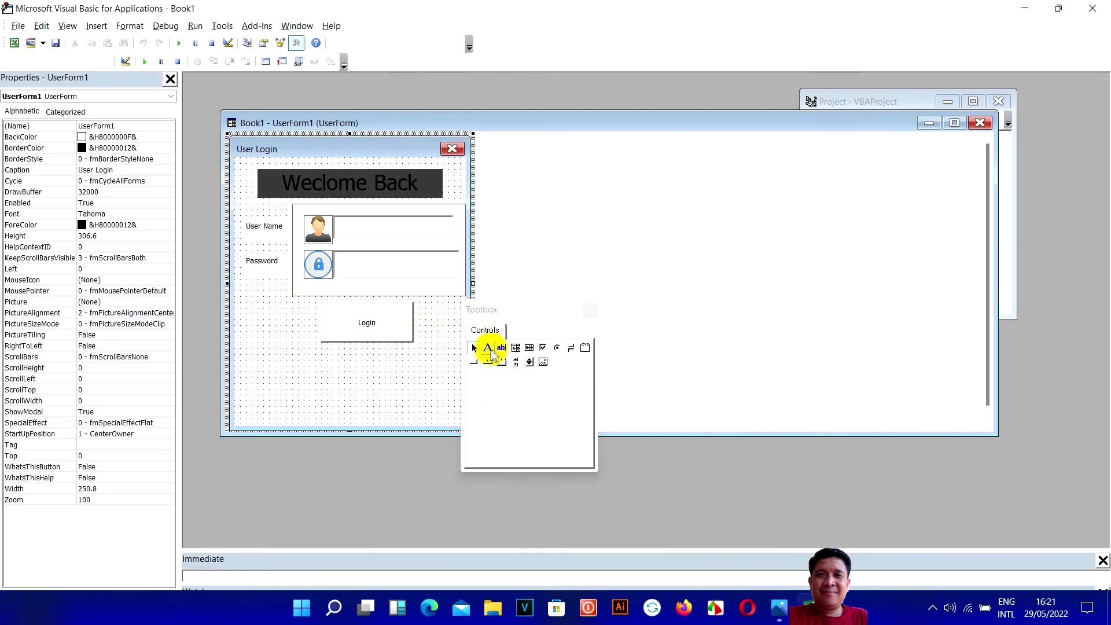
Draw a label spanning the whole form and set its BackColor to dark grey from the Palette
click(488, 348)
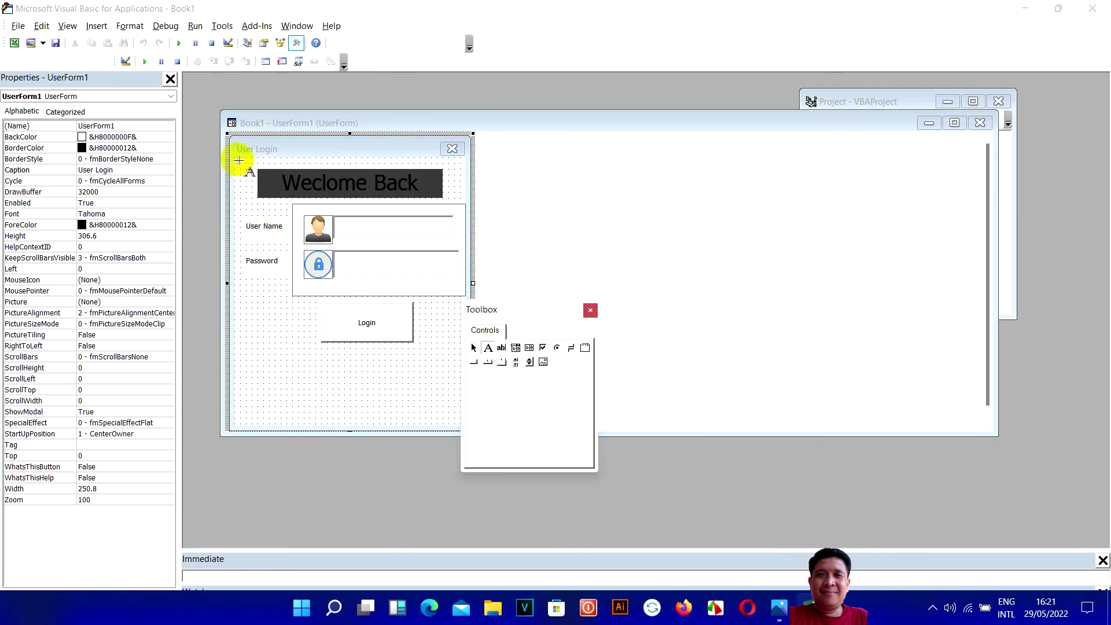
drag(238, 160, 454, 418)
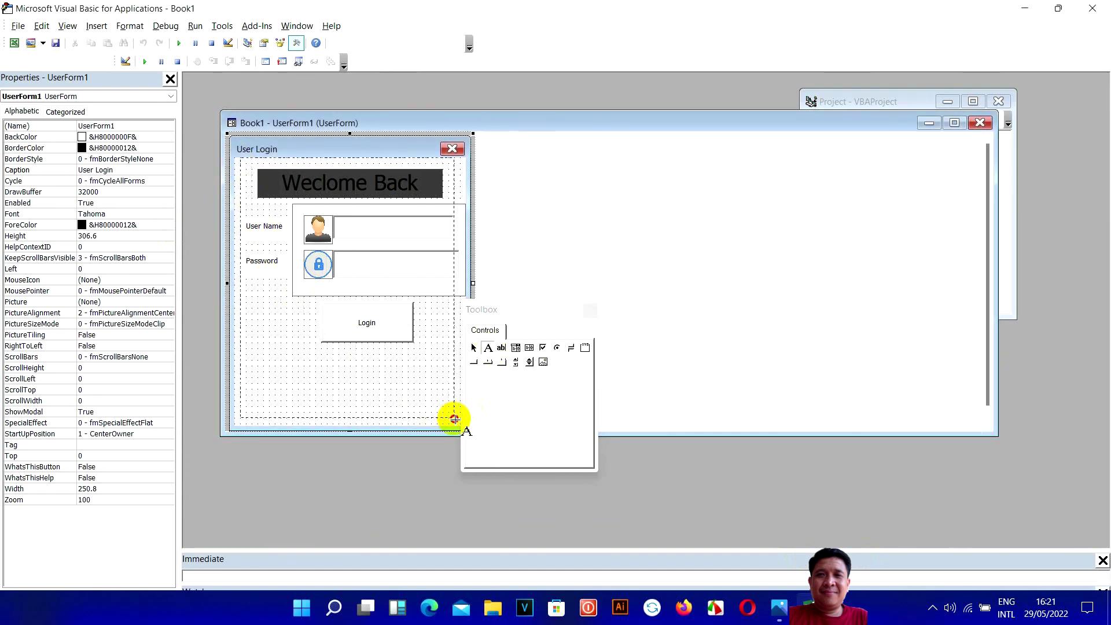
drag(470, 420, 464, 421)
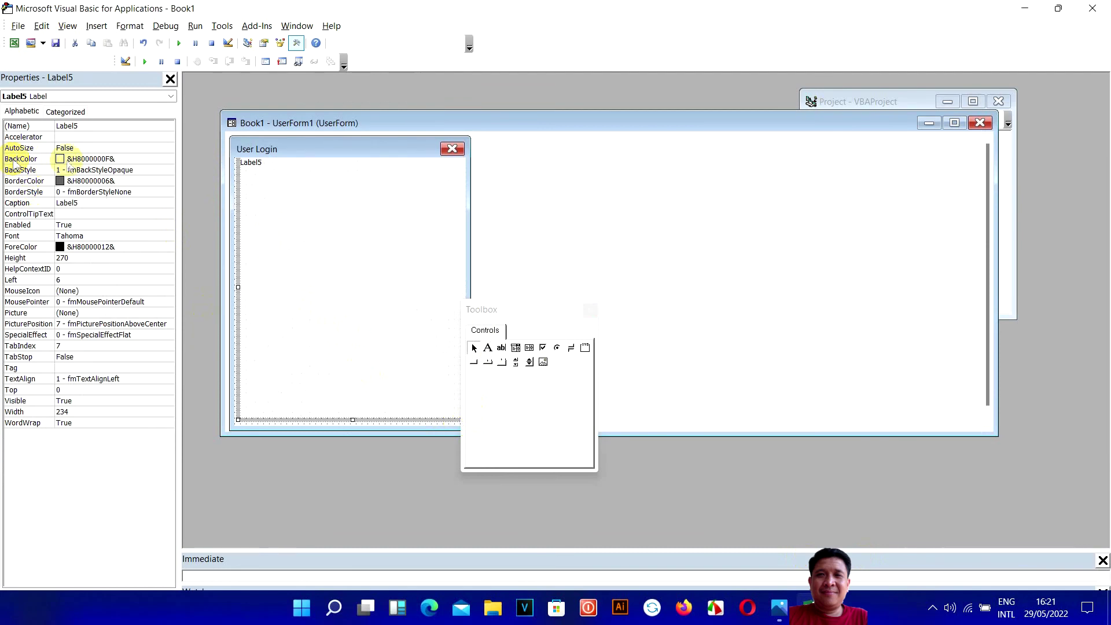
click(137, 159)
click(168, 159)
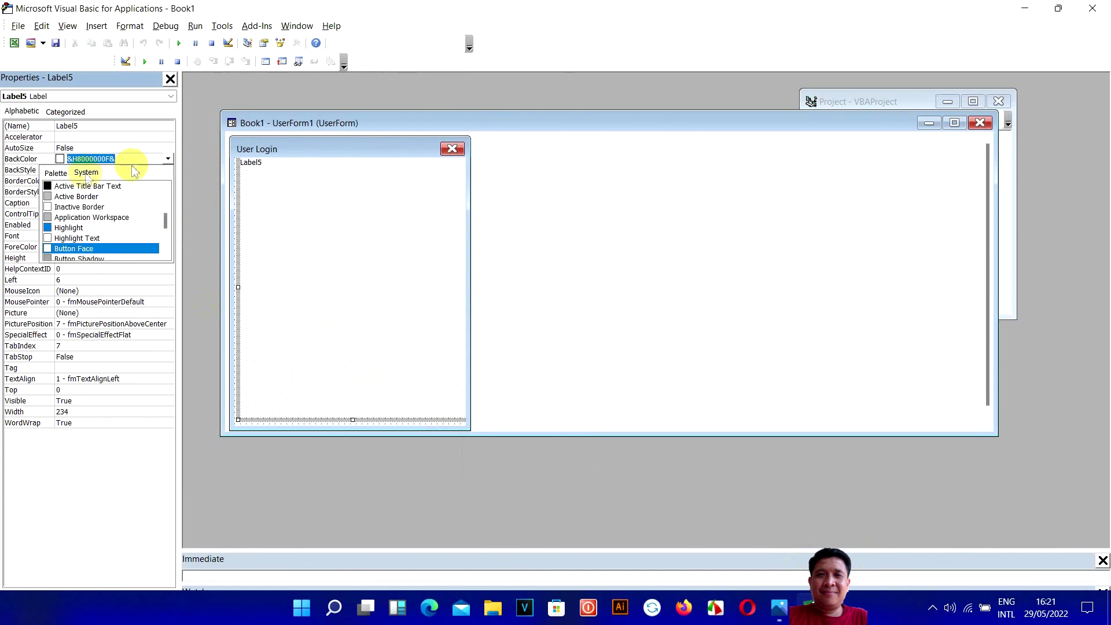
click(56, 173)
click(49, 226)
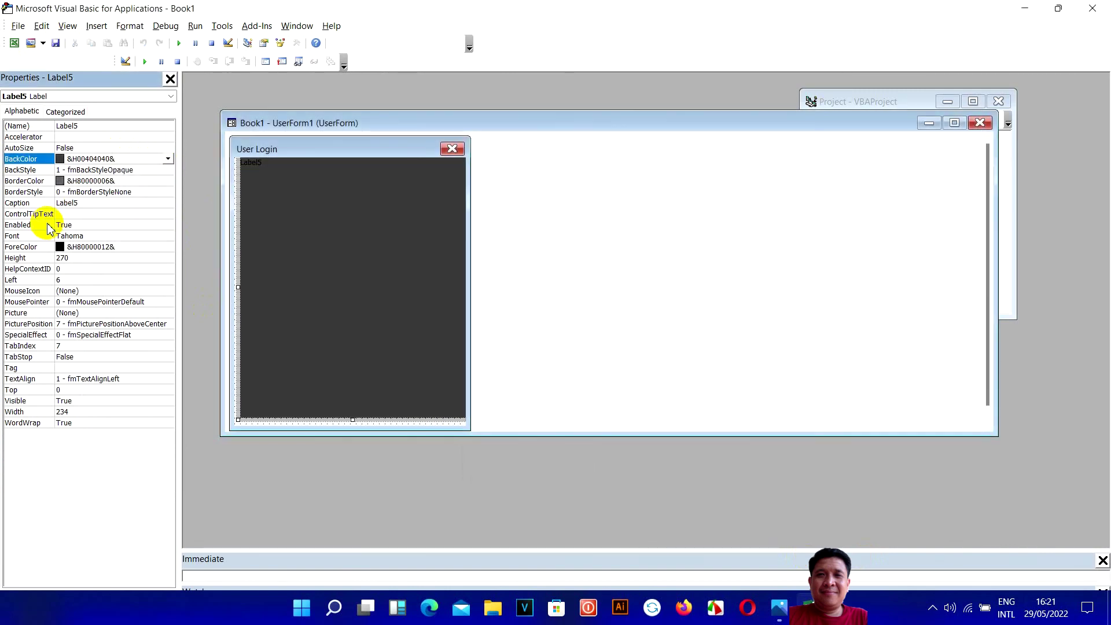
Send the dark grey label backward repeatedly until it sits behind every other control
right_click(335, 419)
click(365, 411)
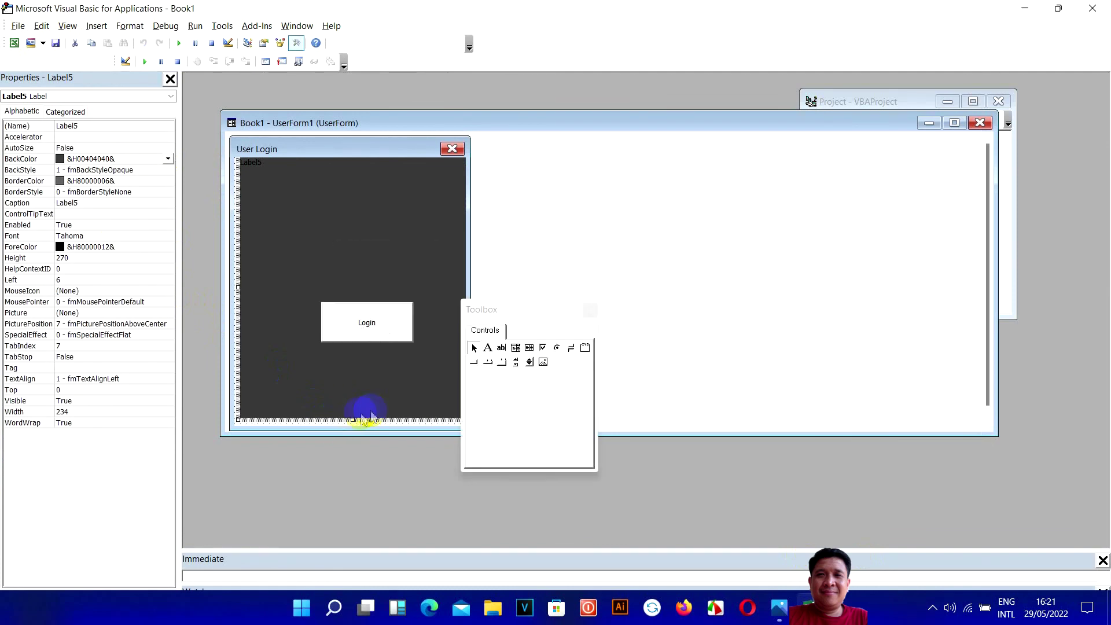
right_click(327, 424)
click(347, 411)
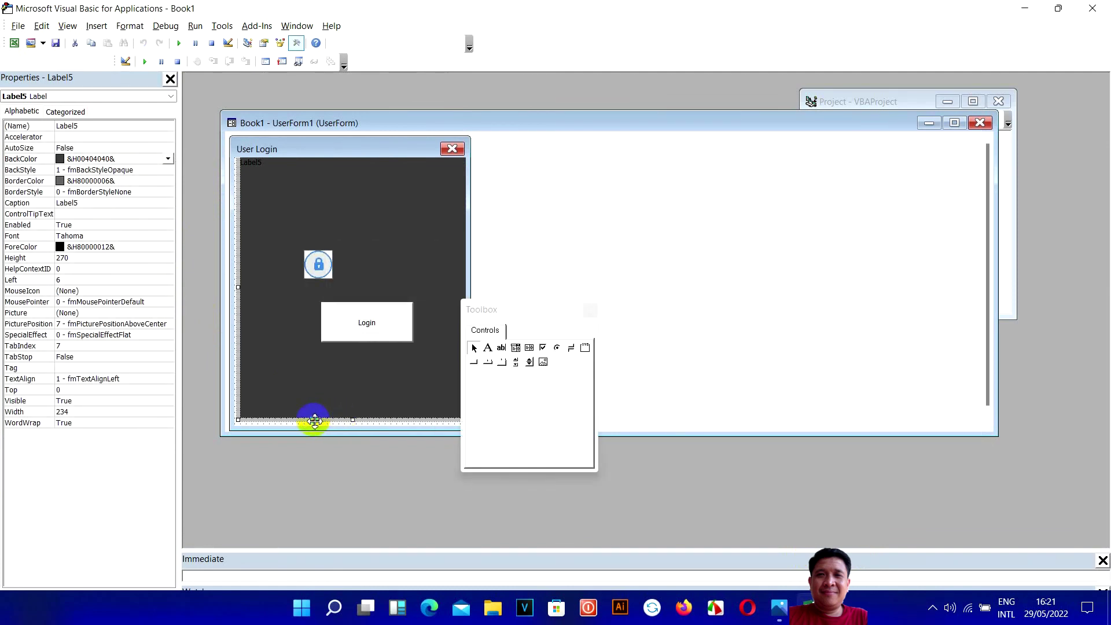
right_click(314, 424)
click(327, 411)
right_click(330, 419)
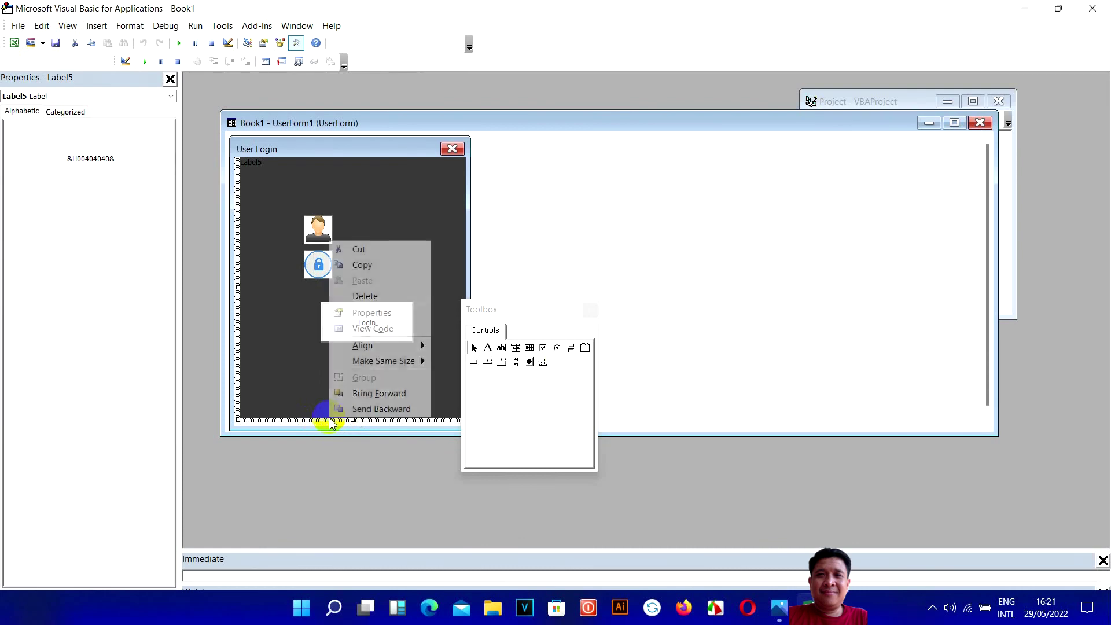
click(358, 412)
right_click(327, 422)
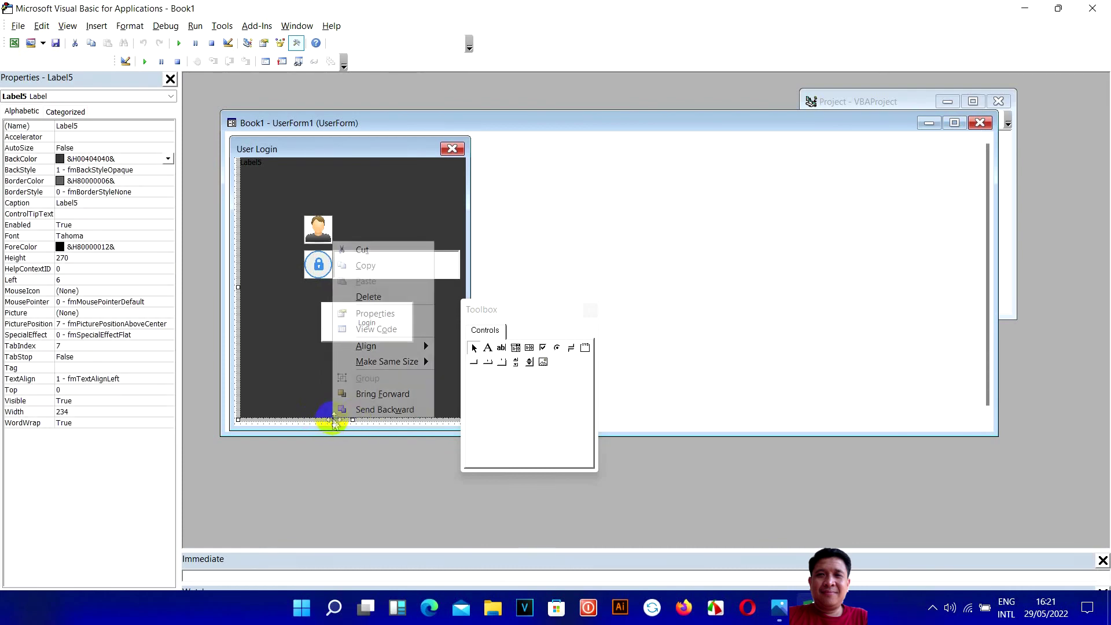
click(363, 412)
right_click(337, 420)
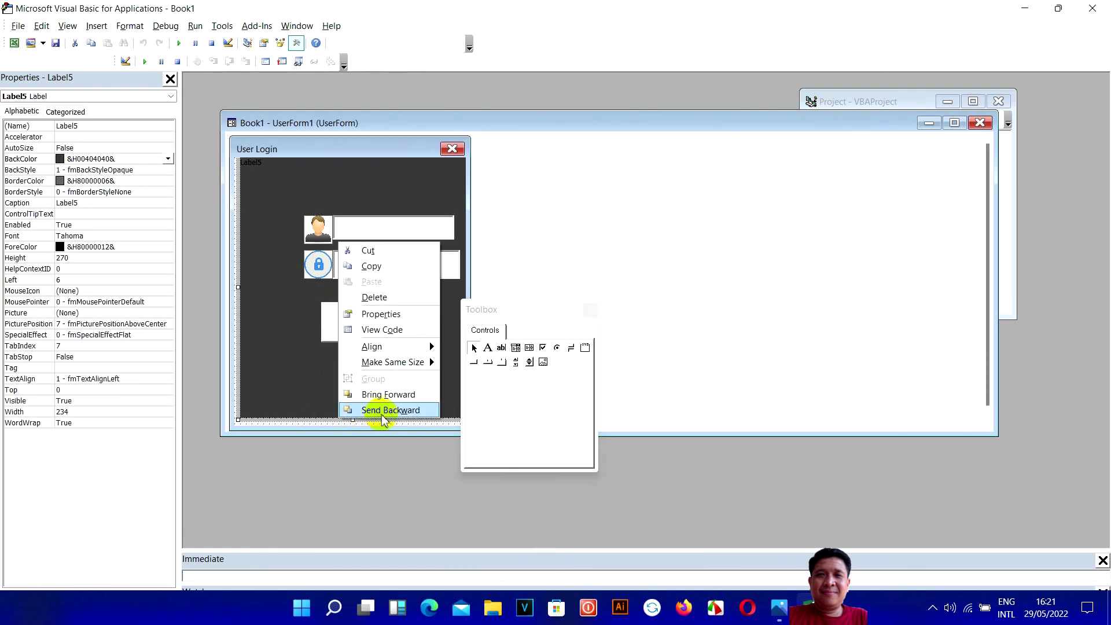
click(375, 411)
right_click(319, 418)
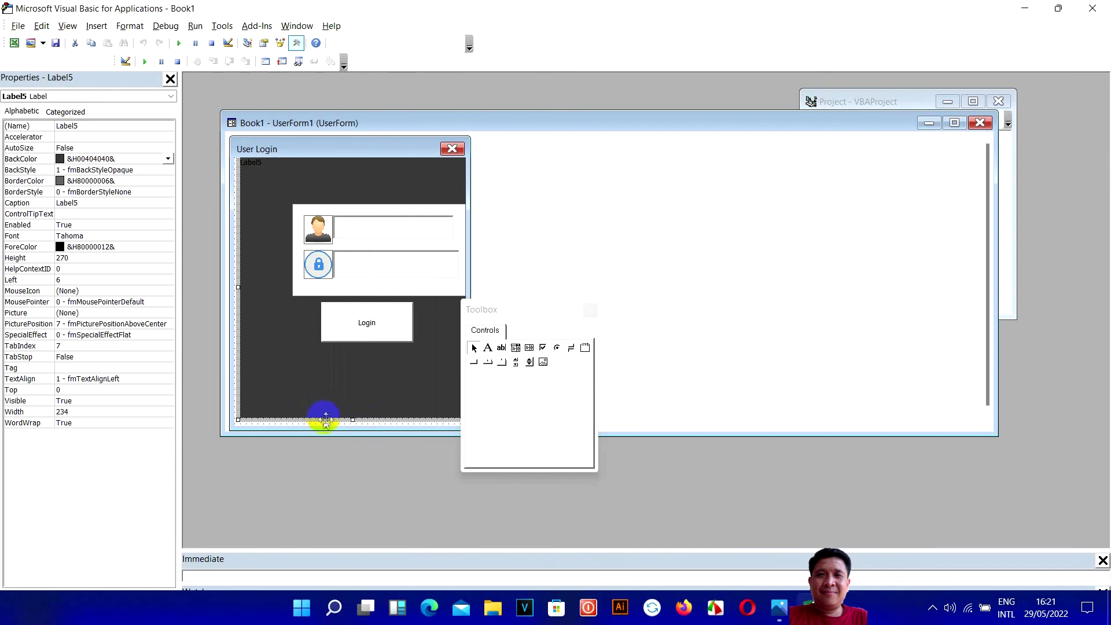
click(377, 413)
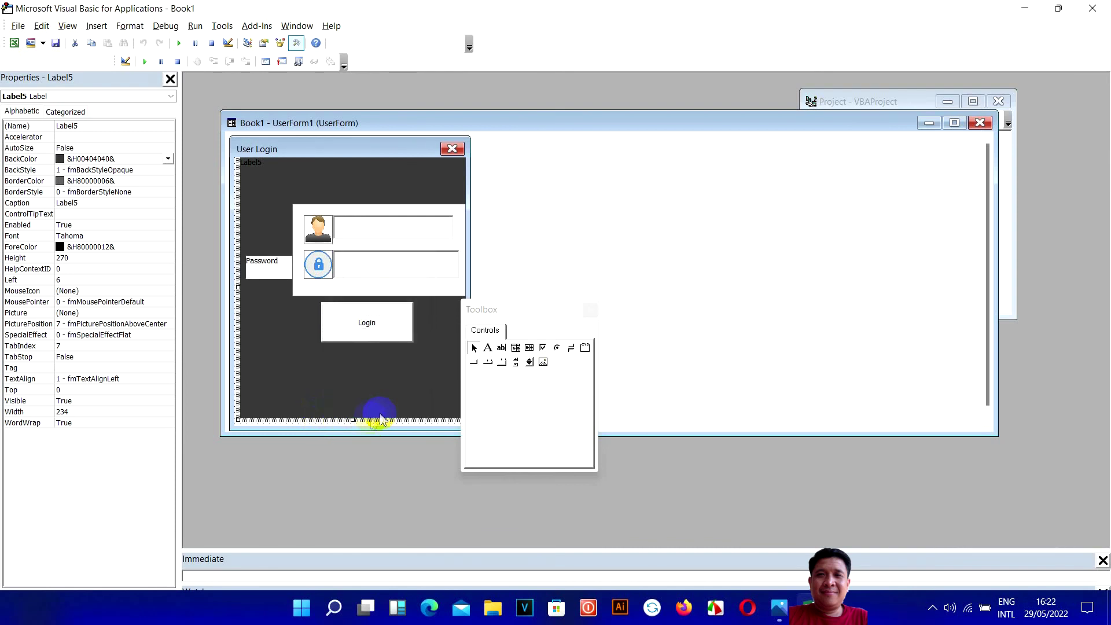
right_click(328, 423)
click(374, 413)
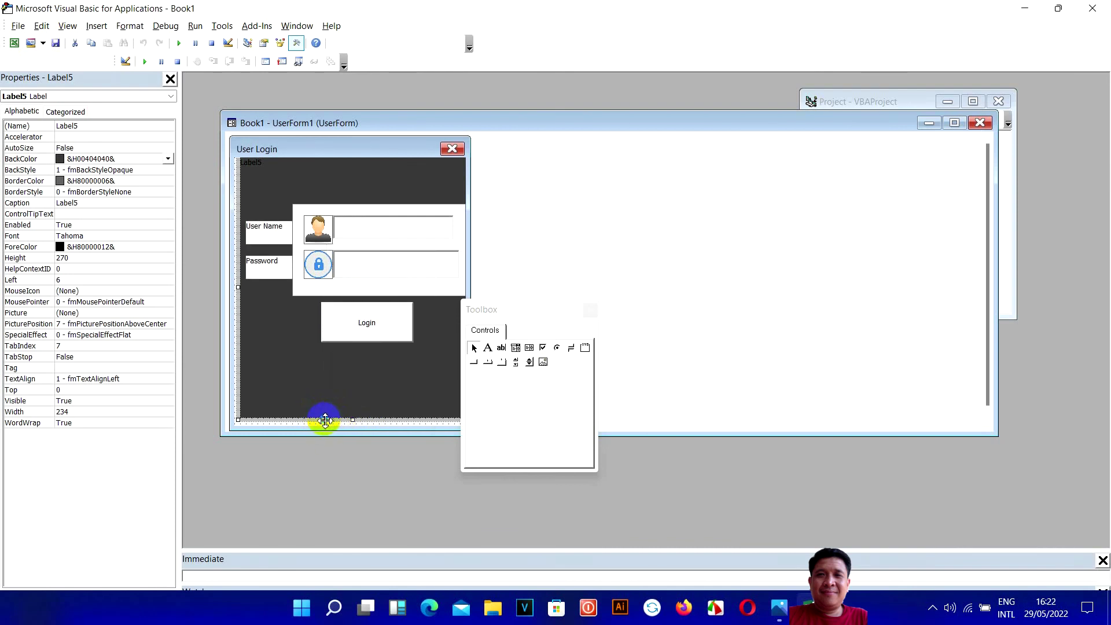
right_click(325, 421)
click(367, 413)
Nudge the Weclome Back heading right, blank Label5's caption, and stretch it to 240 by 276
click(352, 184)
drag(363, 189, 380, 189)
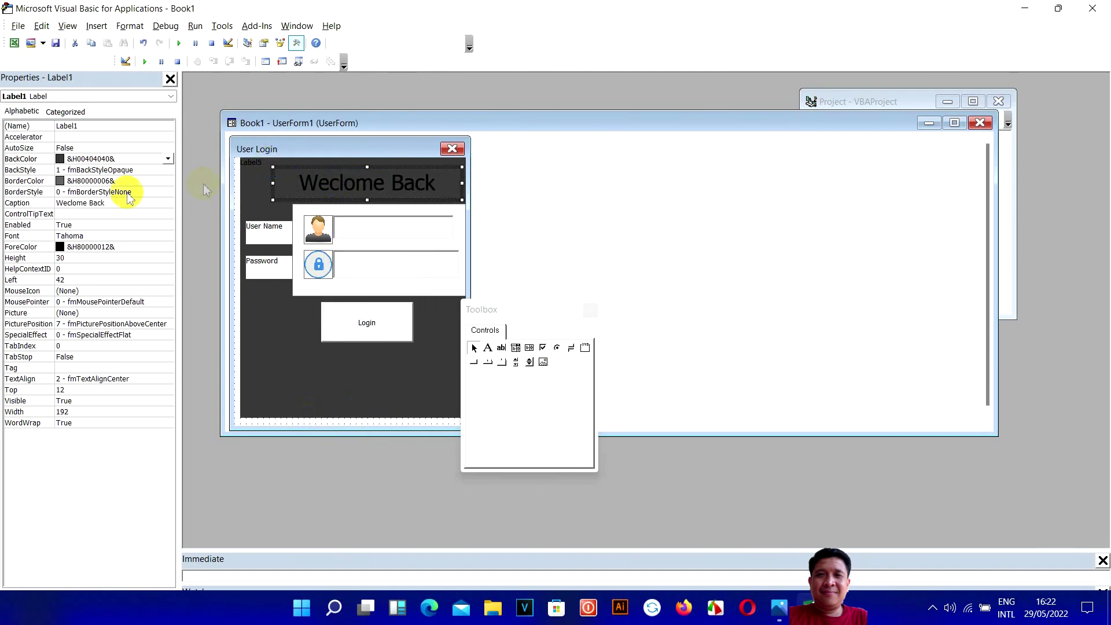
click(241, 184)
click(80, 204)
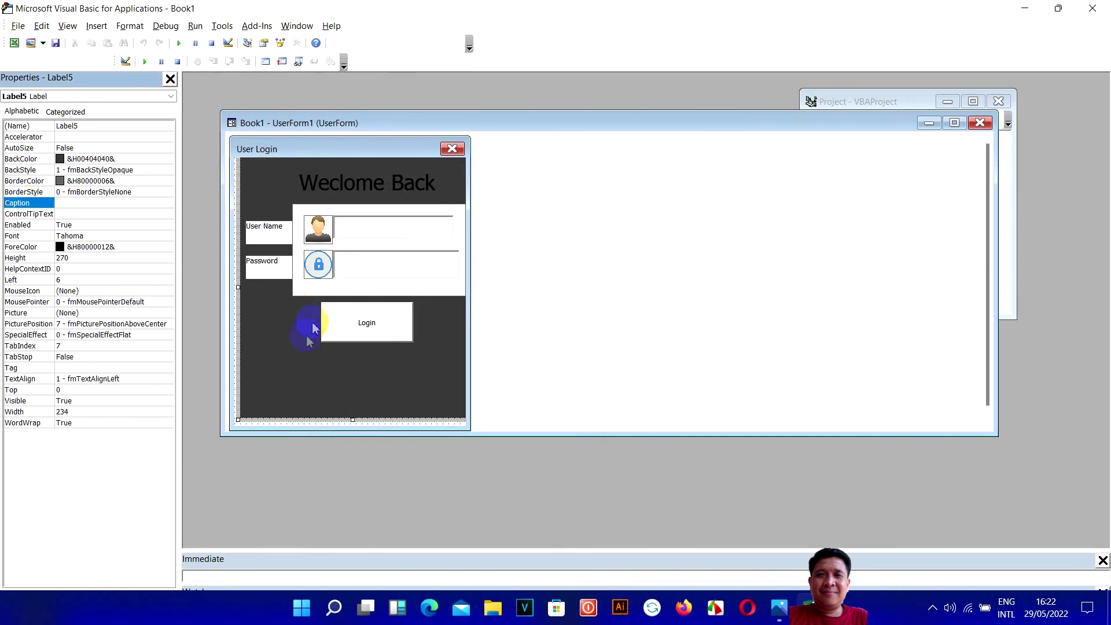
click(278, 360)
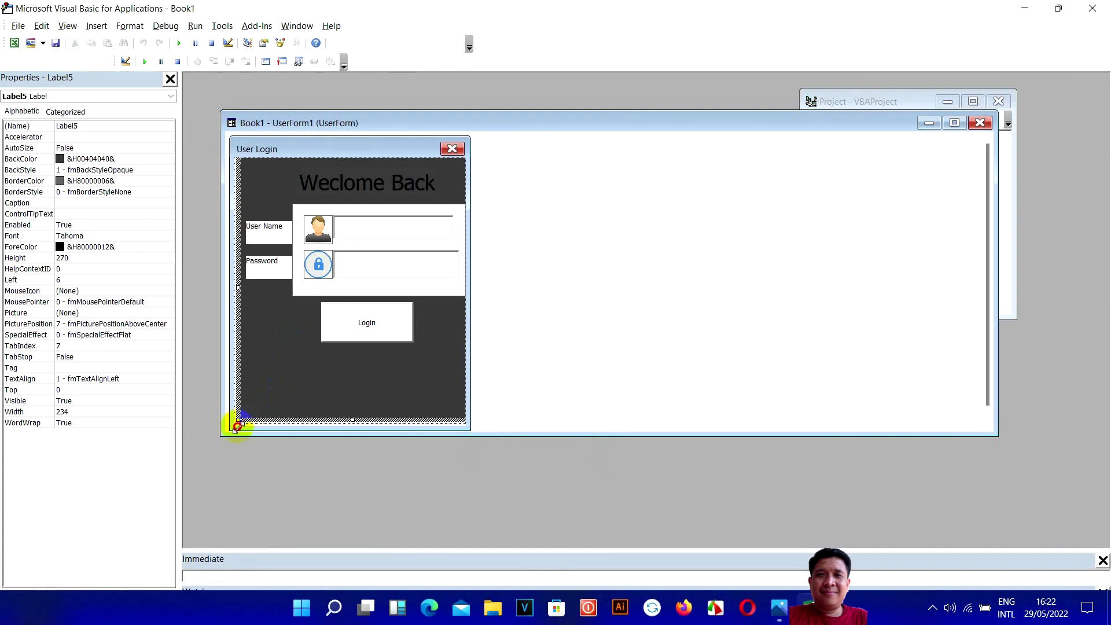
drag(234, 428, 236, 422)
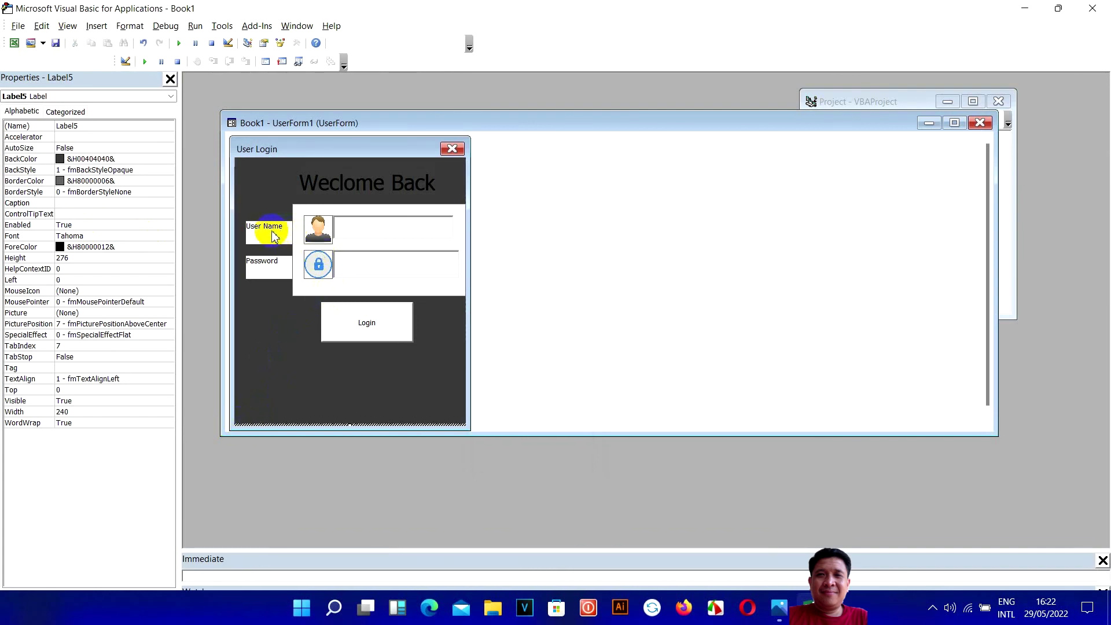
Select the white panel behind the text boxes and bring up its BackColor Palette
click(280, 234)
click(308, 209)
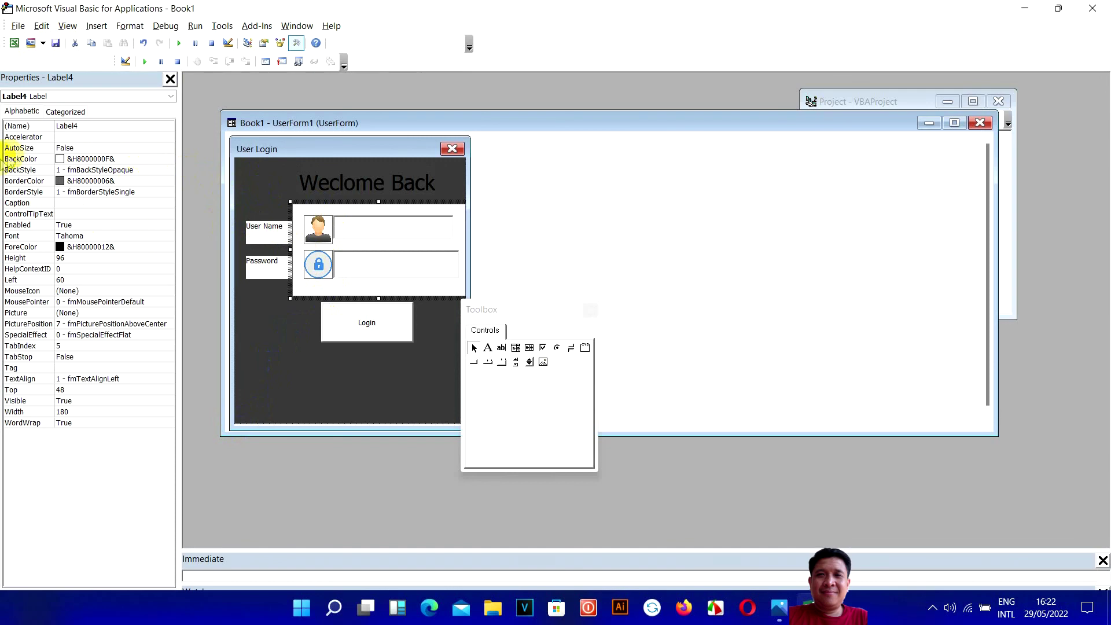
click(169, 158)
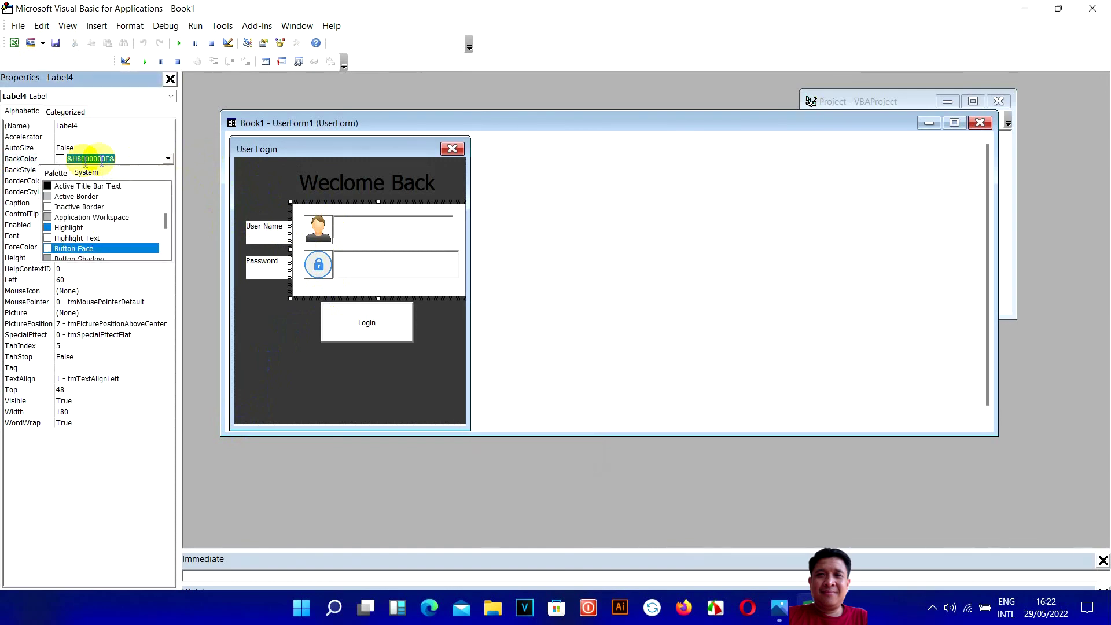
click(56, 173)
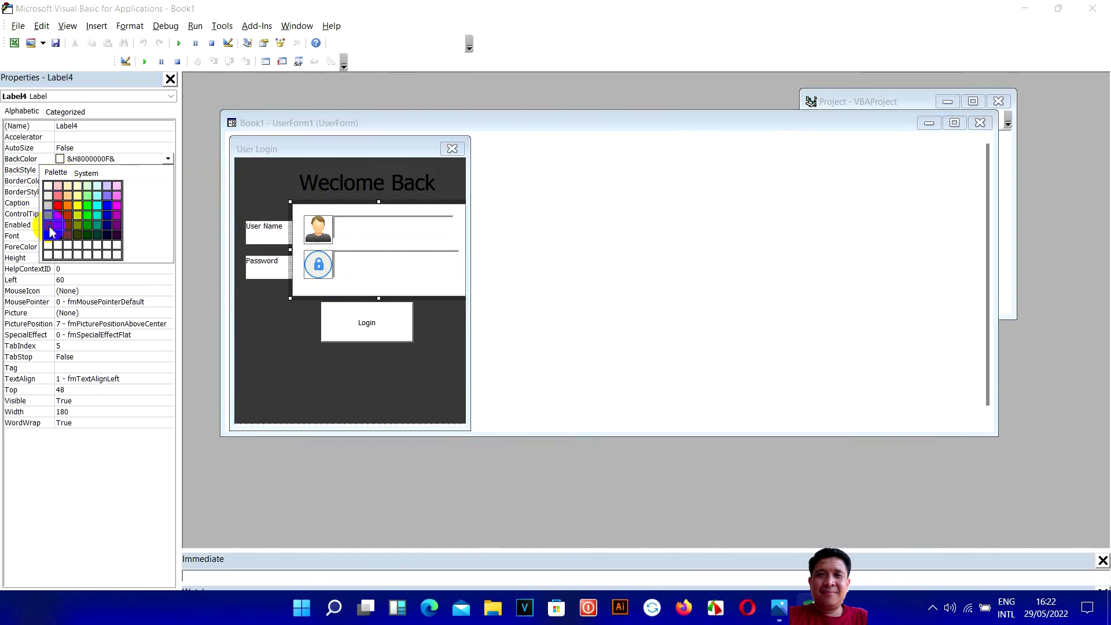
Make the panel and the User Name label background dark grey
click(48, 216)
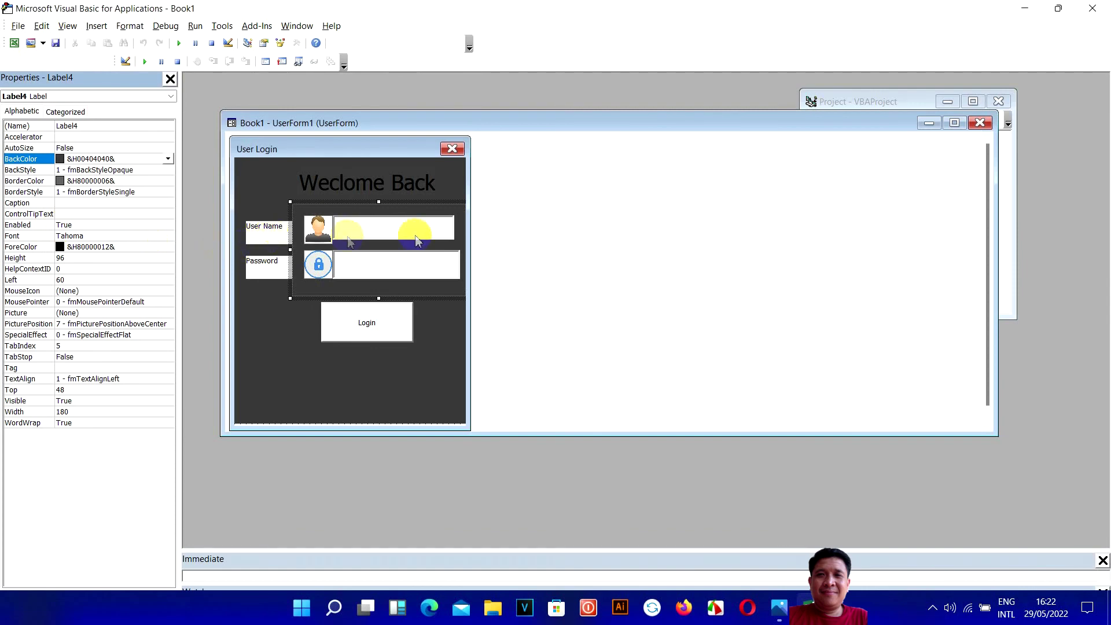
click(443, 228)
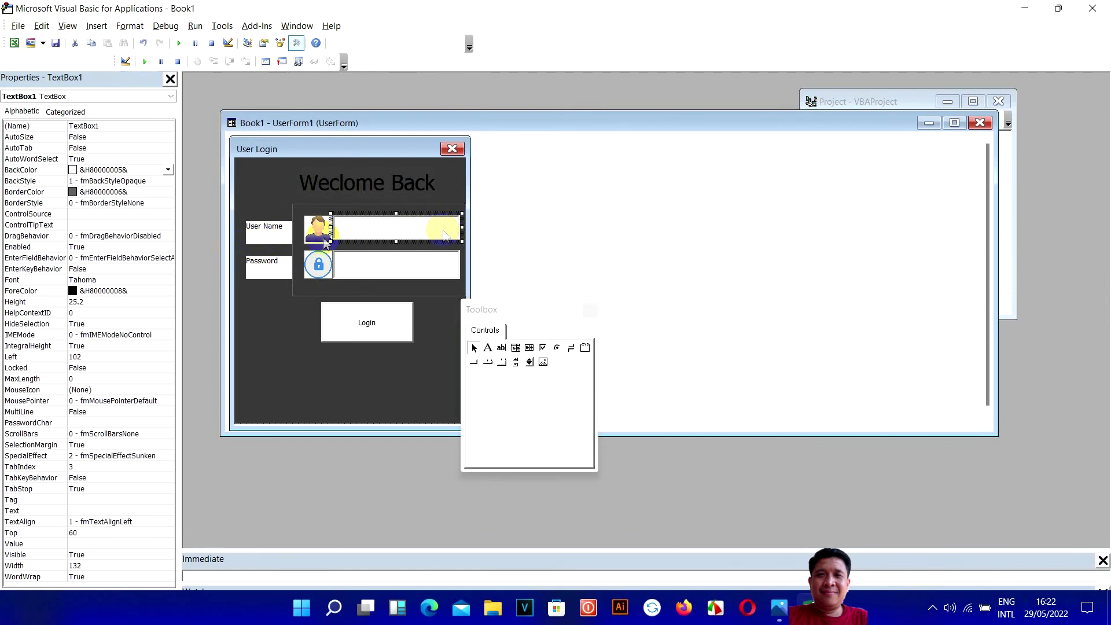
click(265, 231)
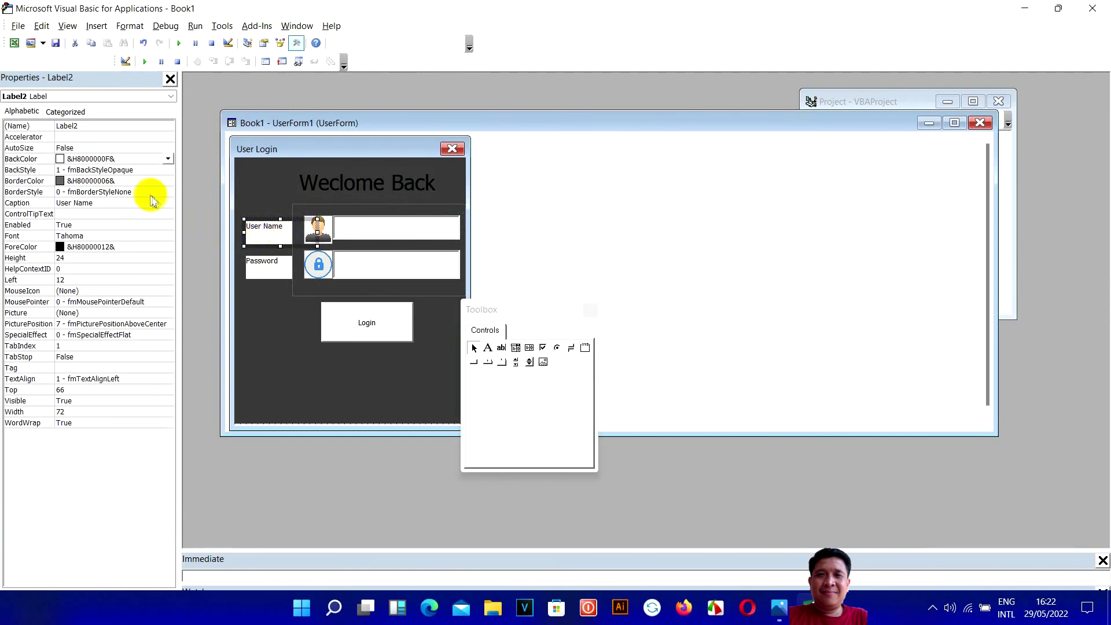
click(169, 160)
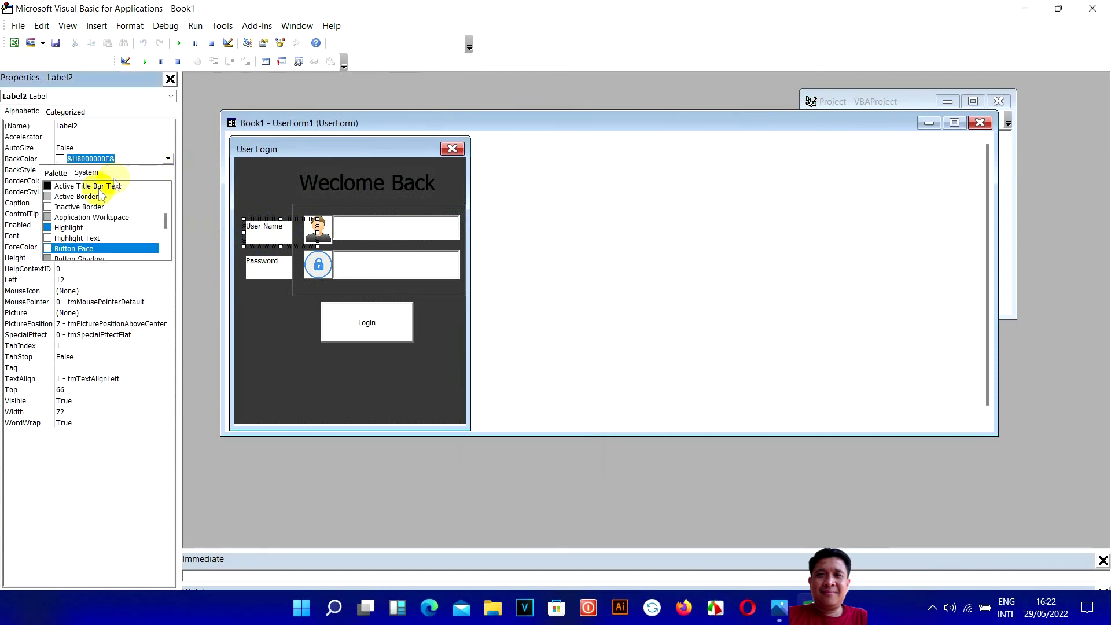
click(56, 173)
click(50, 234)
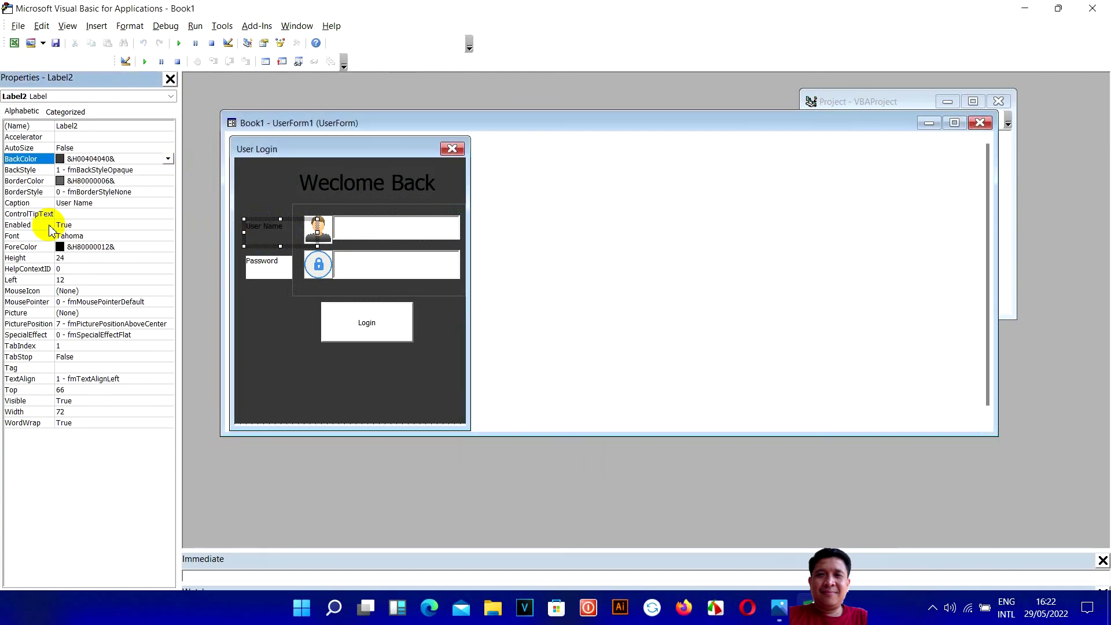
Make the Password label dark grey, then select the labels, icons and panel together
click(264, 269)
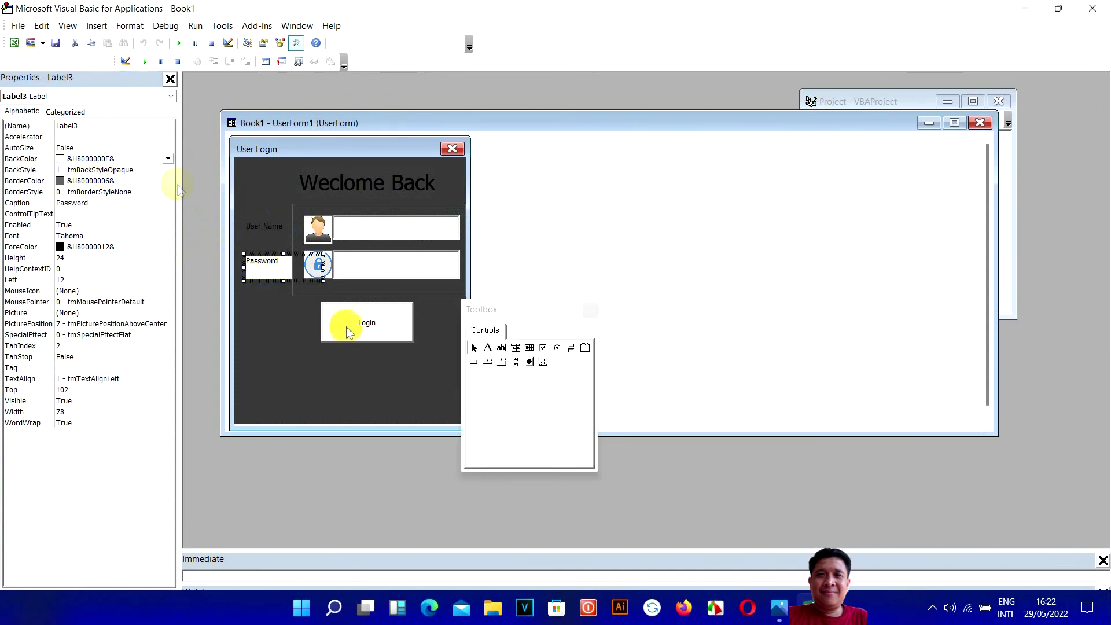
click(169, 159)
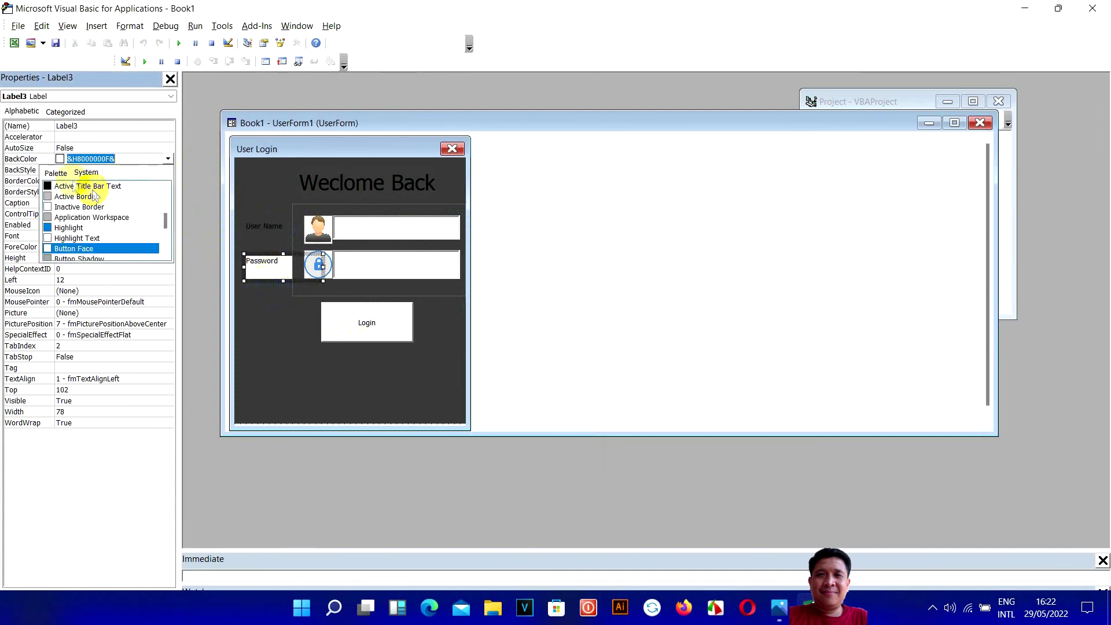
click(56, 172)
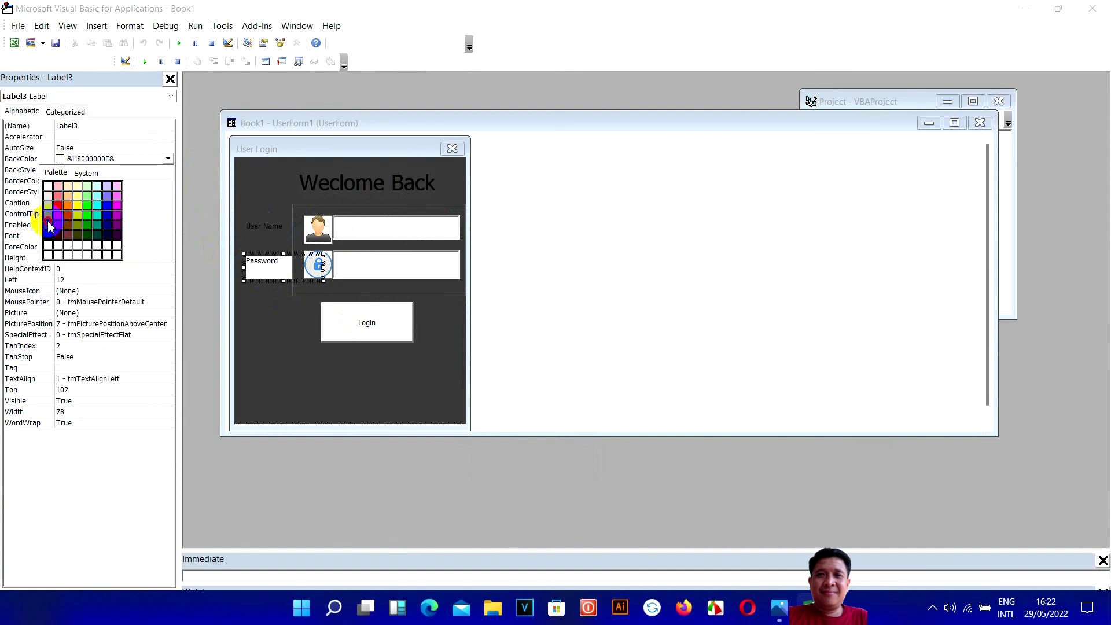
click(48, 215)
click(264, 235)
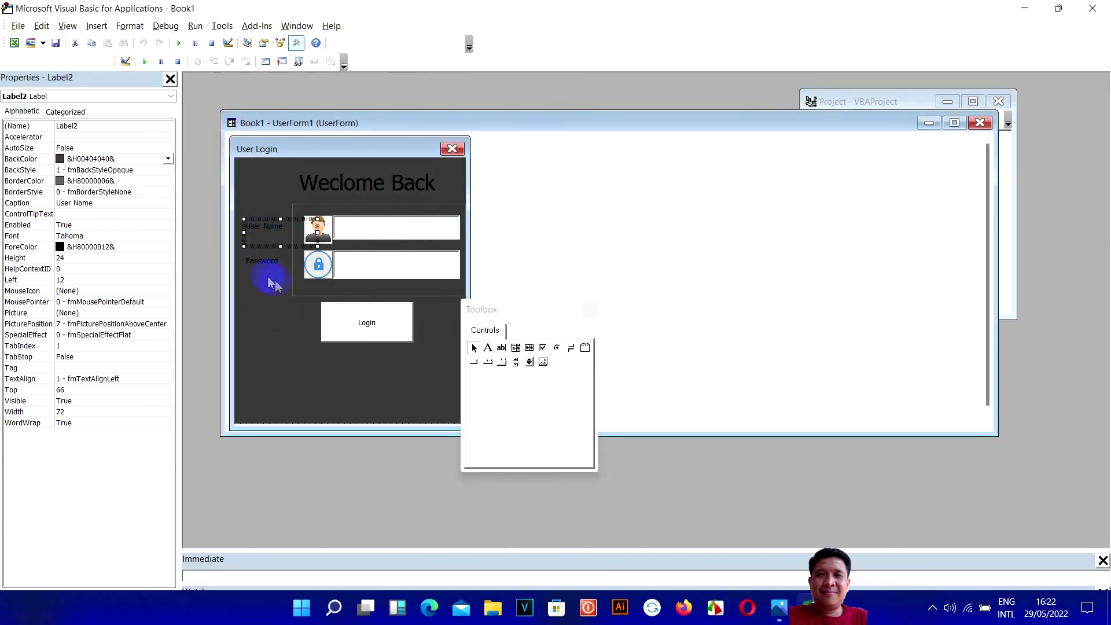
ctrl+click(268, 269)
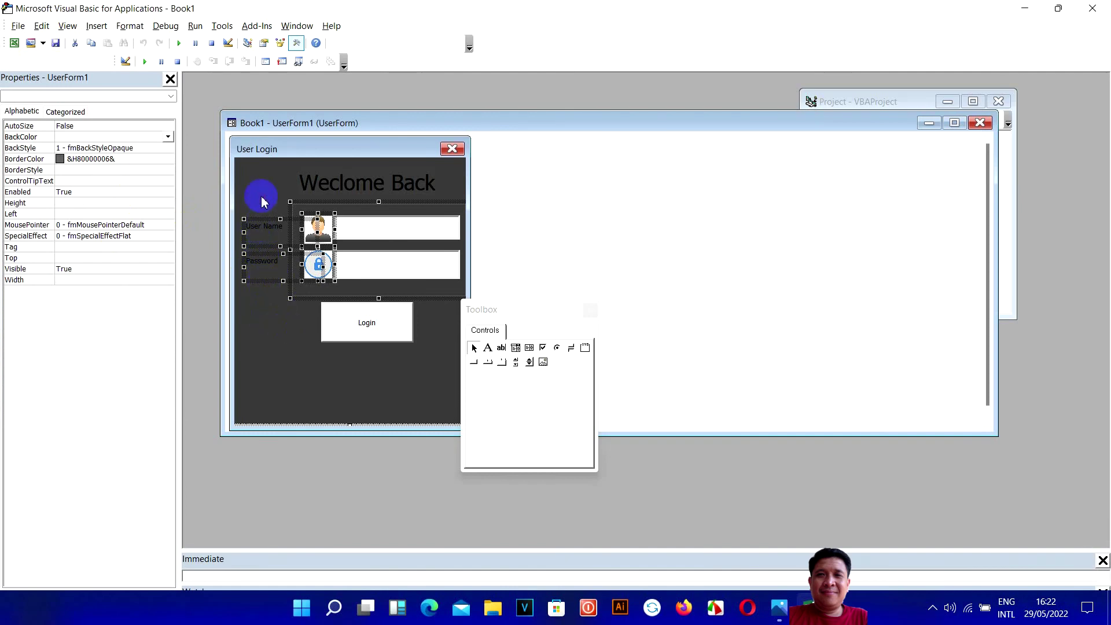
Select only the User Name label and enlarge its font to 12-point Tahoma
click(379, 227)
click(268, 223)
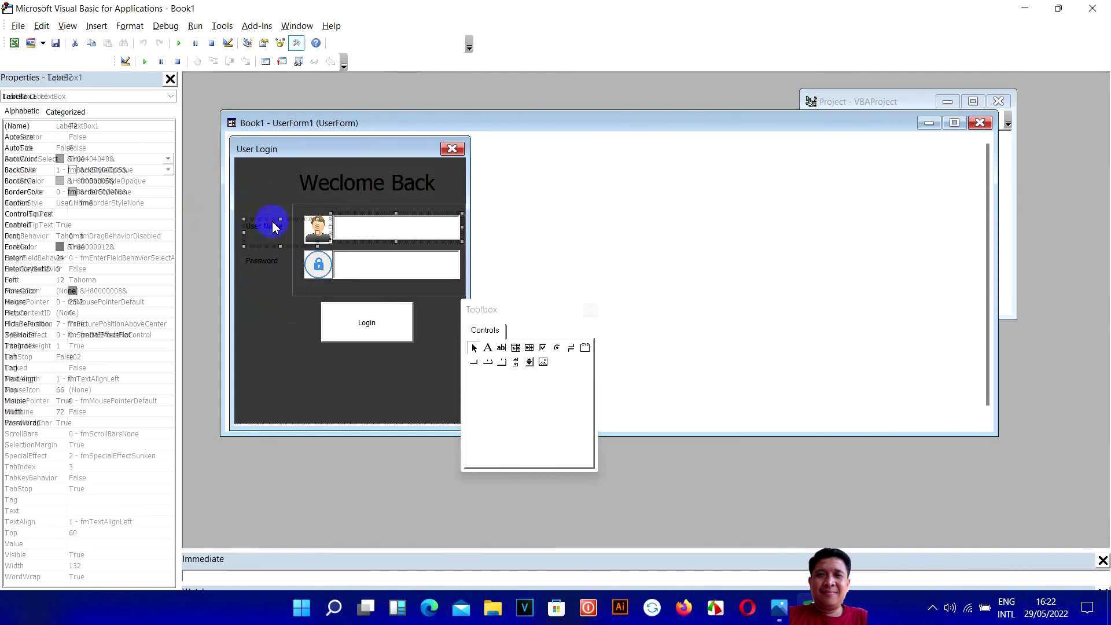
ctrl+click(263, 267)
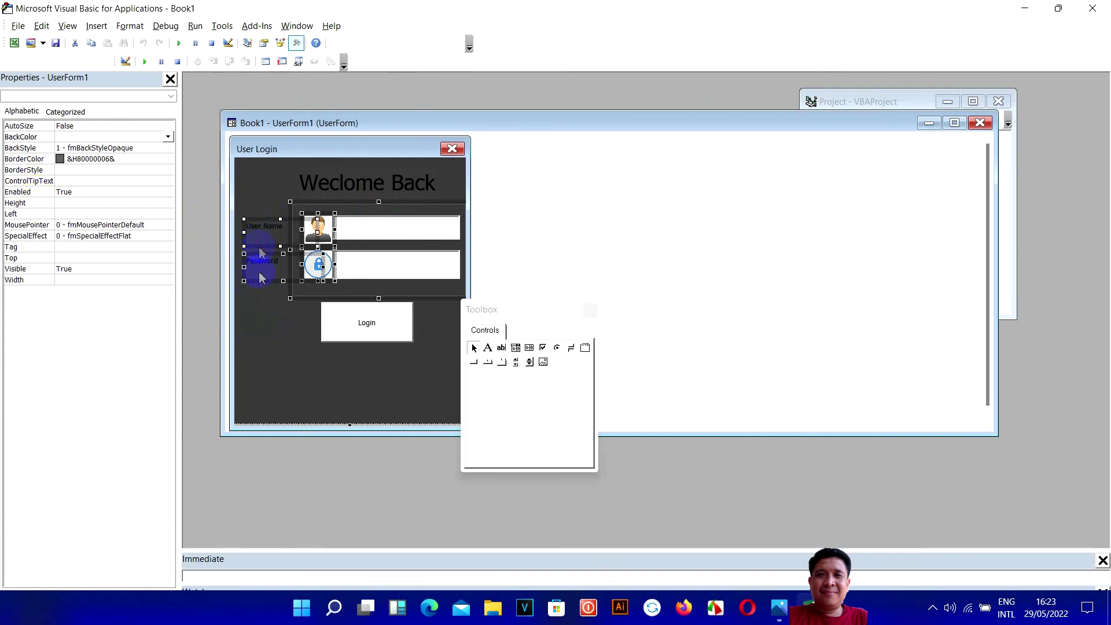
click(360, 185)
click(261, 232)
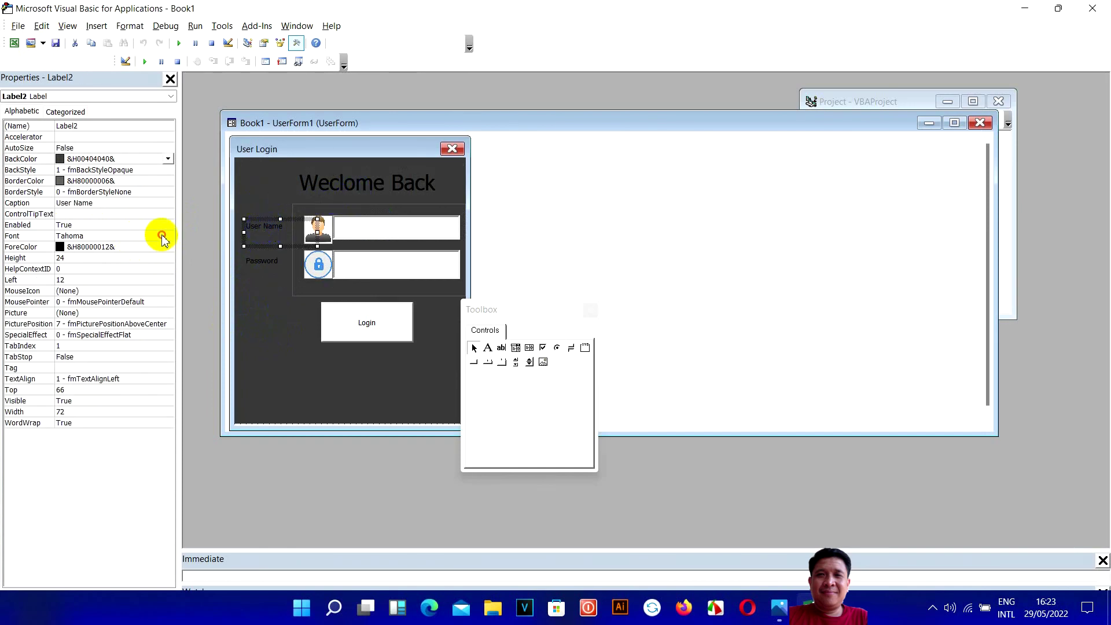
click(159, 235)
double_click(116, 237)
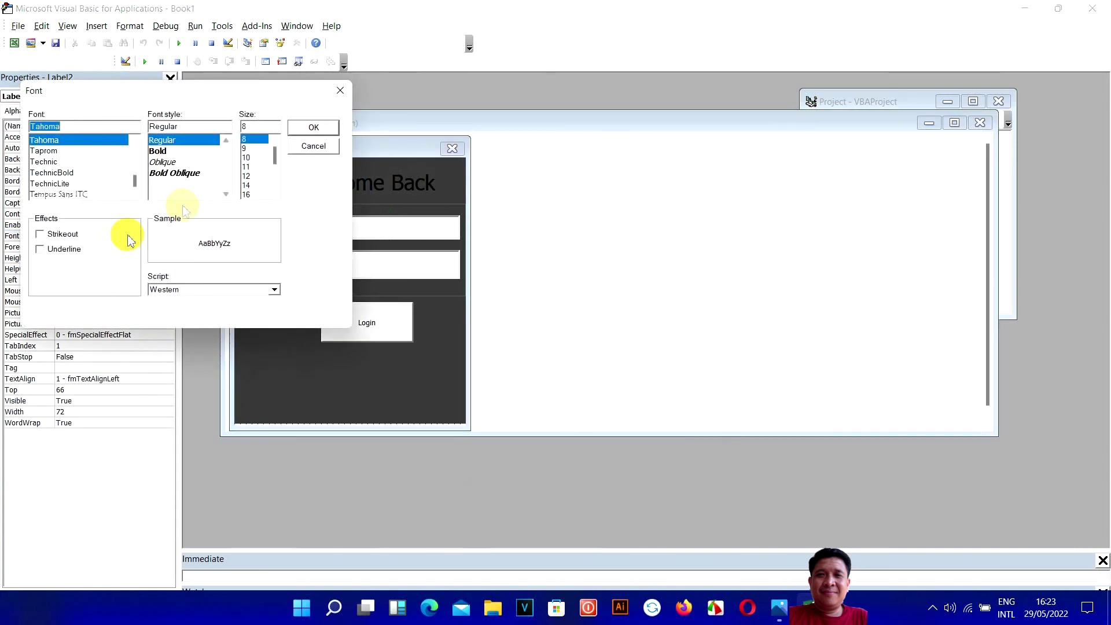
click(246, 185)
click(311, 129)
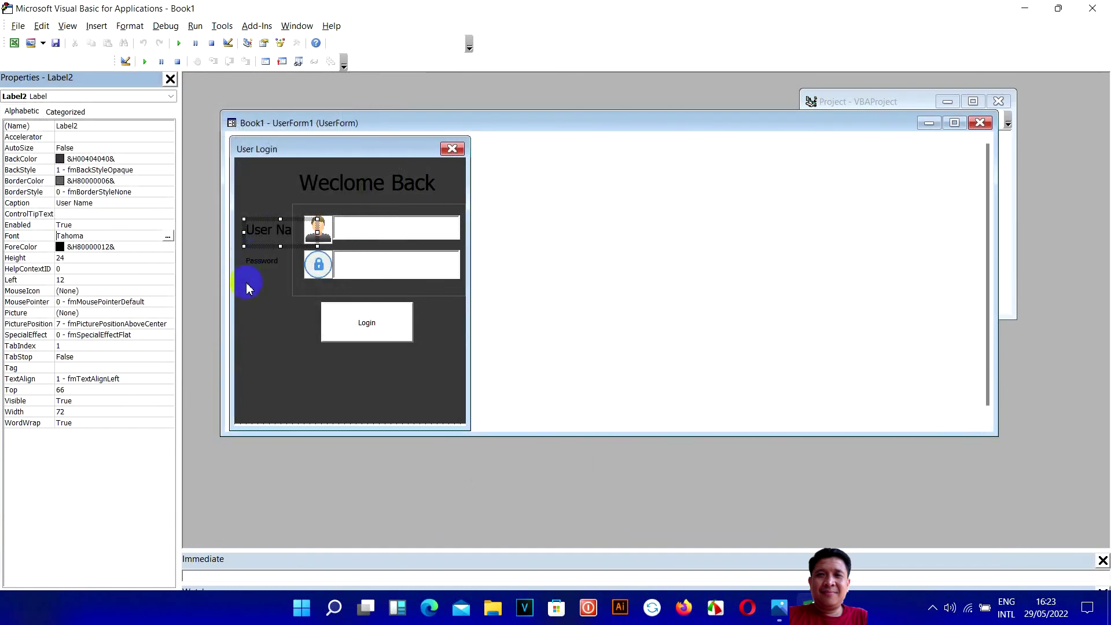
click(166, 237)
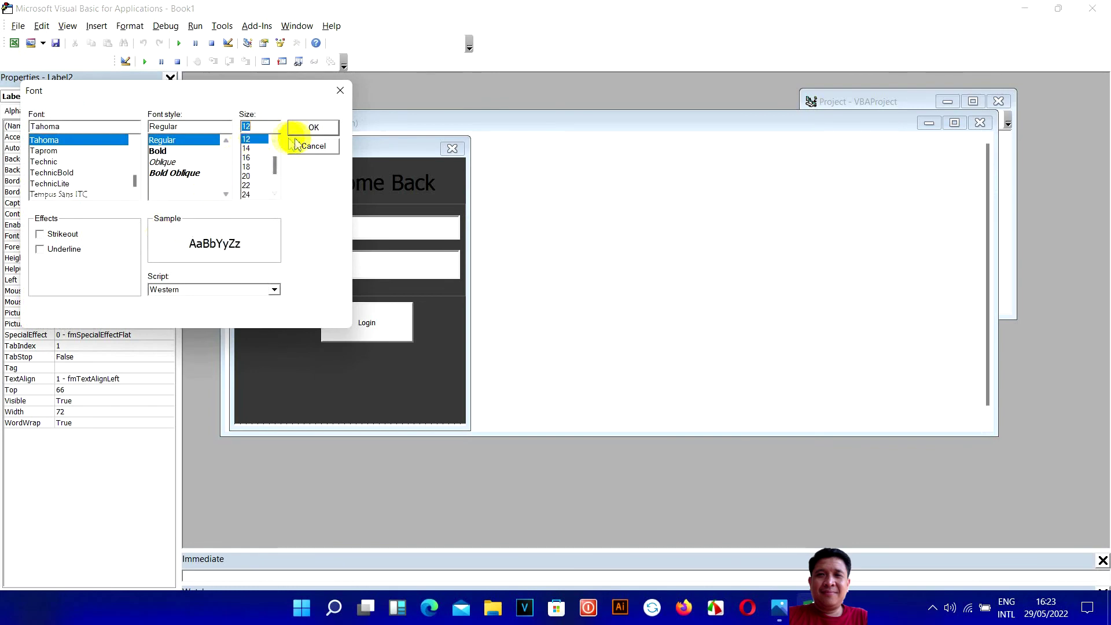
click(314, 128)
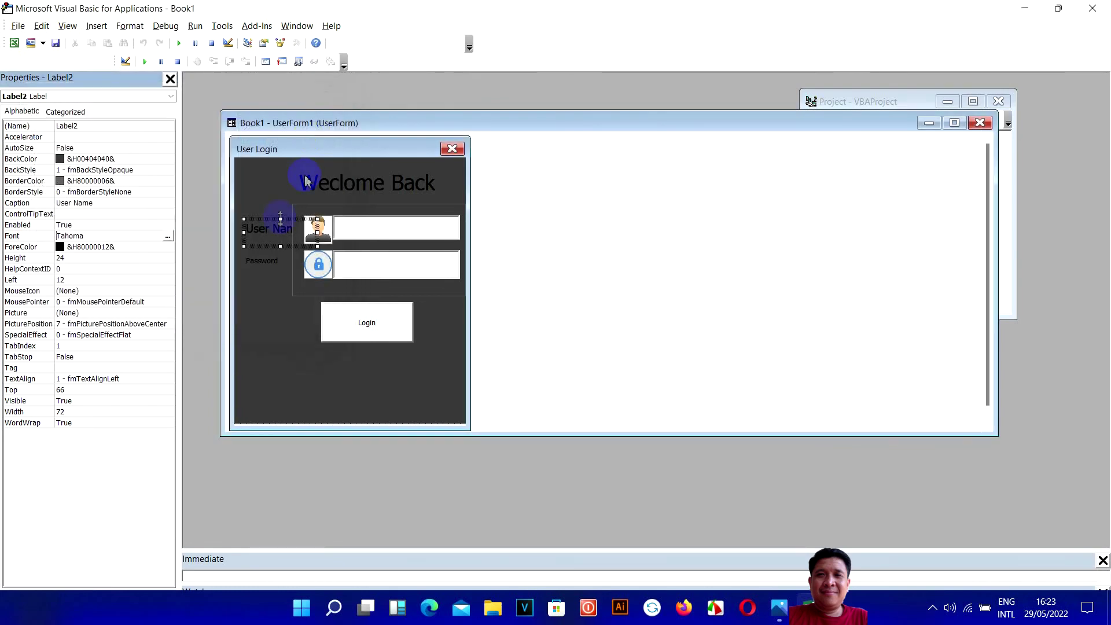
Adjust the User Name label's width to fit the larger text
click(313, 232)
drag(314, 232, 304, 232)
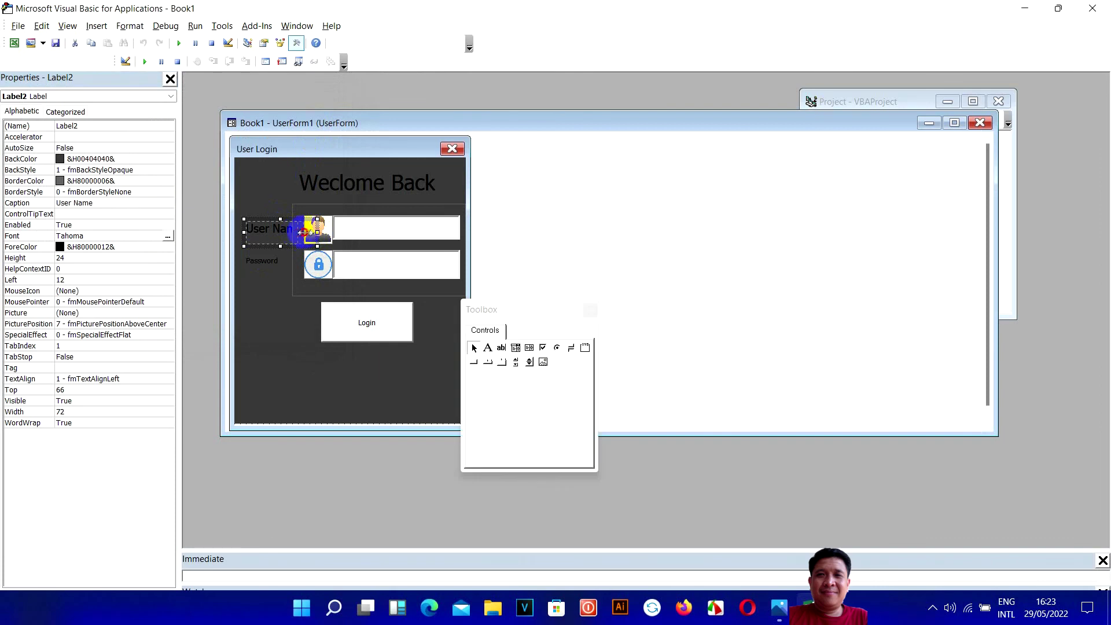
click(380, 228)
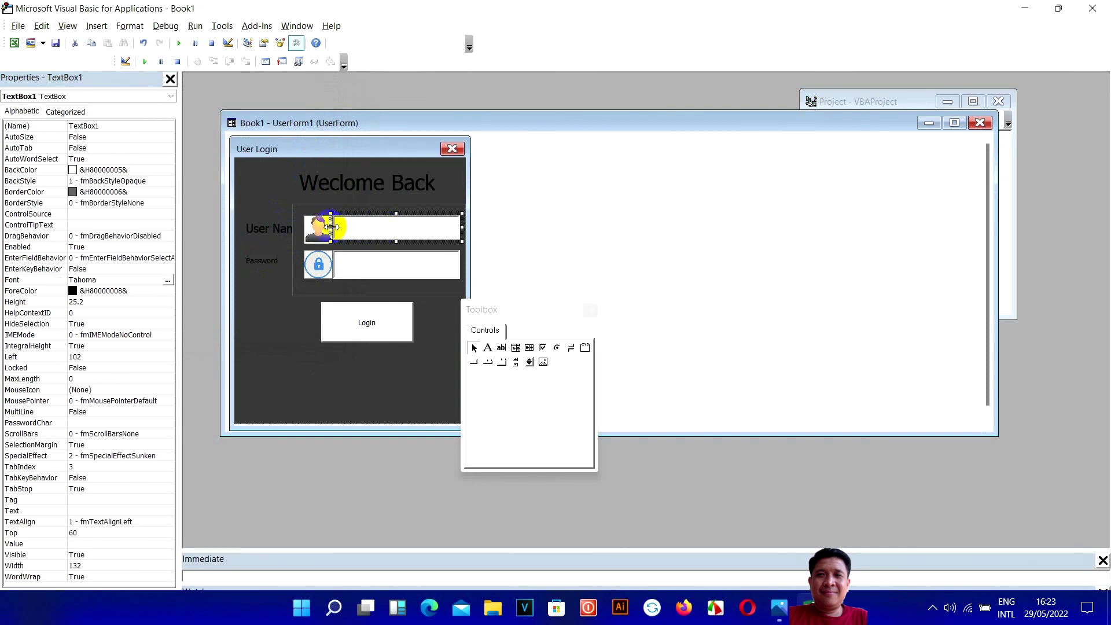
click(331, 231)
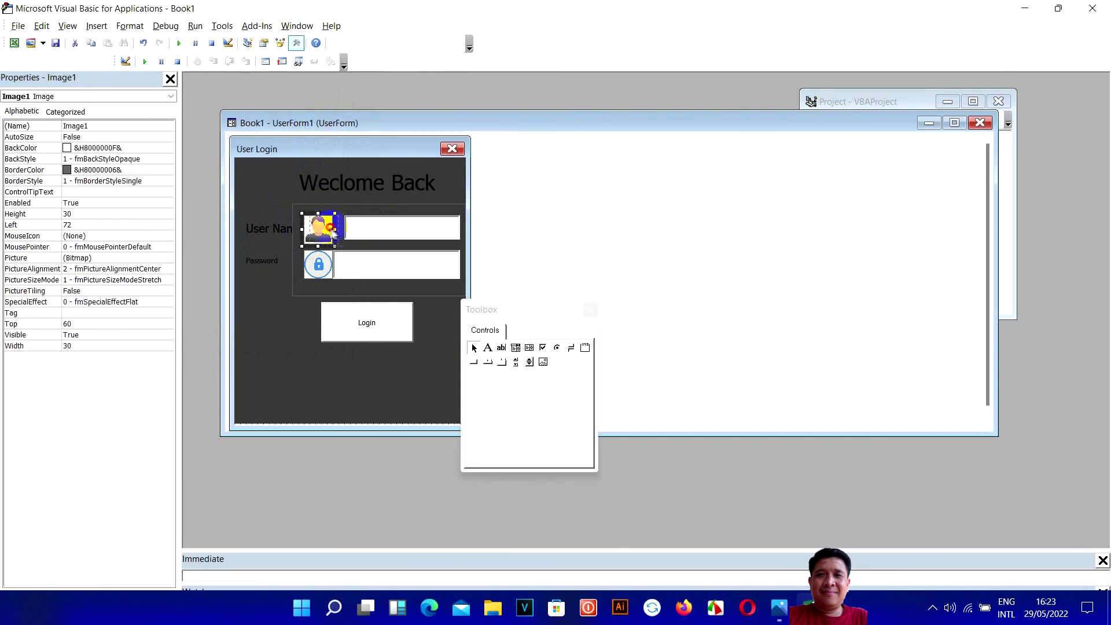
Shrink the input frame from its left edge and narrow the password box from the left
click(289, 231)
click(292, 258)
click(292, 248)
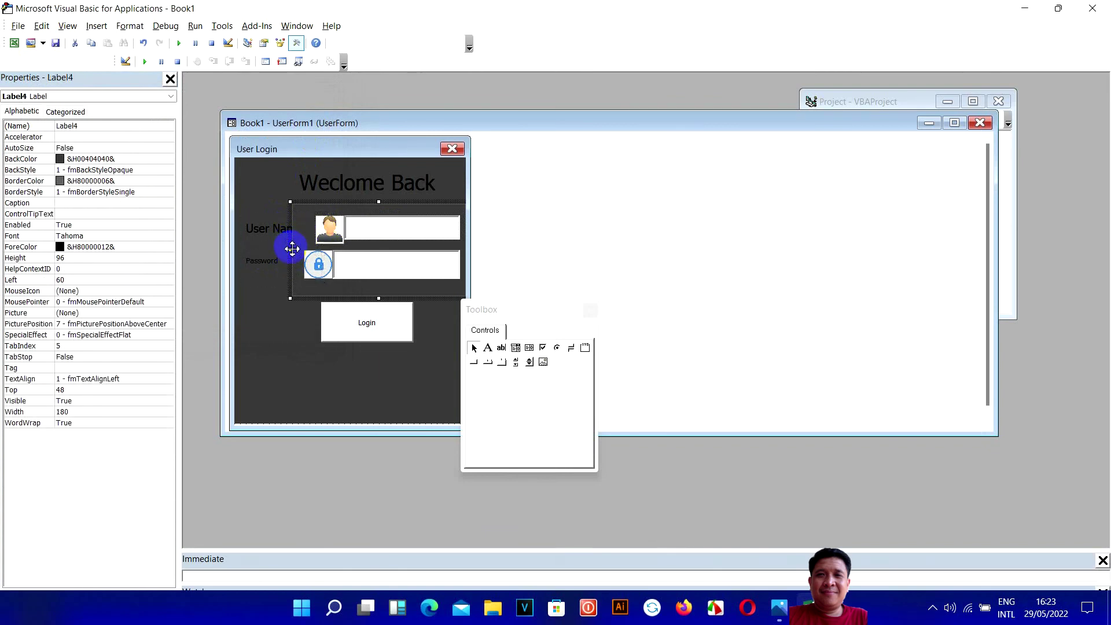
drag(292, 249, 315, 249)
click(319, 263)
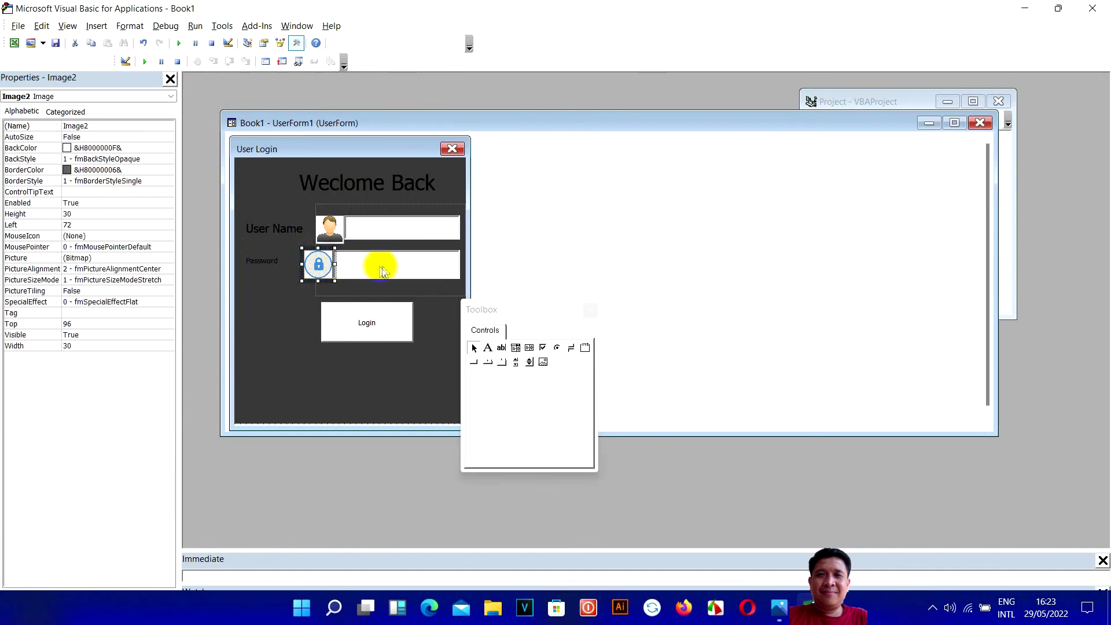
click(342, 267)
drag(331, 265, 344, 264)
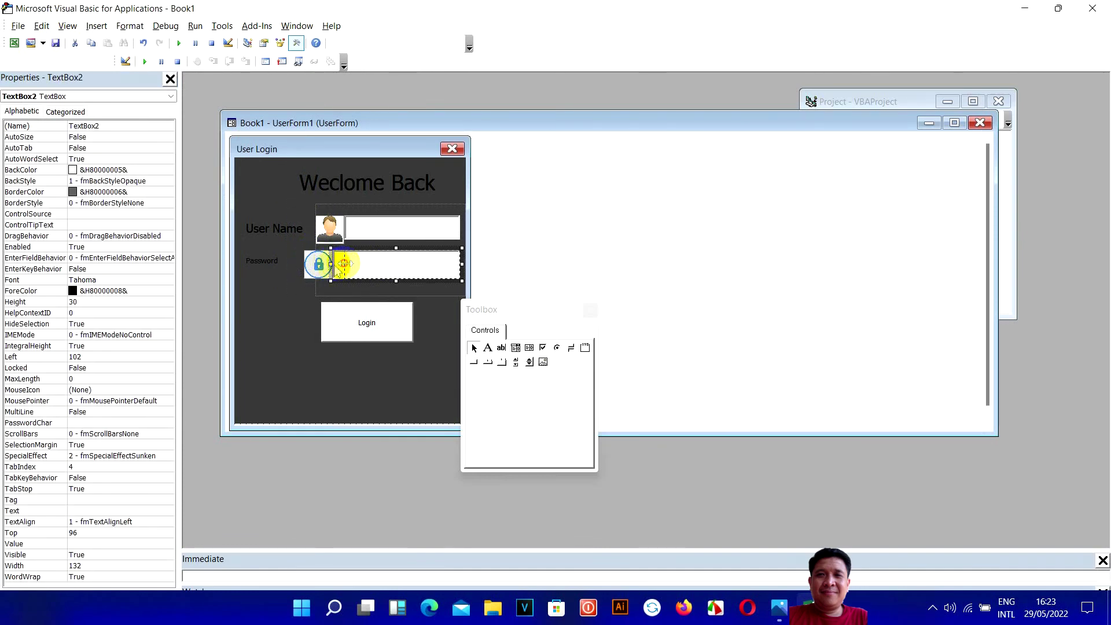
click(319, 265)
Set the Password label's font to 12-point Tahoma to match User Name
click(279, 242)
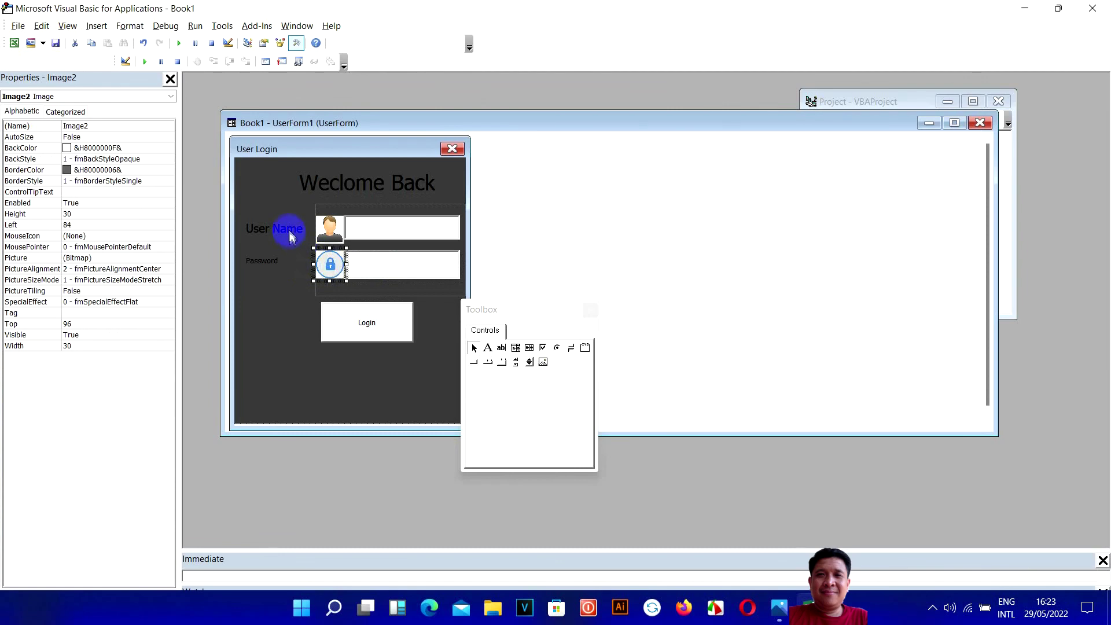
click(265, 271)
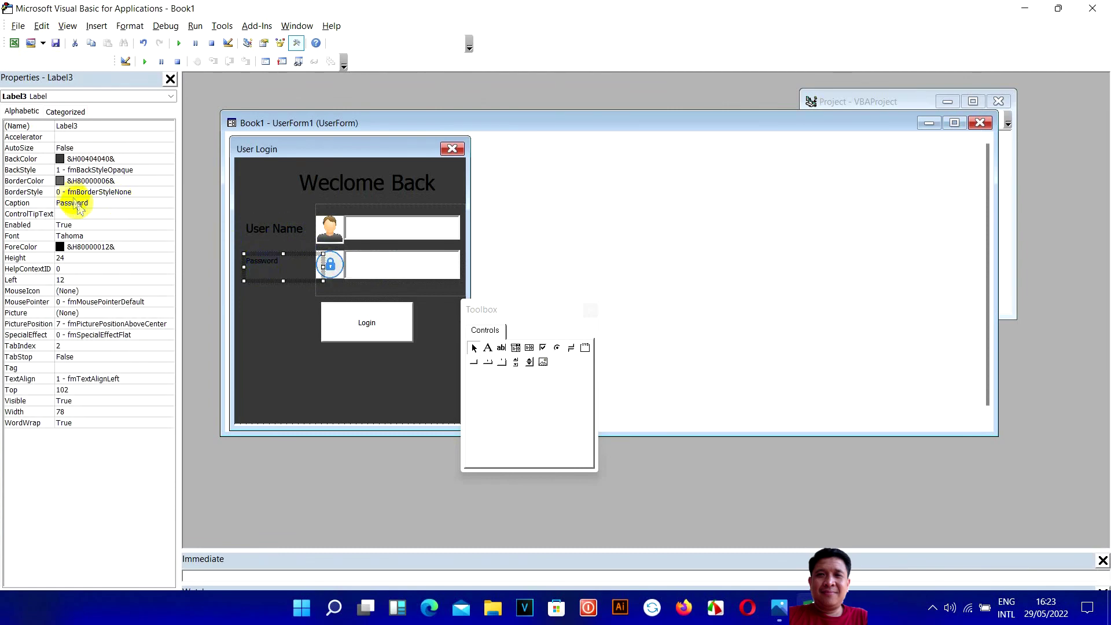
click(136, 235)
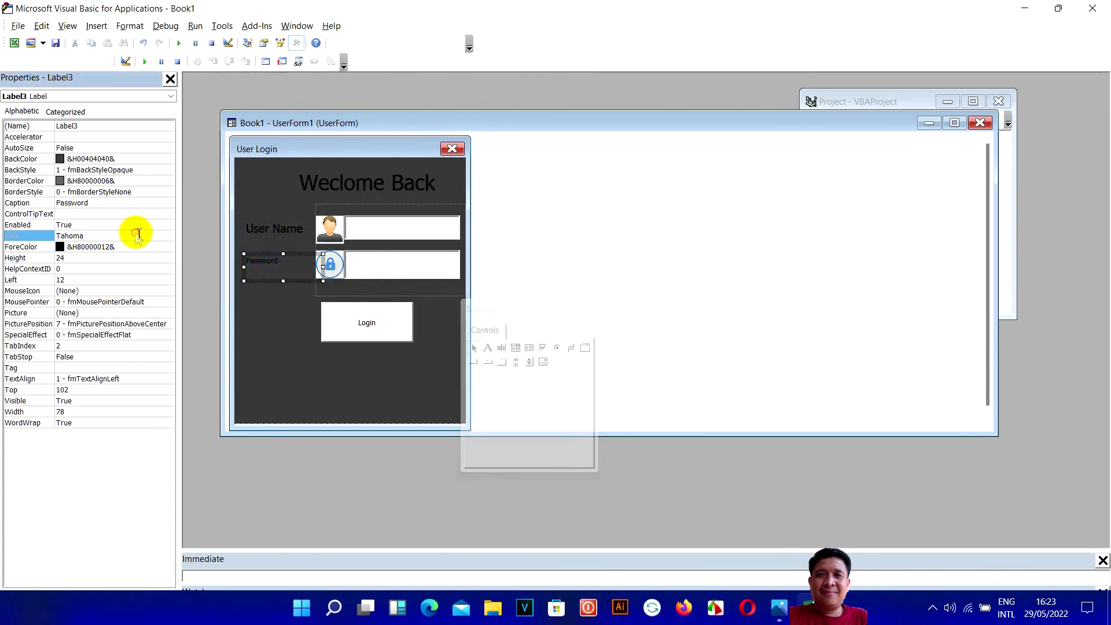
click(167, 238)
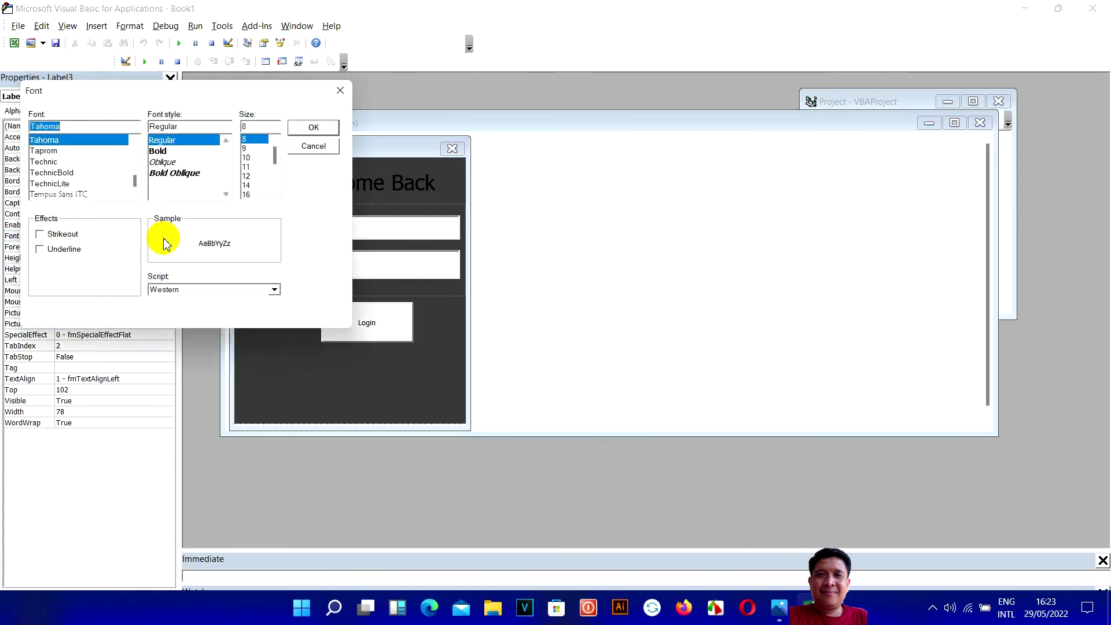
click(249, 176)
click(317, 123)
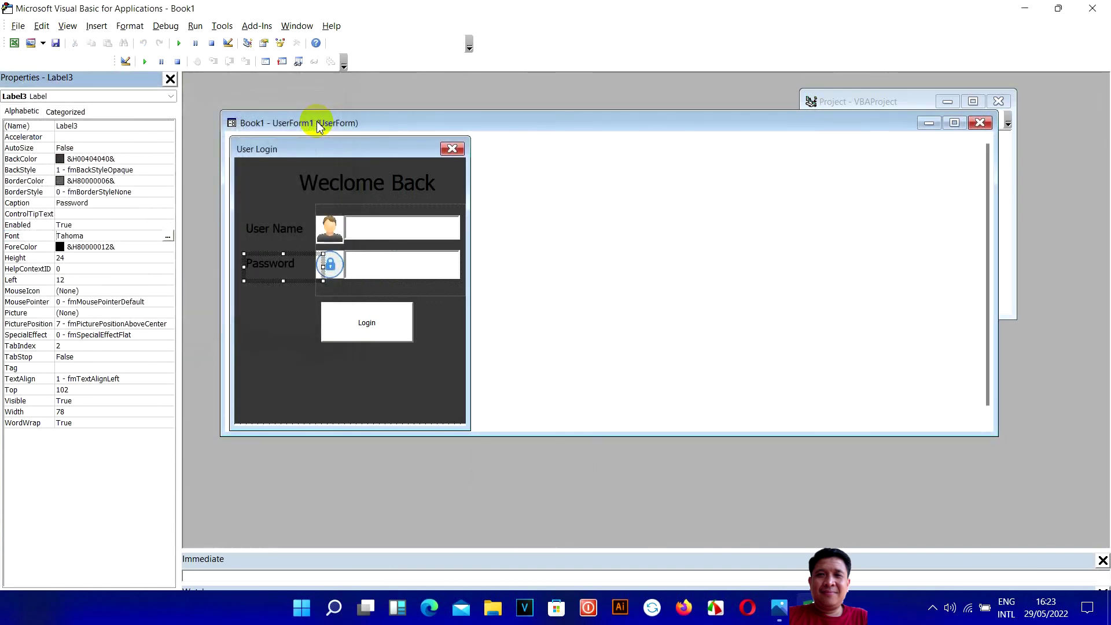
click(340, 356)
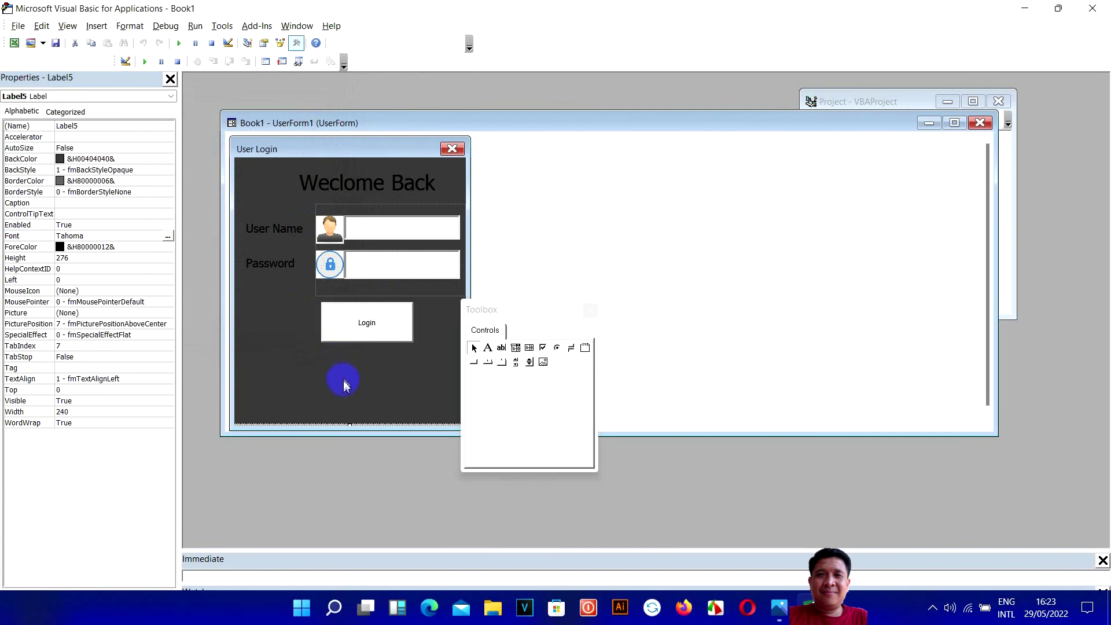
Set UserForm1's BorderStyle to 1 - fmBorderStyleSingle
click(268, 154)
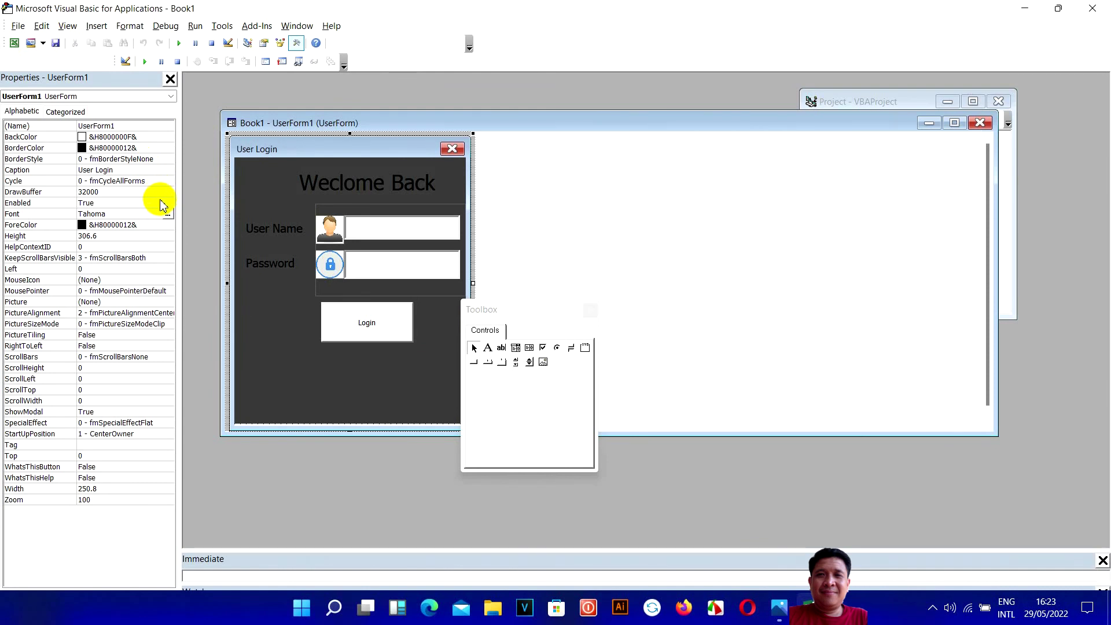
click(166, 160)
click(168, 158)
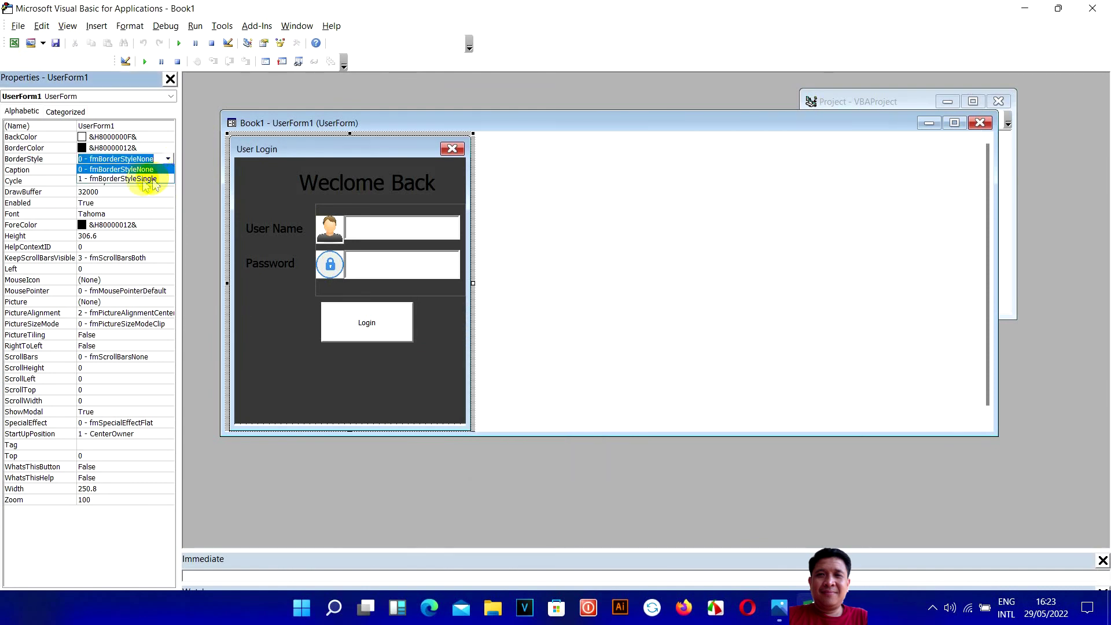
click(150, 179)
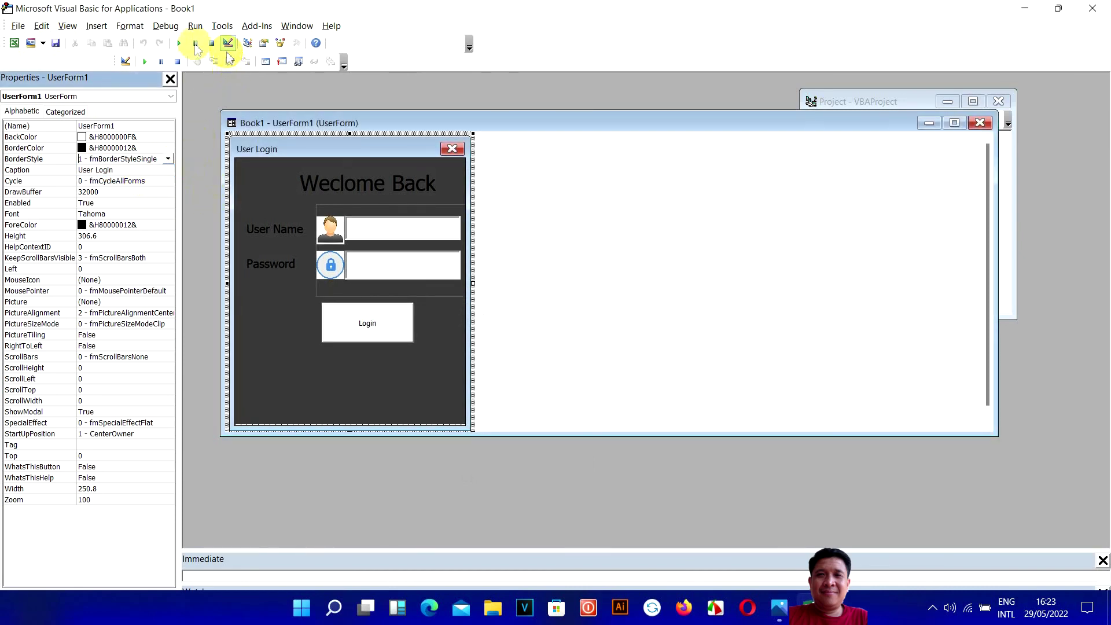
Cancel the Macros dialog and run the login form with Run Sub/UserForm
click(179, 42)
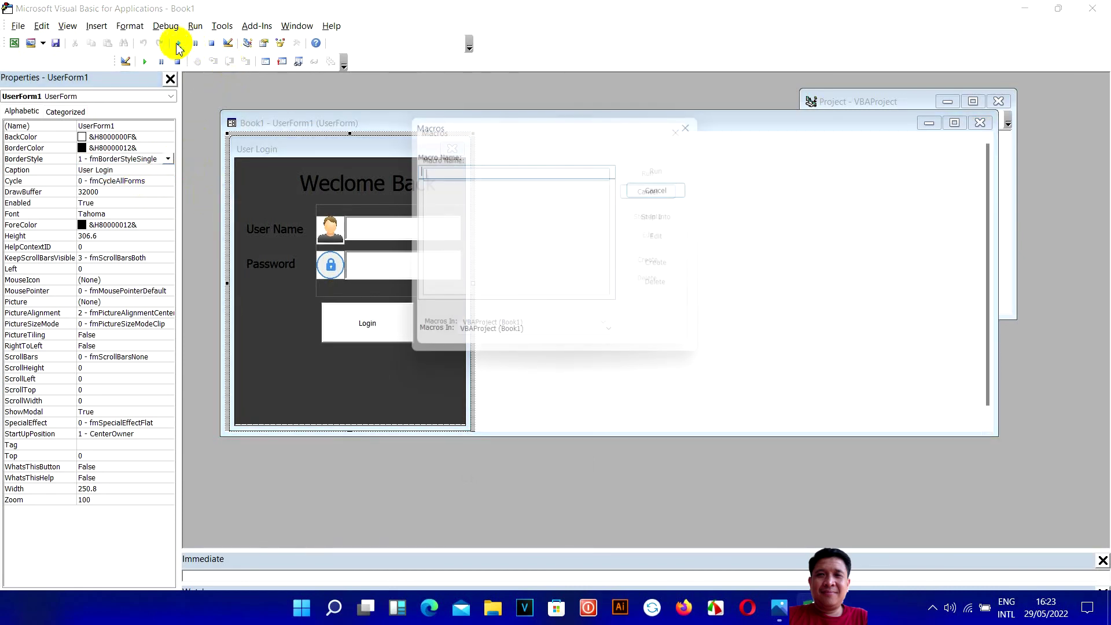
click(641, 191)
click(330, 123)
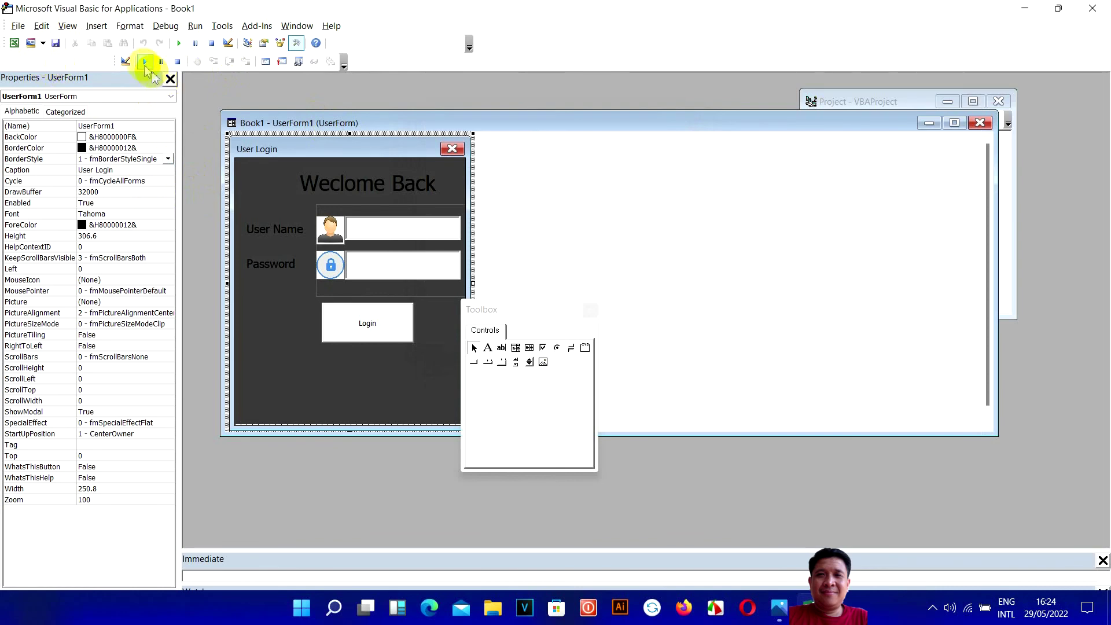
click(145, 62)
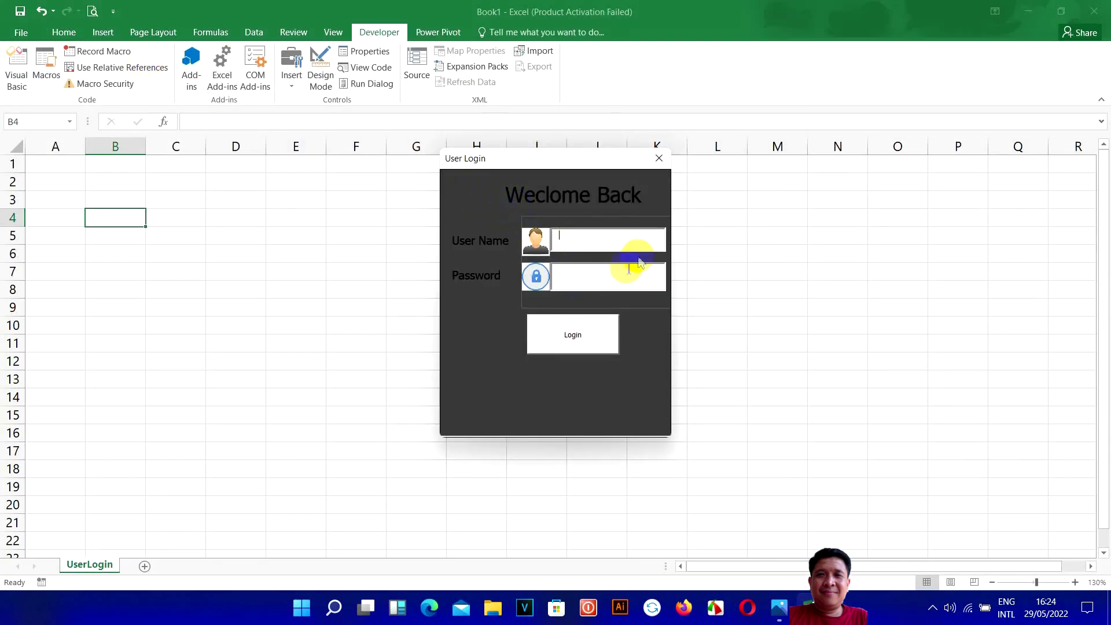
Enter test text in the User Name and Password boxes, then replace both with new test strings
text(fsdafsda)
click(588, 276)
text(sadfsadf)
click(569, 342)
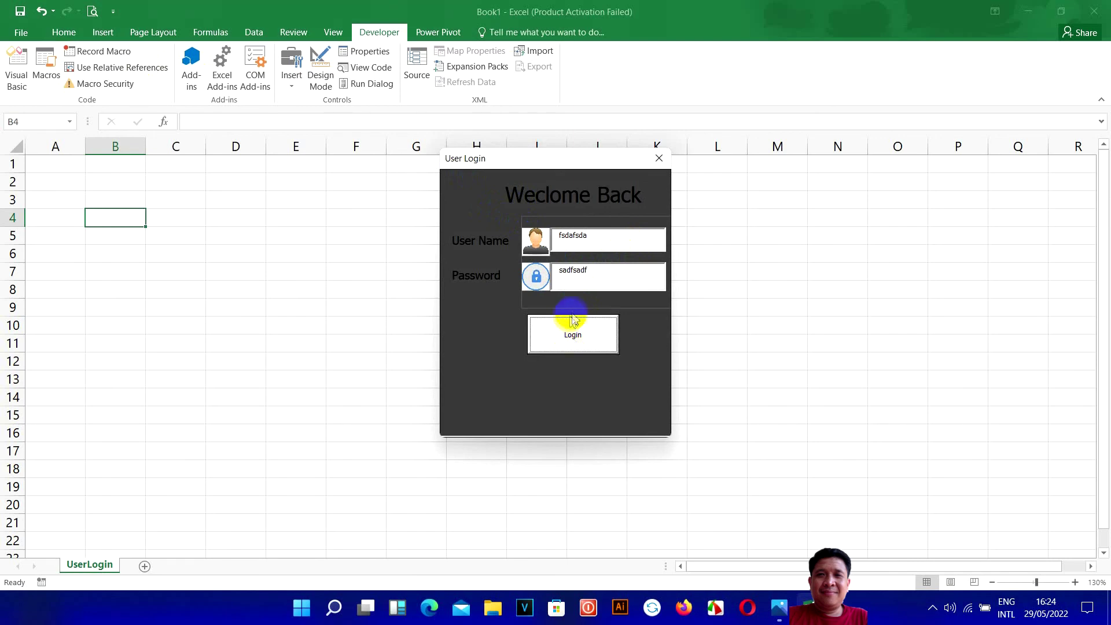
double_click(605, 237)
text(sfasdfsadhfj)
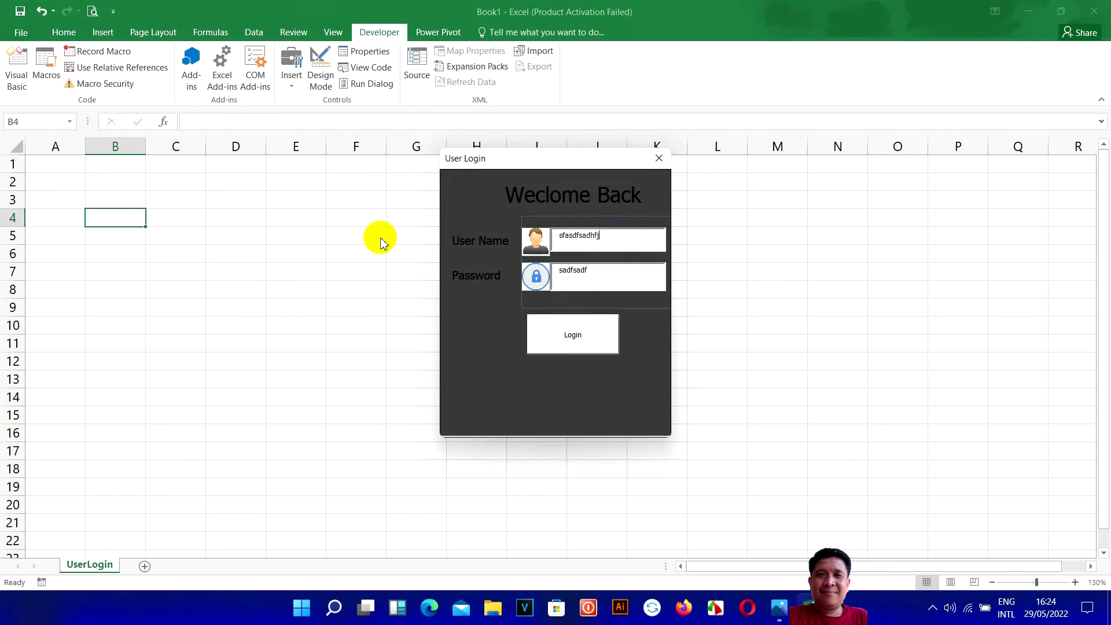
double_click(578, 277)
text(dsafasfsadf)
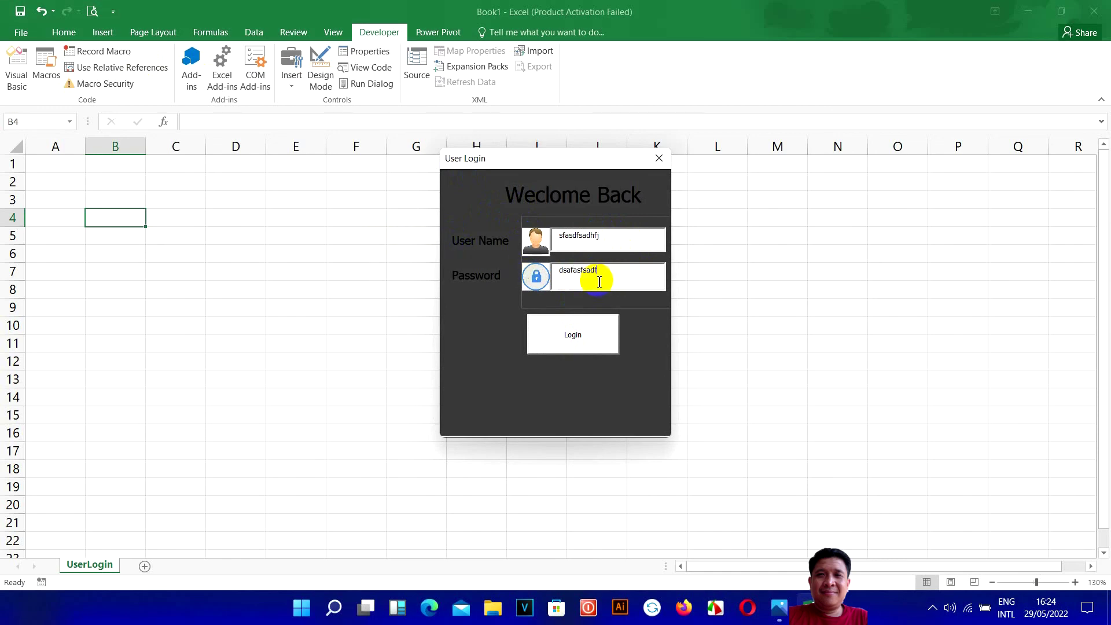